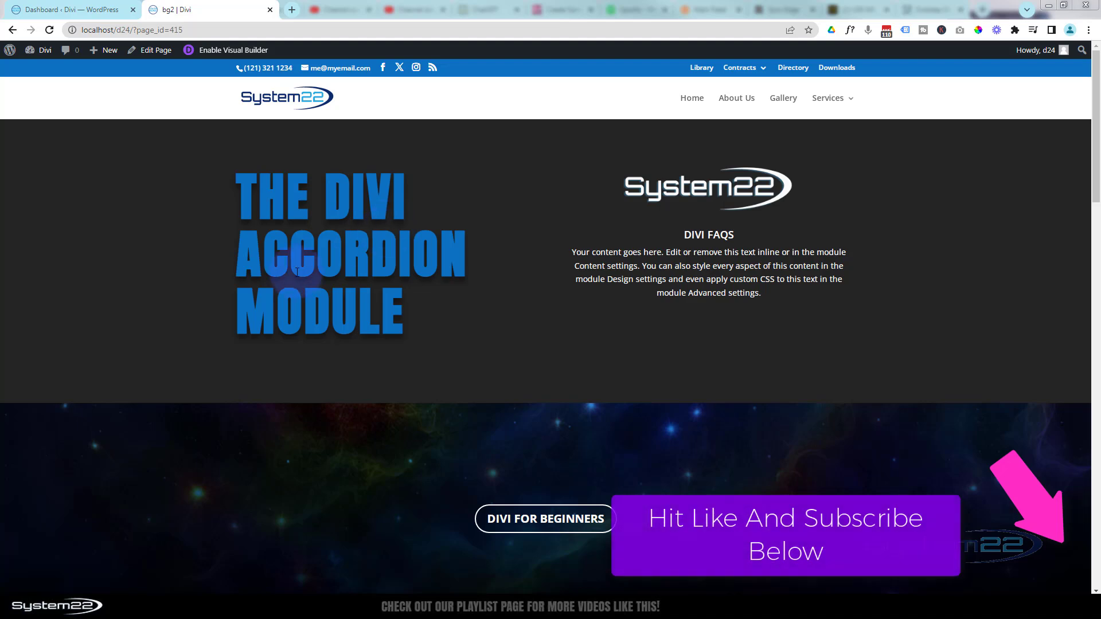
- Test all six FAQ accordion questions on the live page, then launch the Visual Builder
left_click(575, 512)
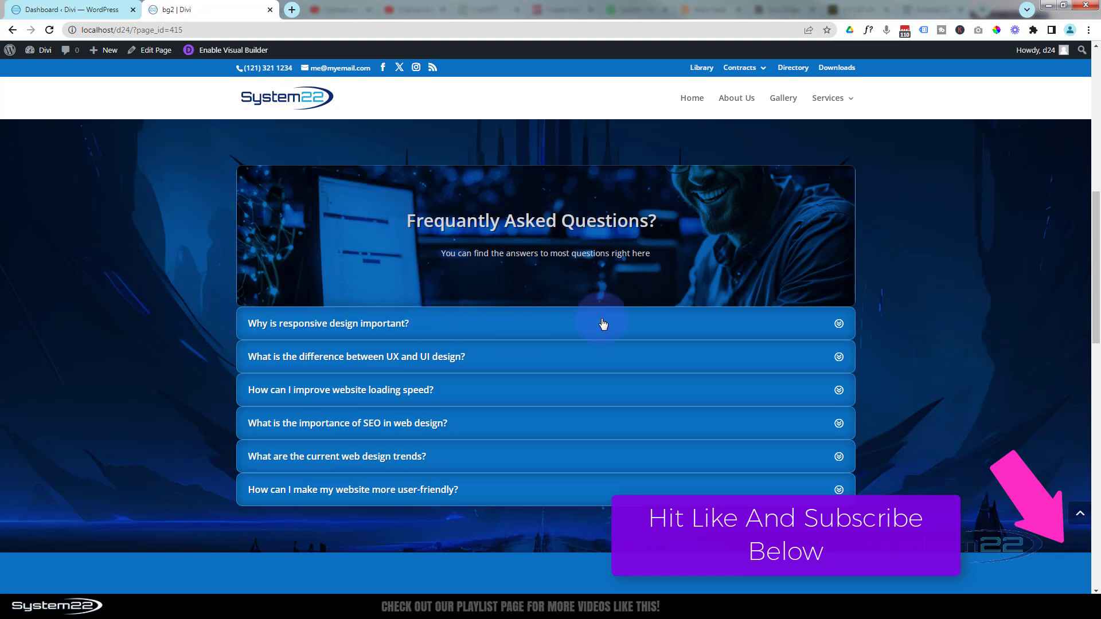
left_click(837, 325)
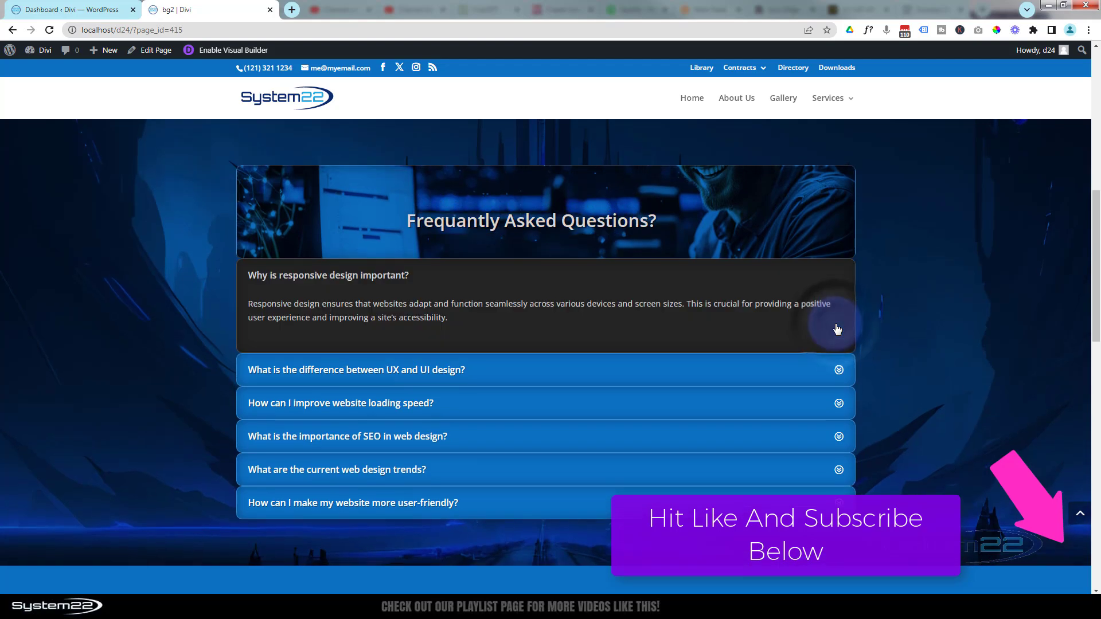
left_click(839, 371)
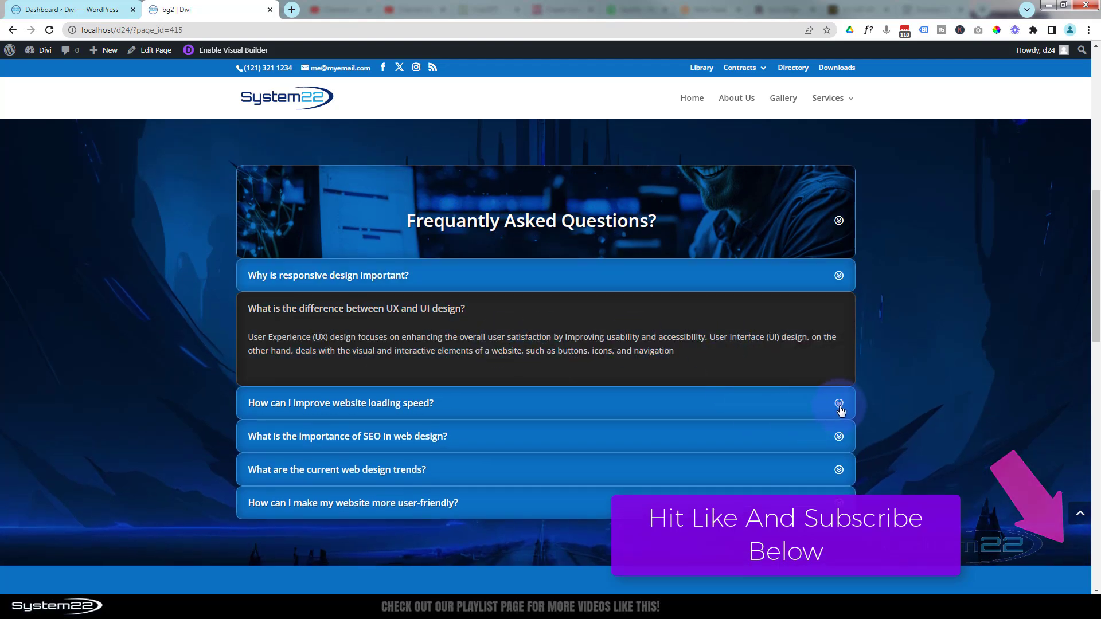
left_click(839, 405)
left_click(839, 438)
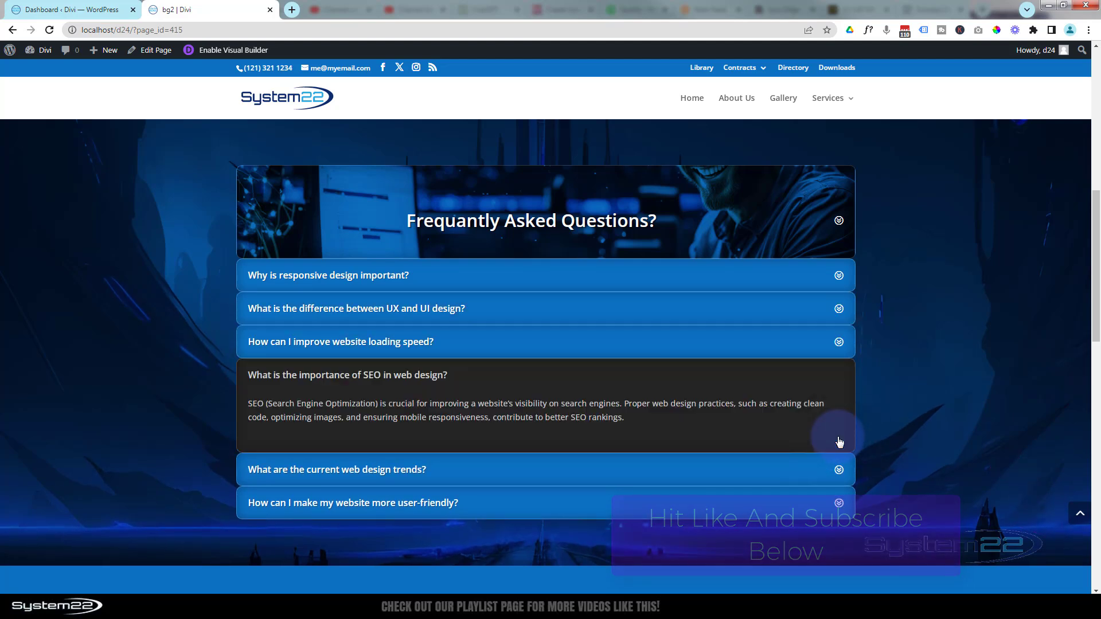
left_click(839, 470)
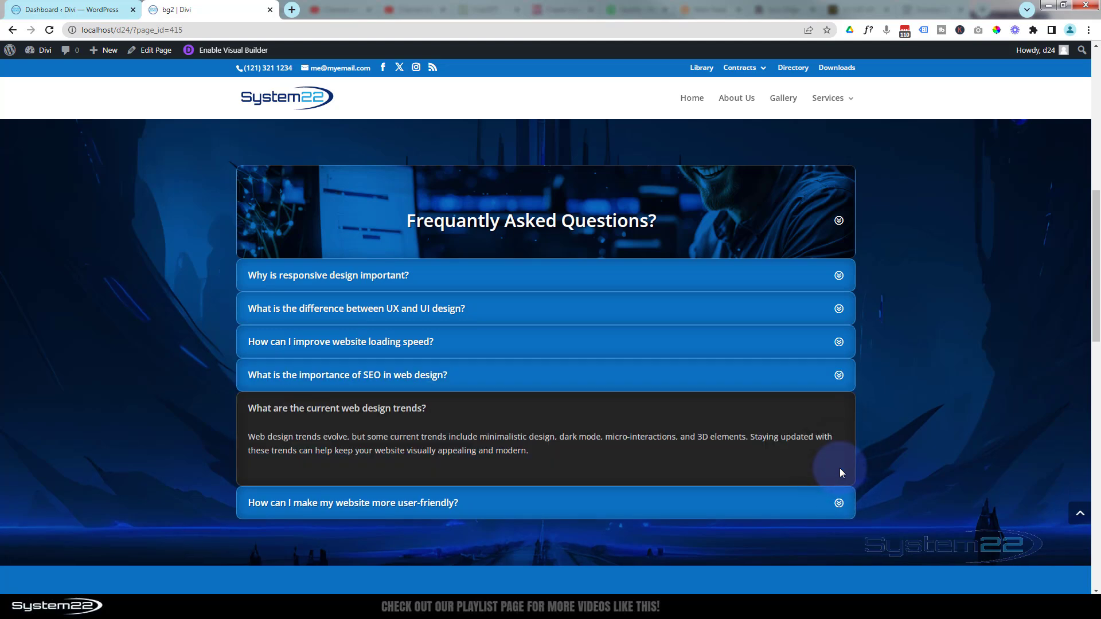
left_click(839, 503)
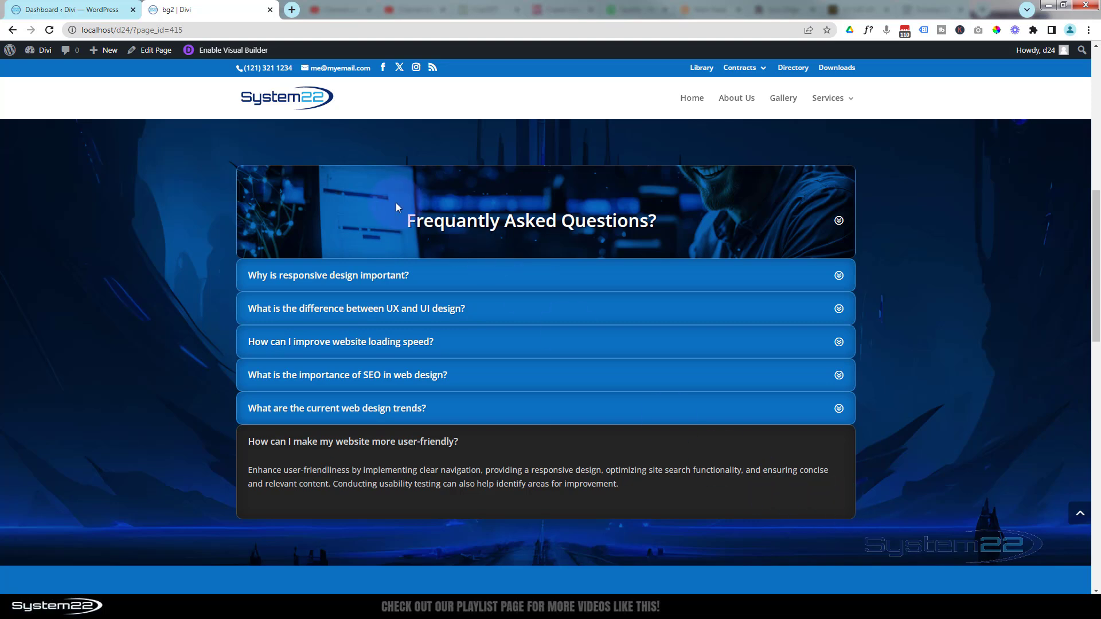
left_click(840, 224)
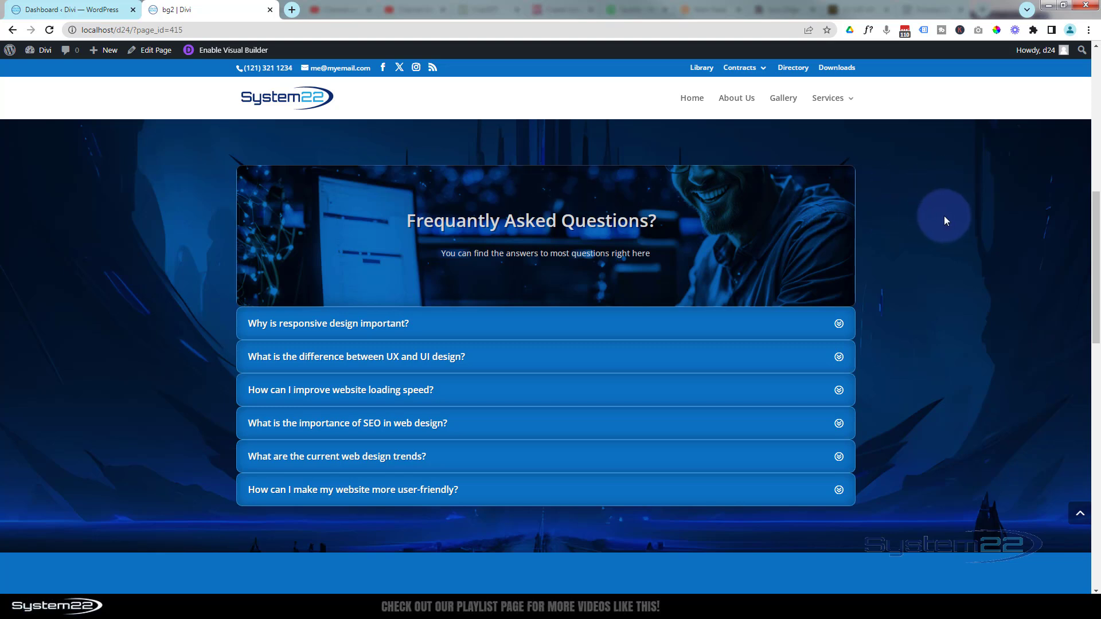
left_click(237, 52)
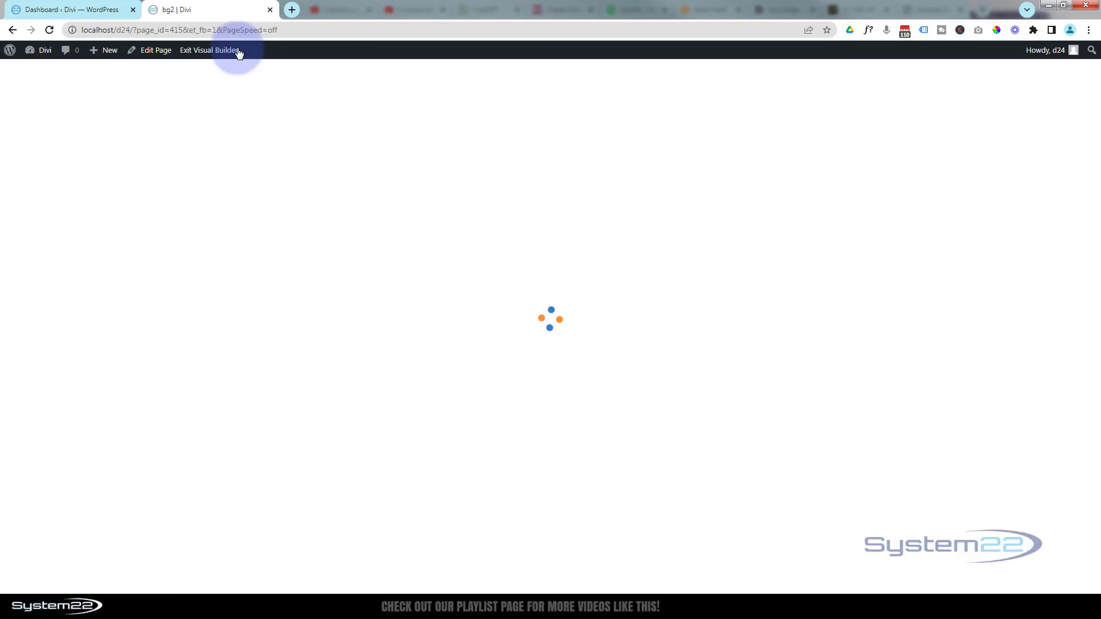
- Delete the existing FAQ section with its hover-toolbar trash icon
scroll(180, 169, "down", 3)
scroll(180, 169, "down", 5)
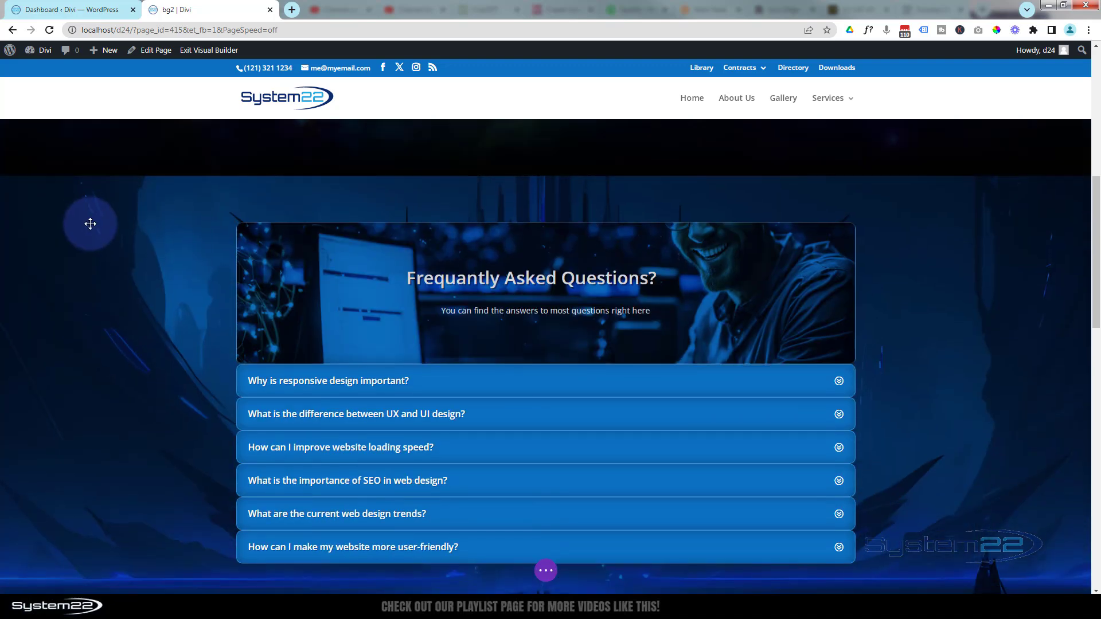
mouse_move(88, 224)
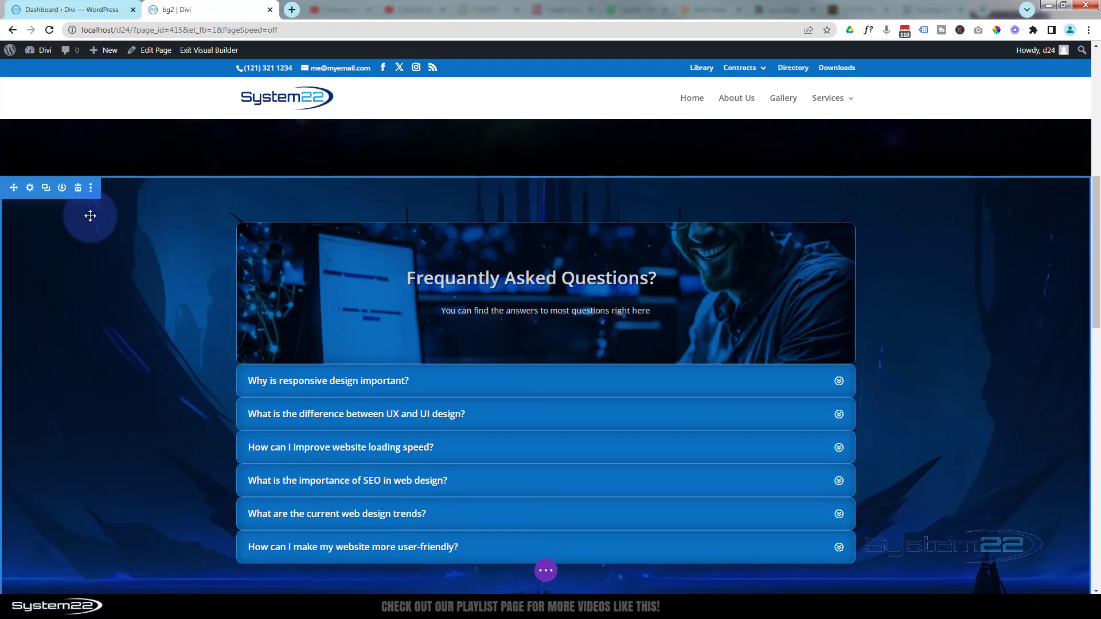
left_click(78, 189)
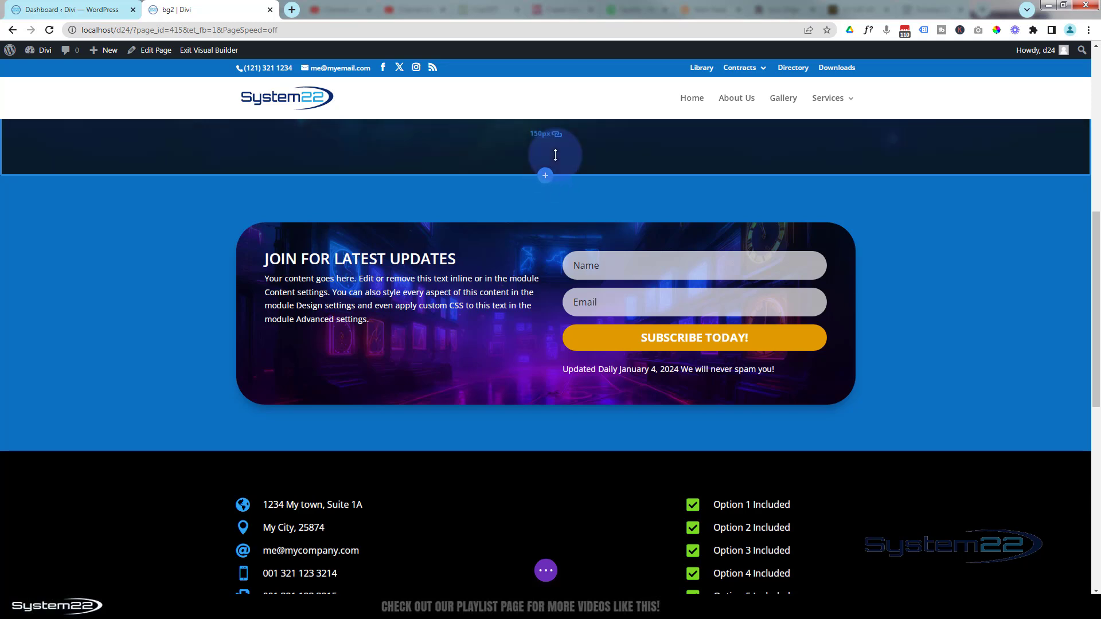
- Insert a new regular section with a single-column row where the FAQ was
left_click(546, 179)
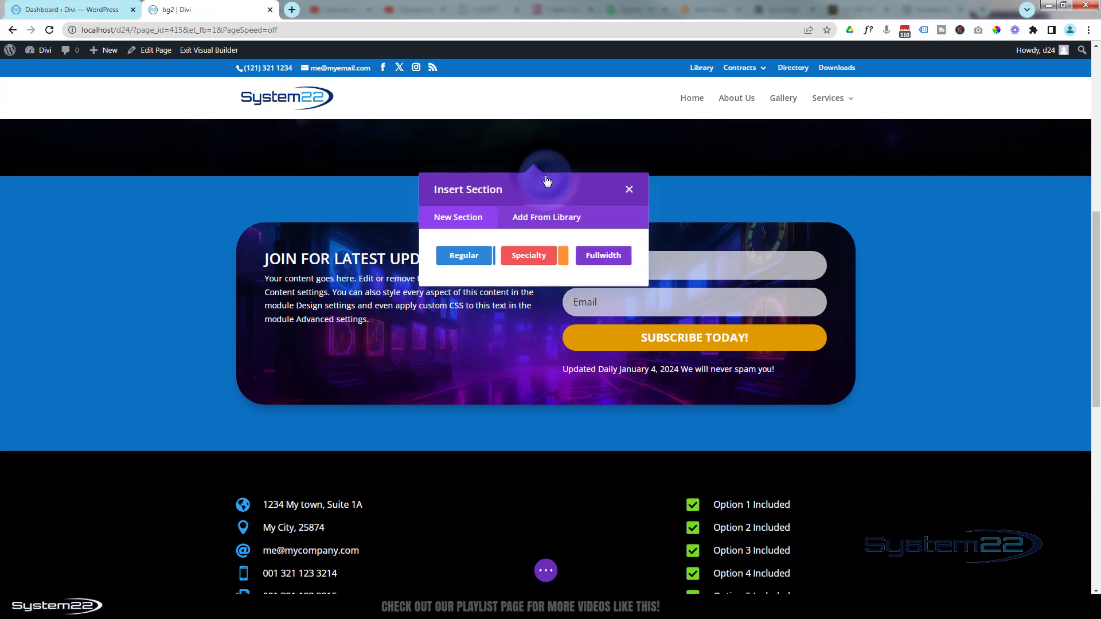
left_click(465, 262)
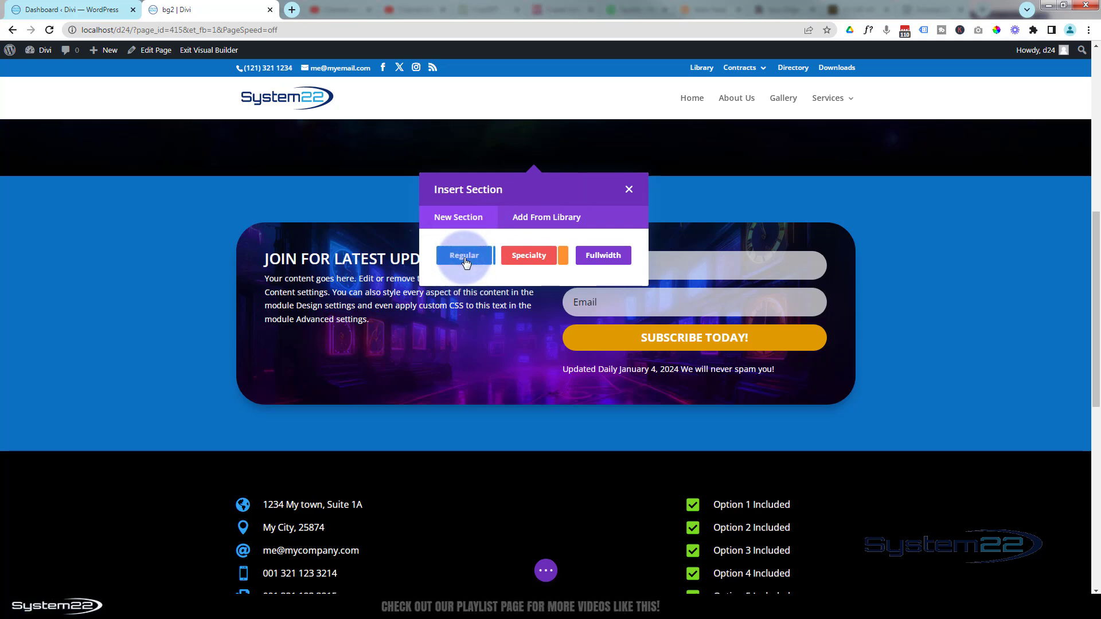
left_click(465, 258)
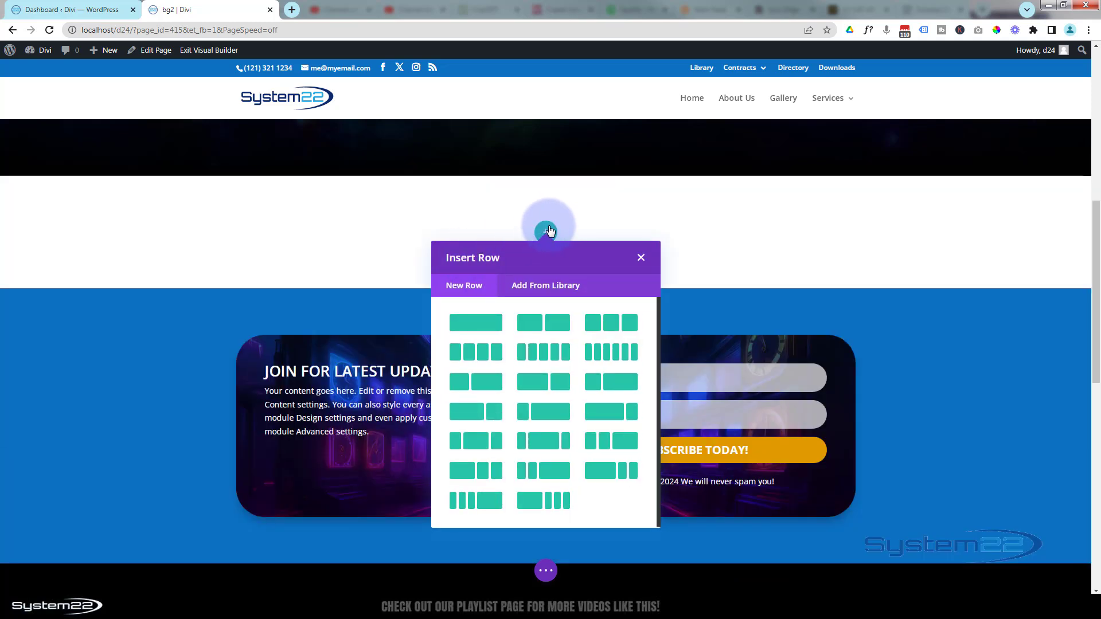
left_click(528, 271)
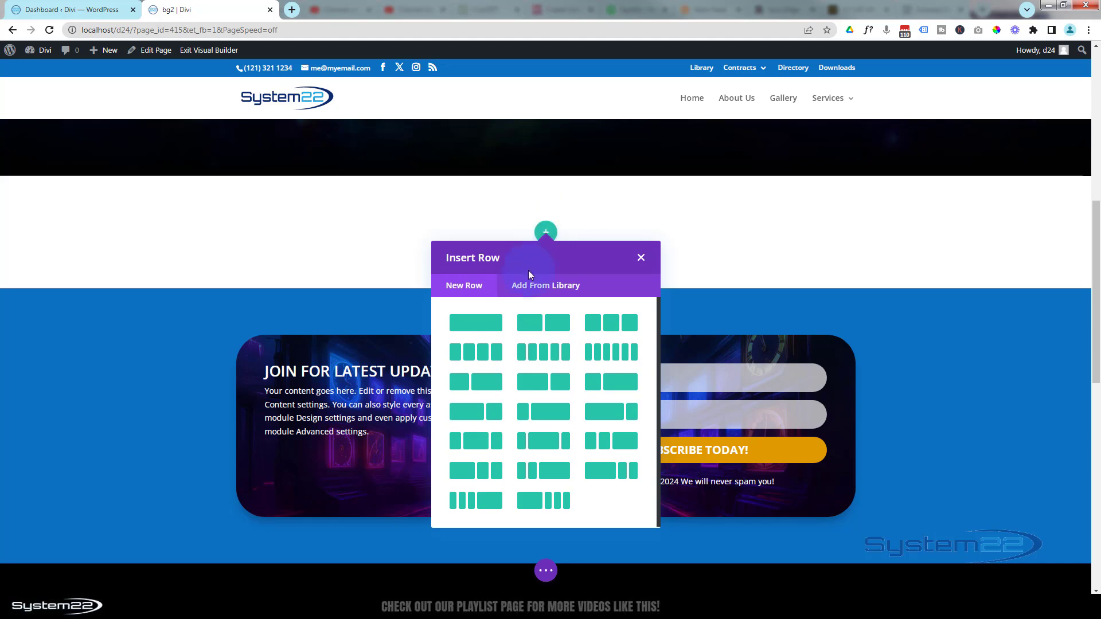
left_click(480, 324)
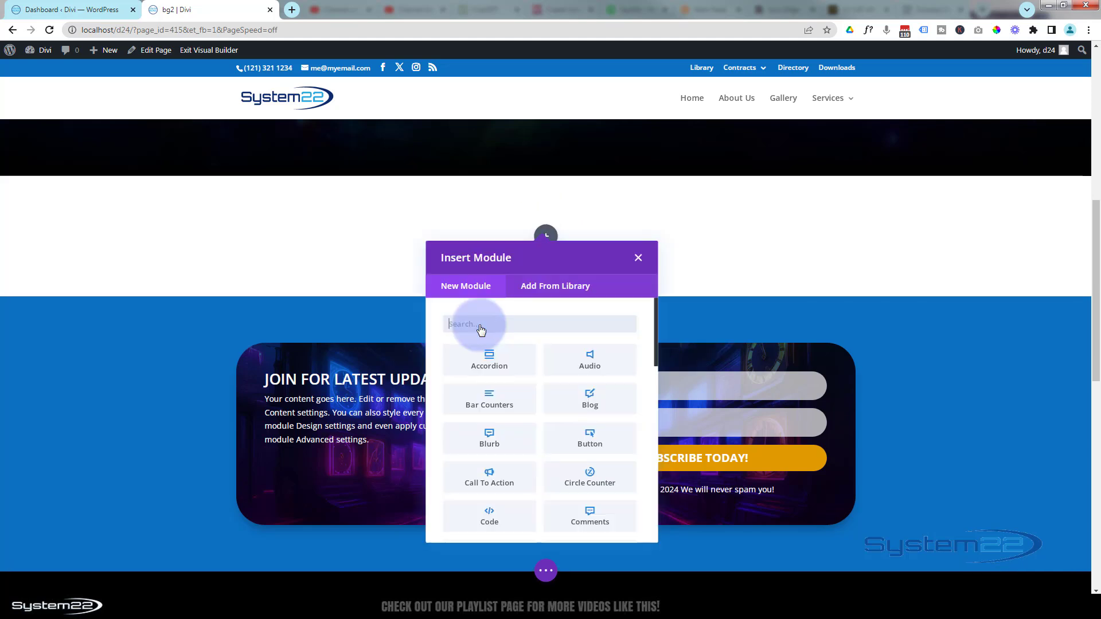
- Add an Accordion module to the row and dock its settings in the left sidebar
left_click(512, 359)
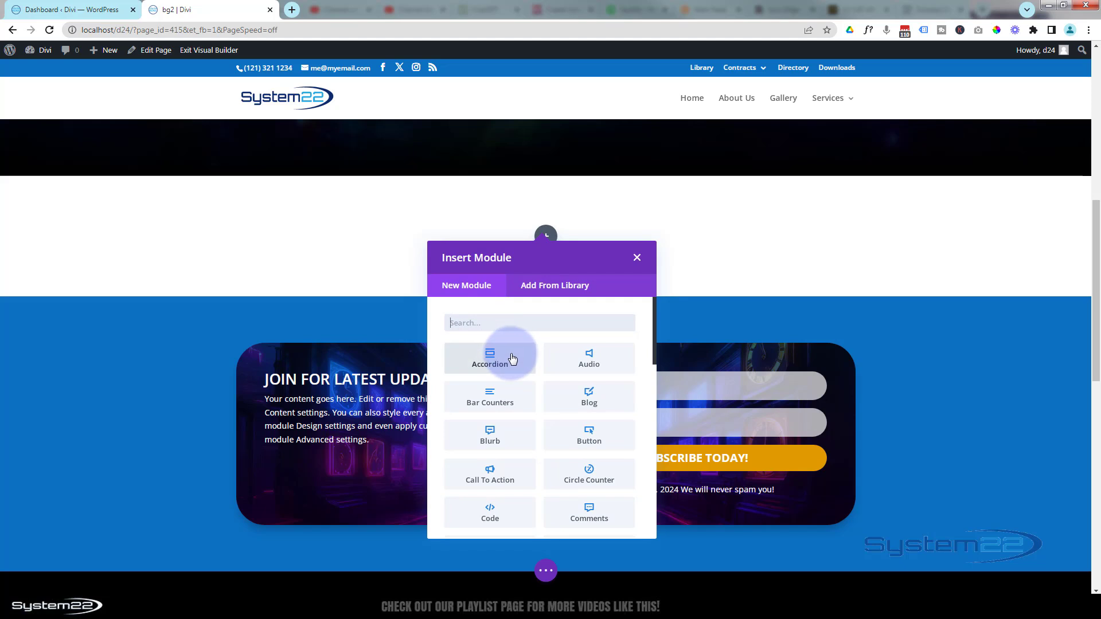
left_click(510, 365)
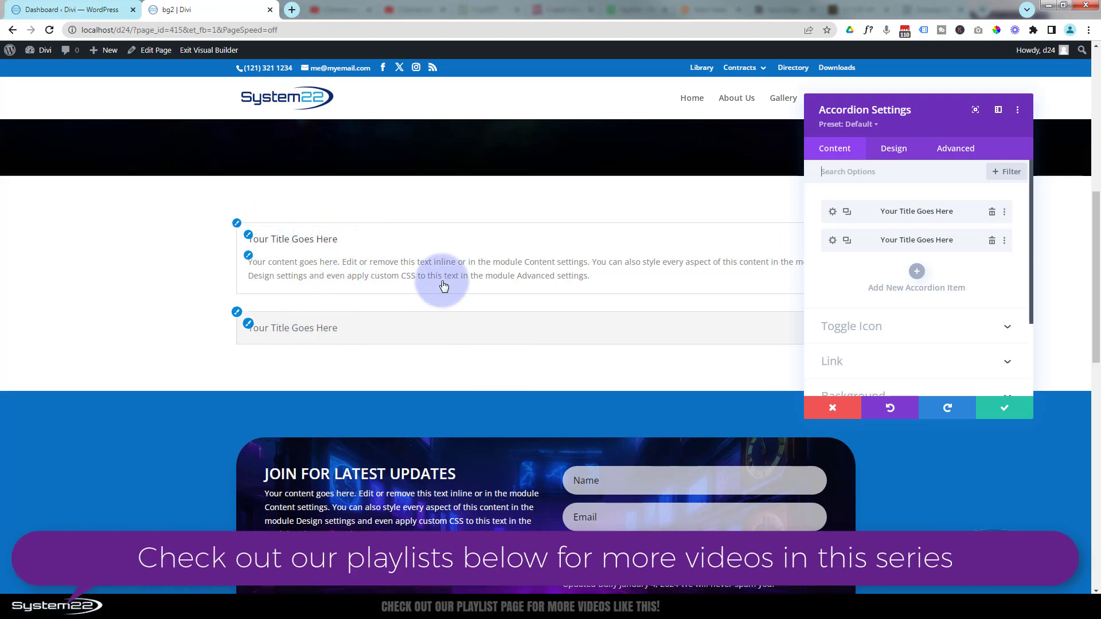
left_click(927, 179)
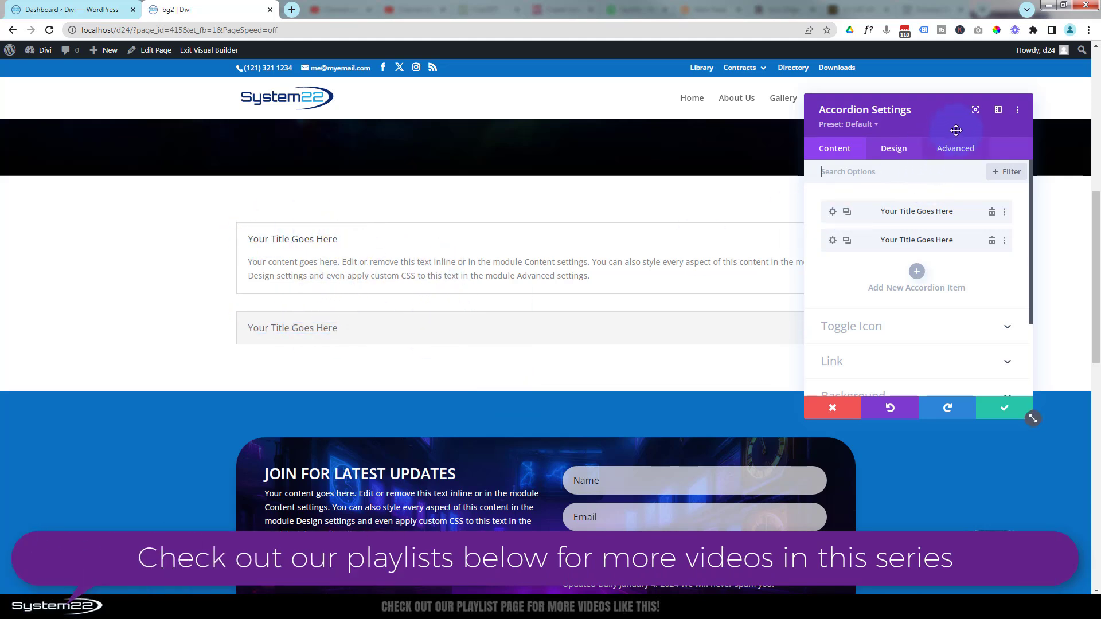
left_click(998, 110)
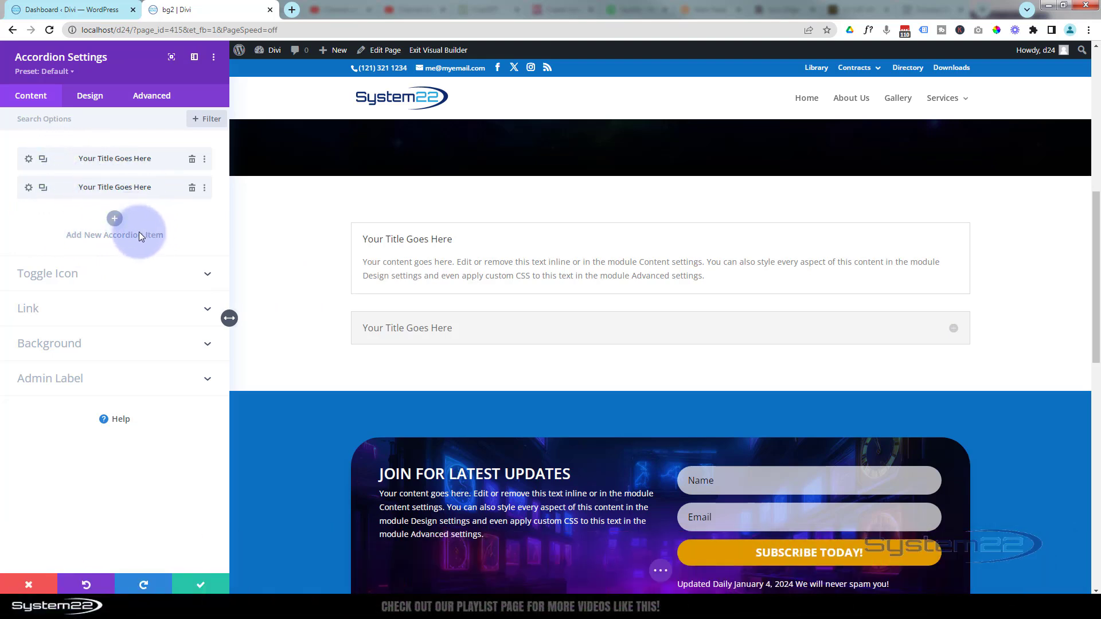
left_click(131, 278)
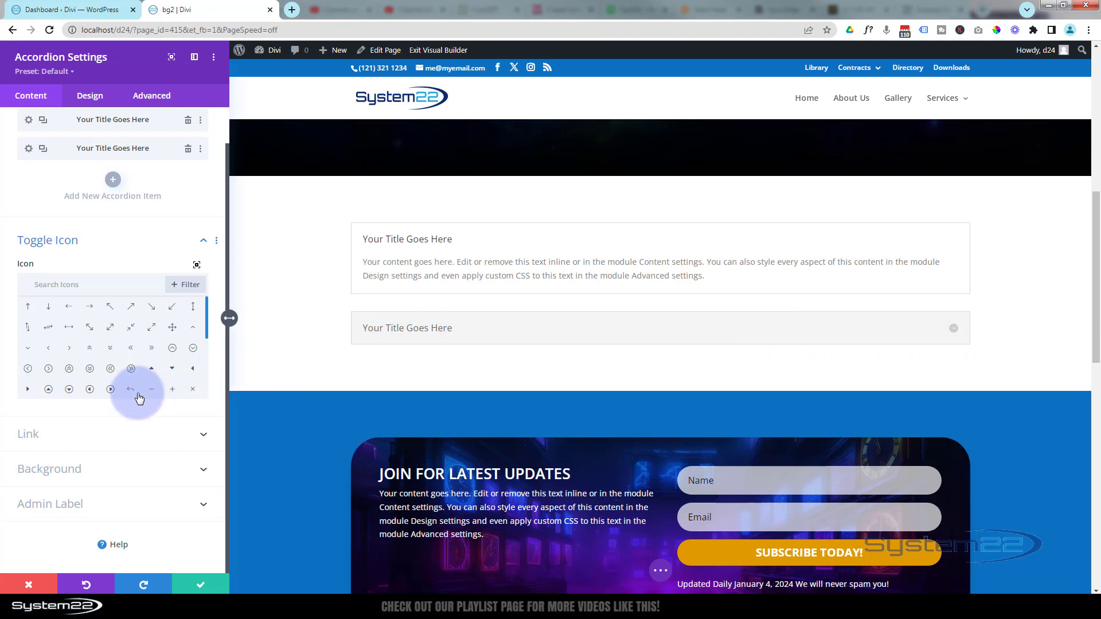
- Choose the circled double-down chevron as the accordion toggle icon from the full icon grid
left_click(90, 370)
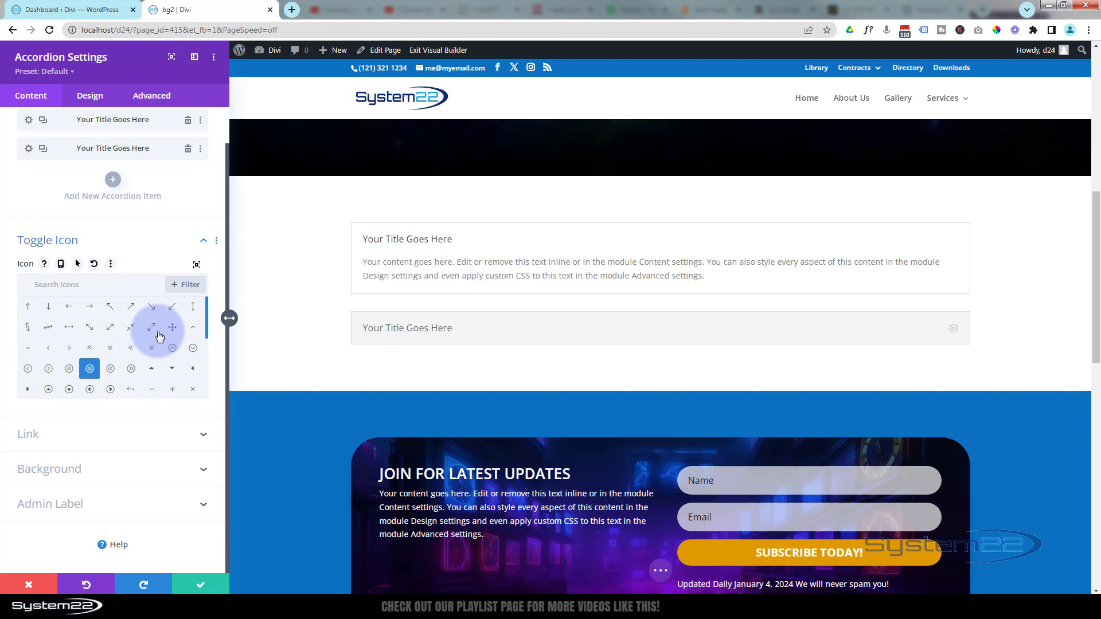
left_click(86, 283)
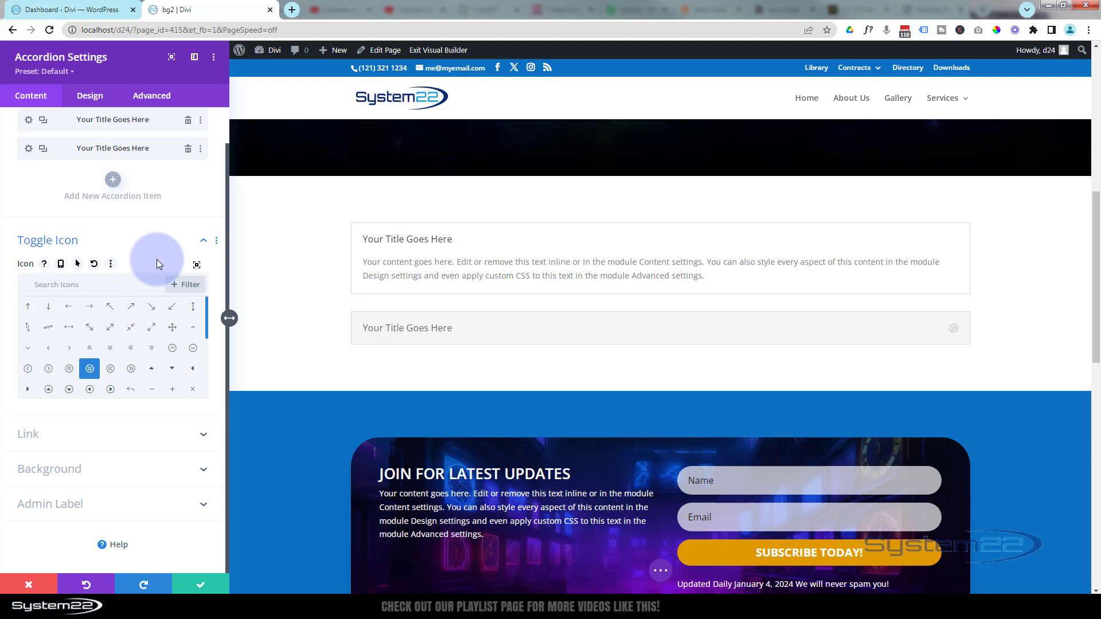
left_click(197, 266)
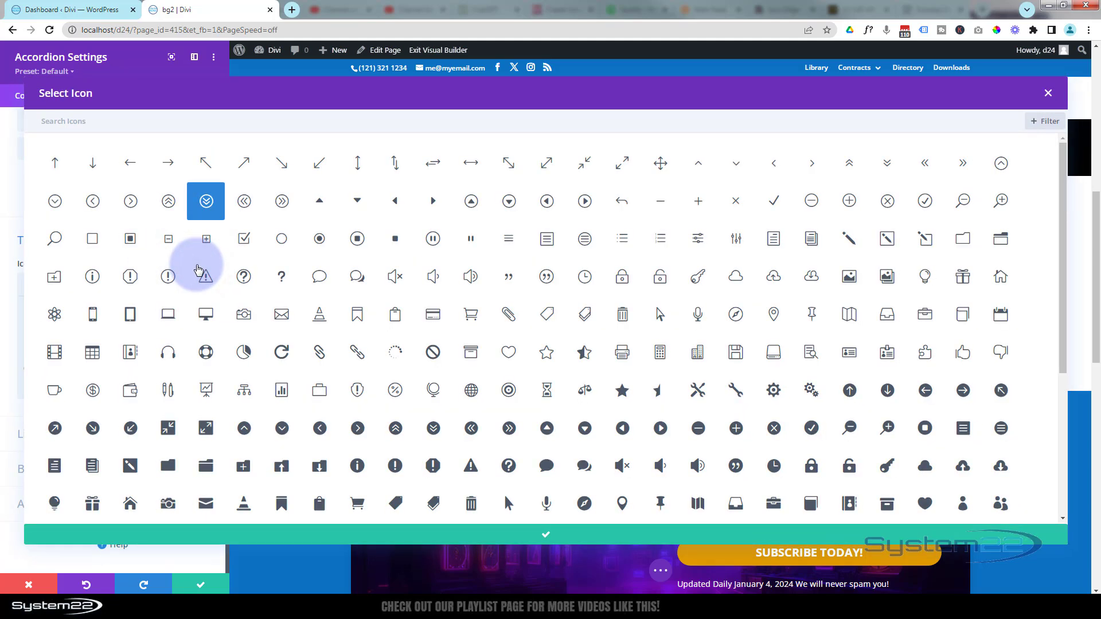
scroll(554, 286, "down", 1)
scroll(554, 286, "down", 15)
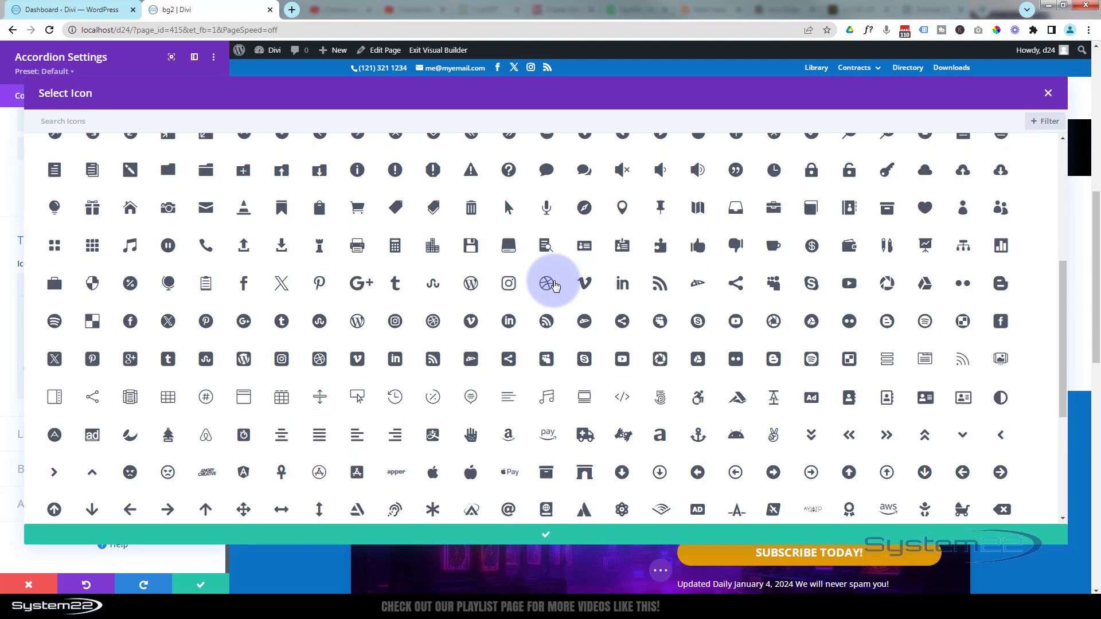
scroll(555, 285, "down", 20)
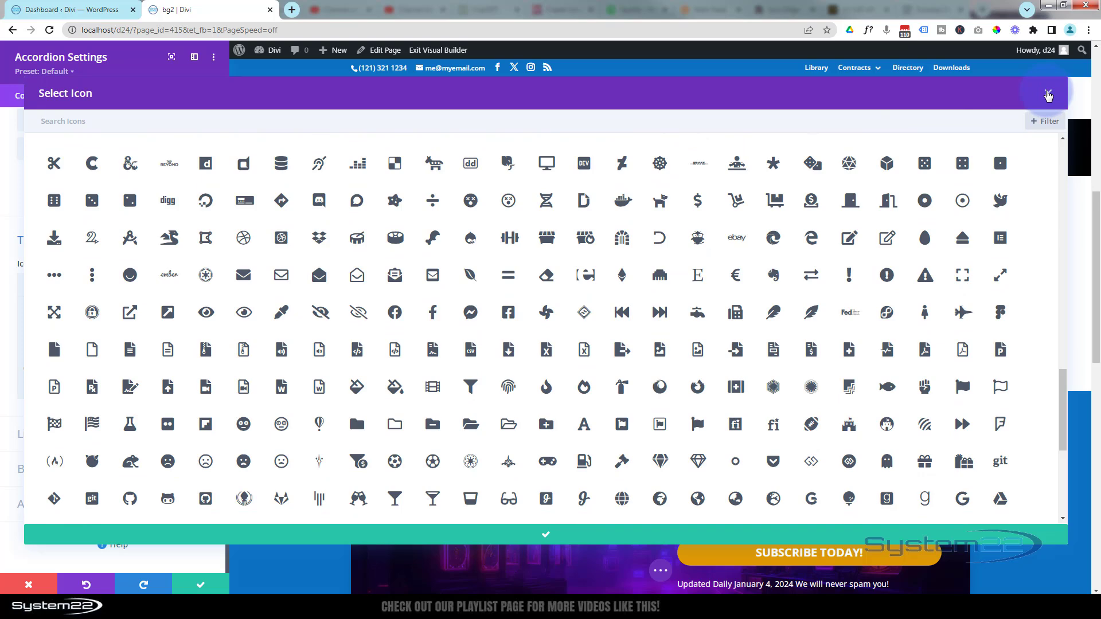
left_click(1048, 95)
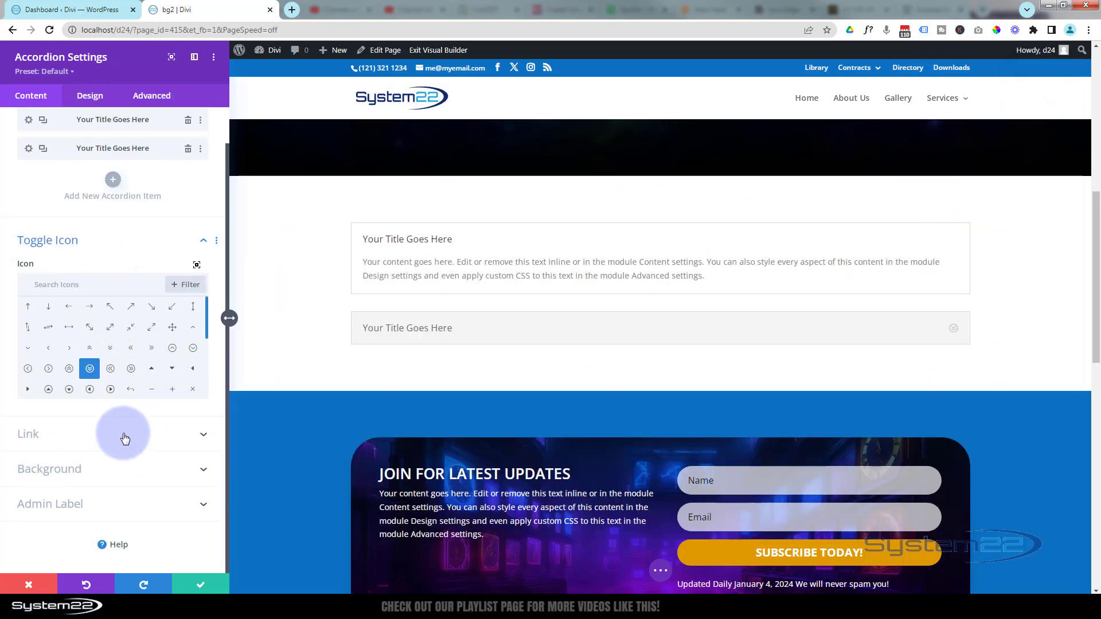
- Look through the accordion's Link and Background options, then switch to the Design tab
left_click(148, 437)
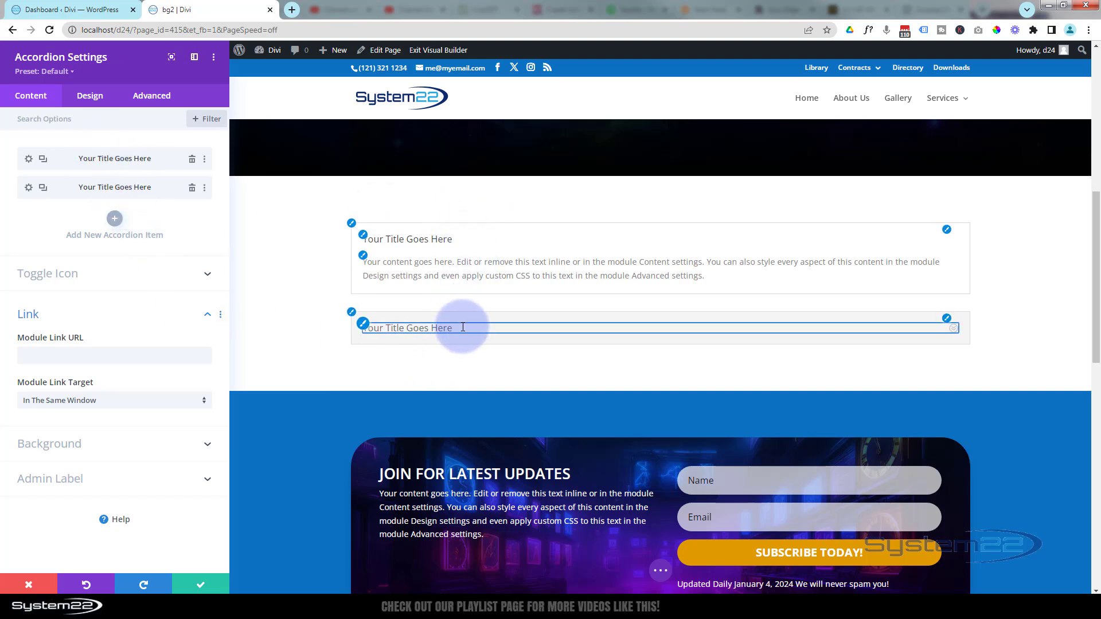
left_click(718, 261)
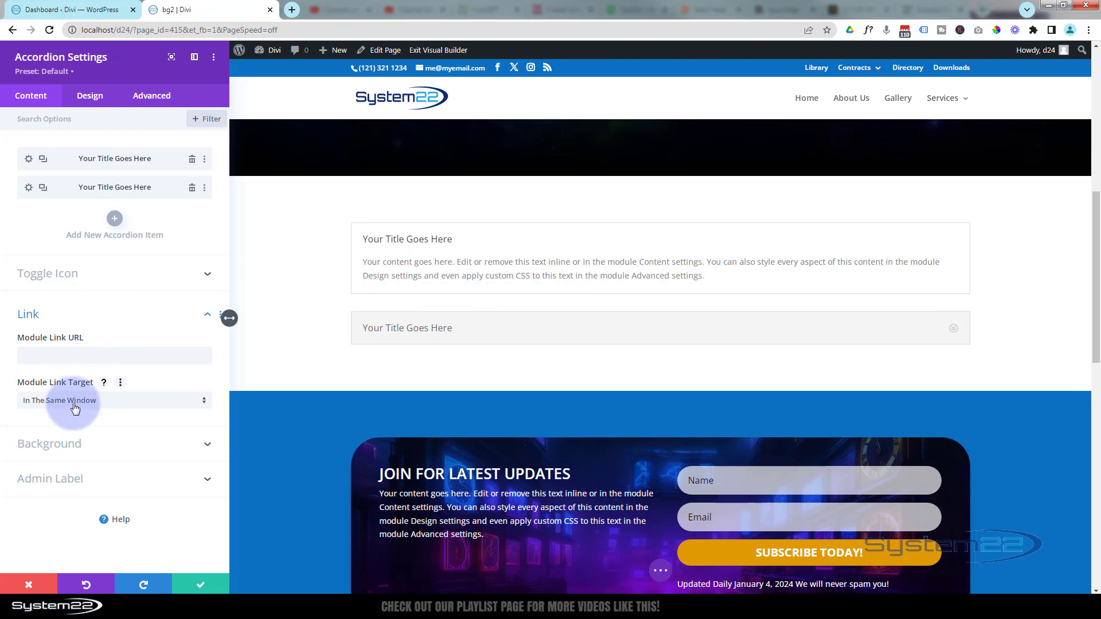
left_click(106, 445)
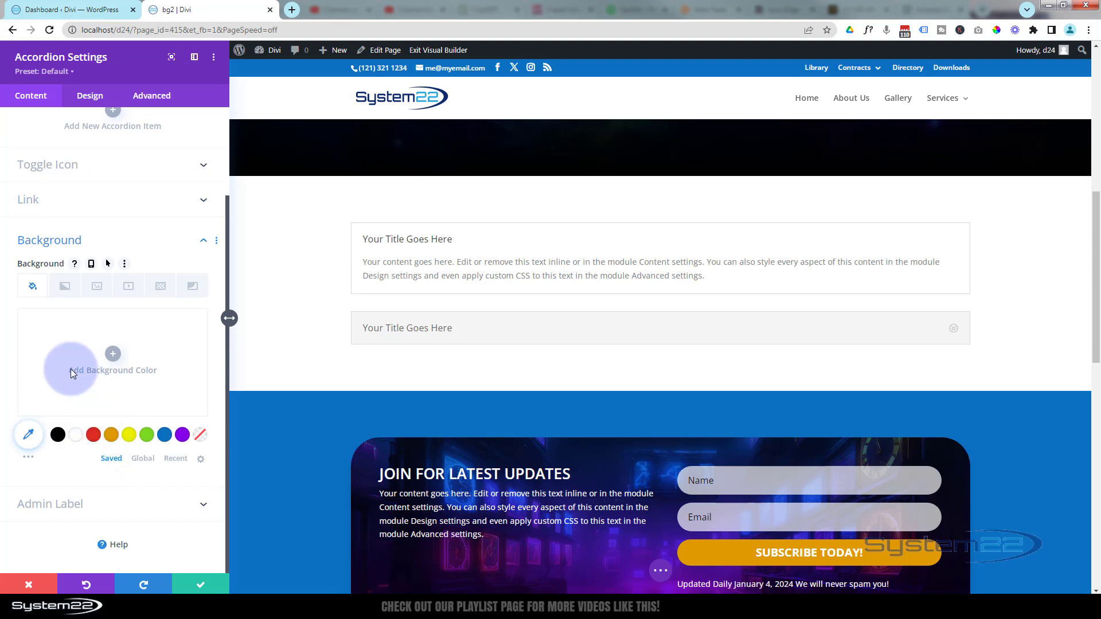
left_click(414, 252)
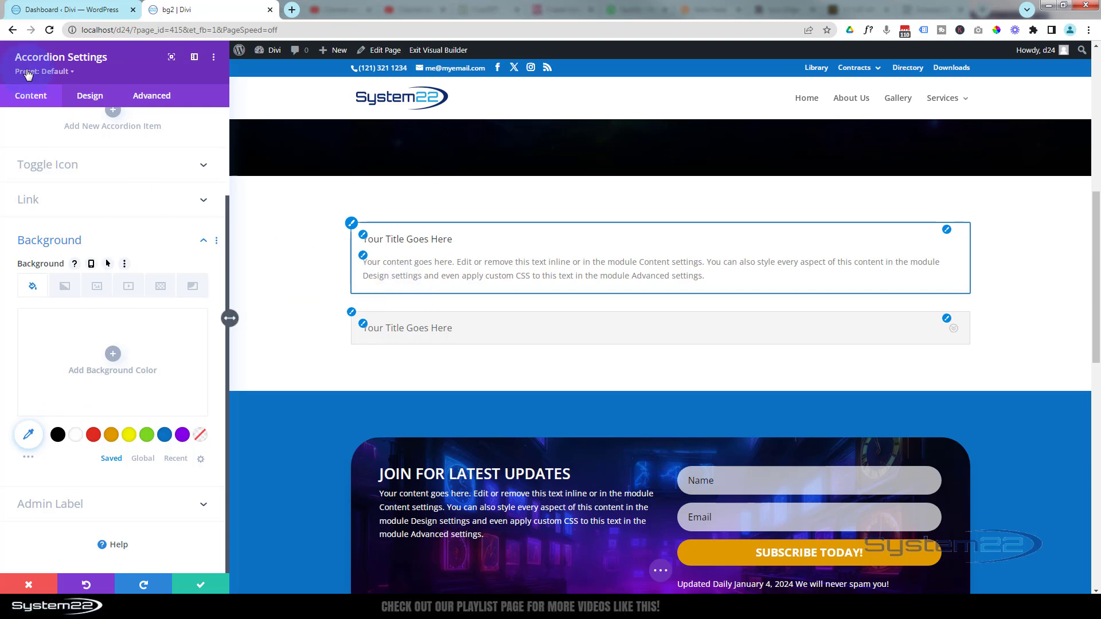
left_click(98, 101)
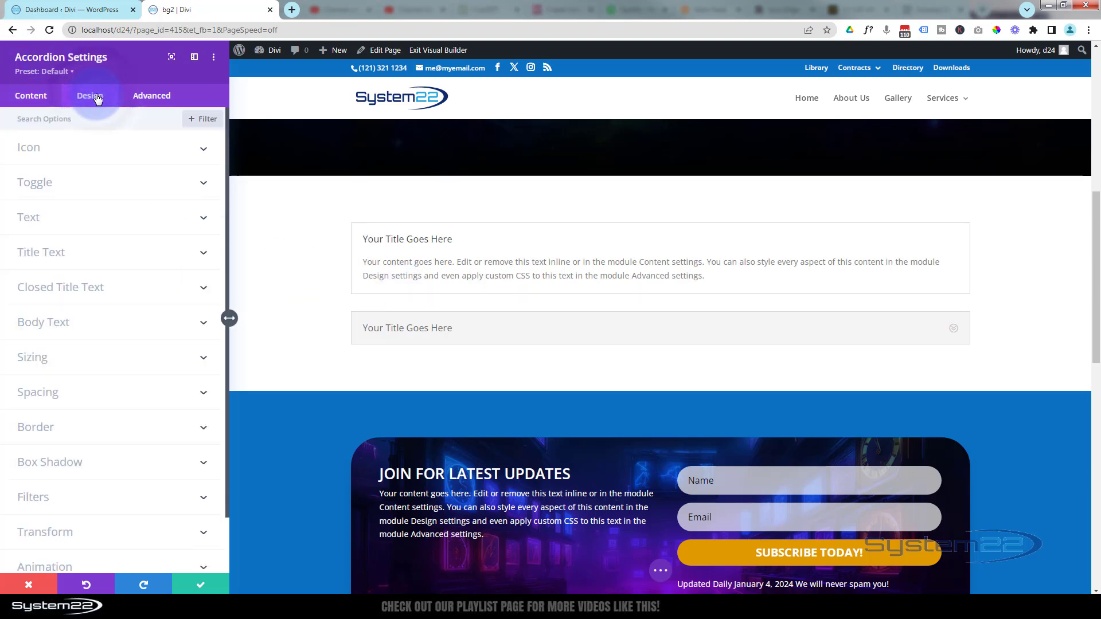
- Set the accordion's Icon Color to white
left_click(105, 152)
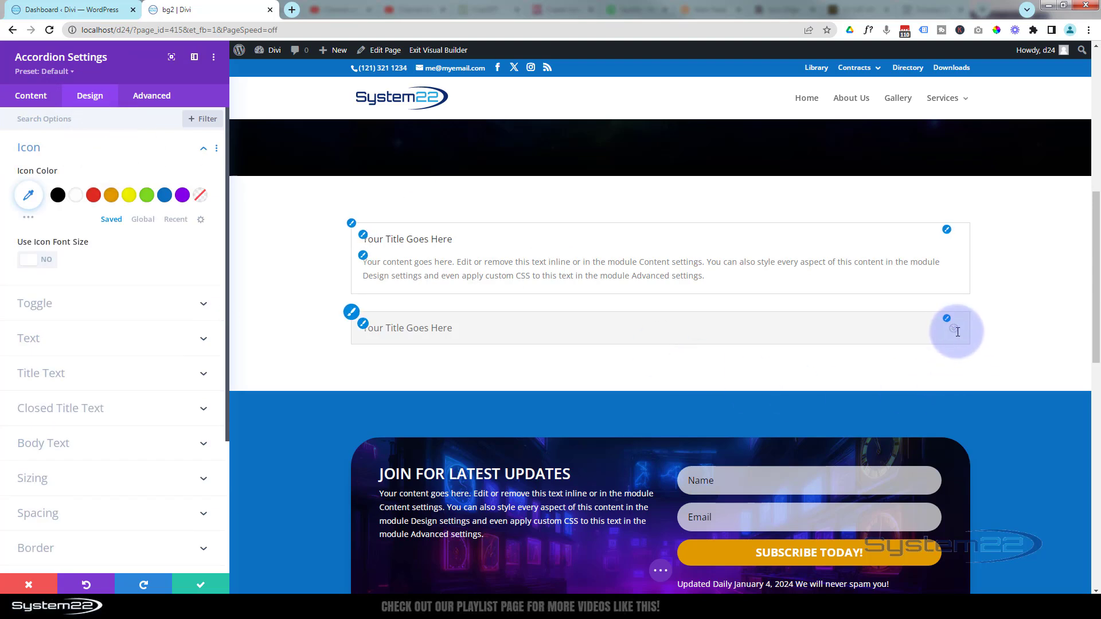
left_click(75, 196)
left_click(815, 327)
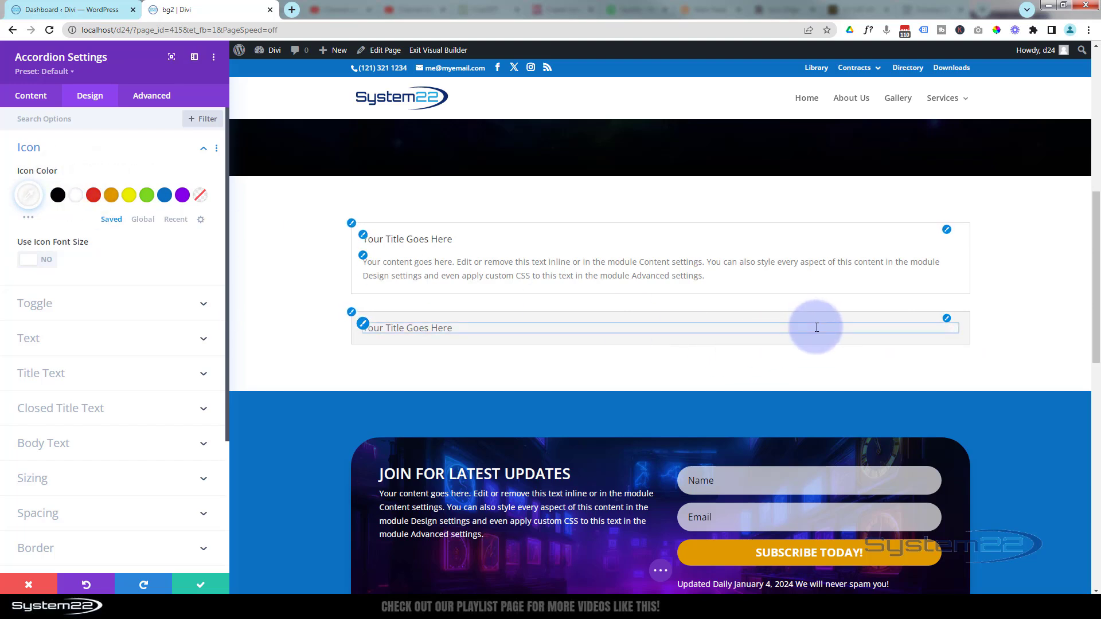
left_click(133, 252)
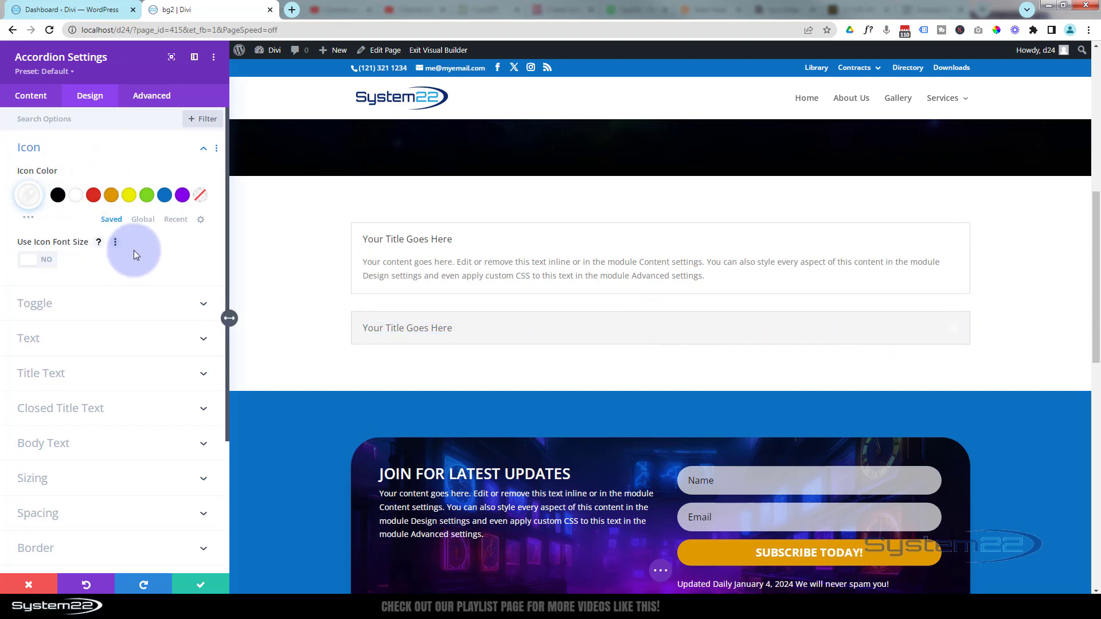
- Try a custom icon font size, then set Use Icon Font Size back to NO
left_click(24, 245)
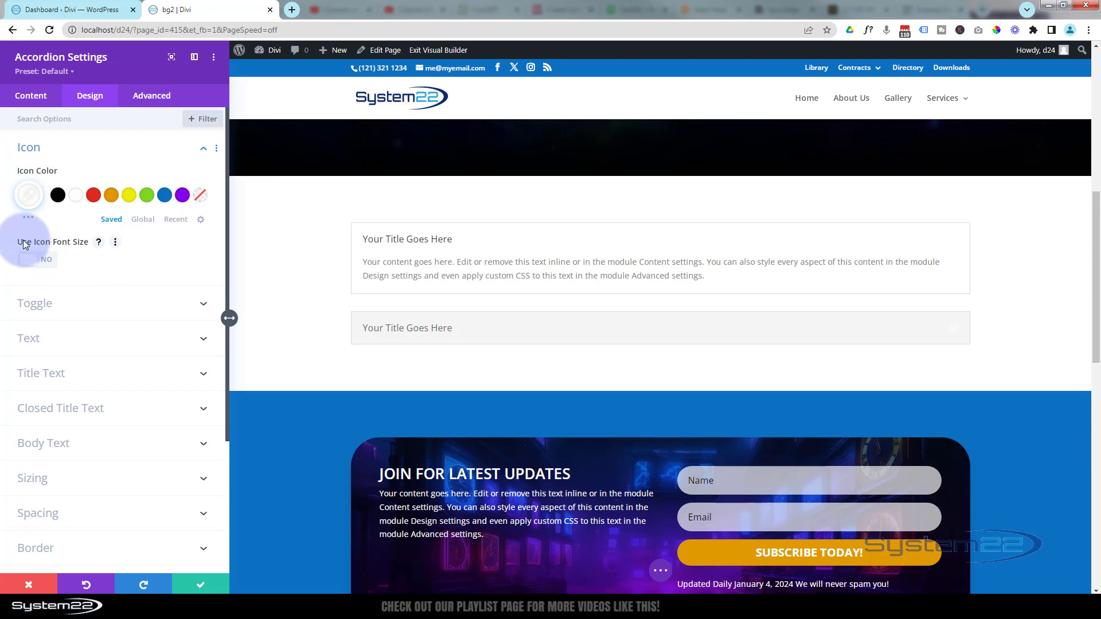
left_click(45, 262)
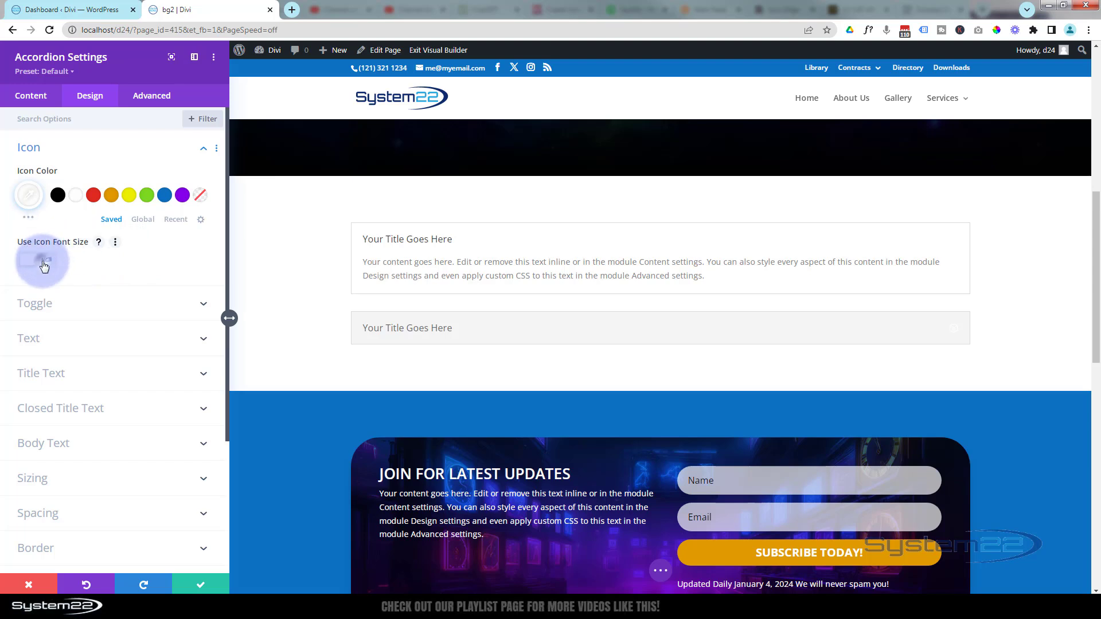
left_click(160, 304)
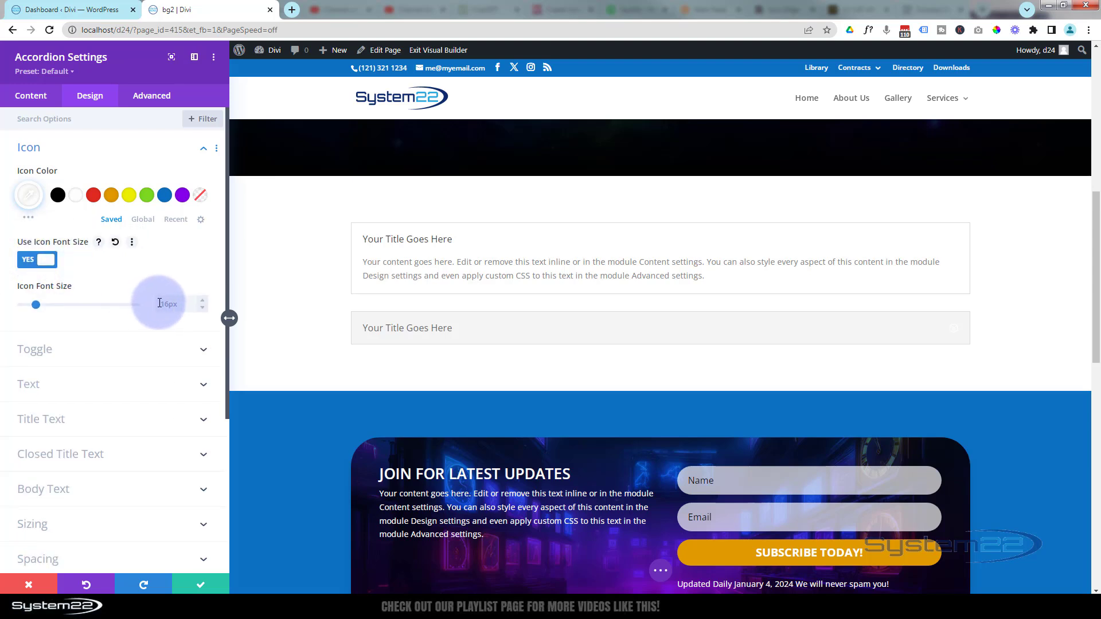
left_click(184, 300)
left_click(136, 248)
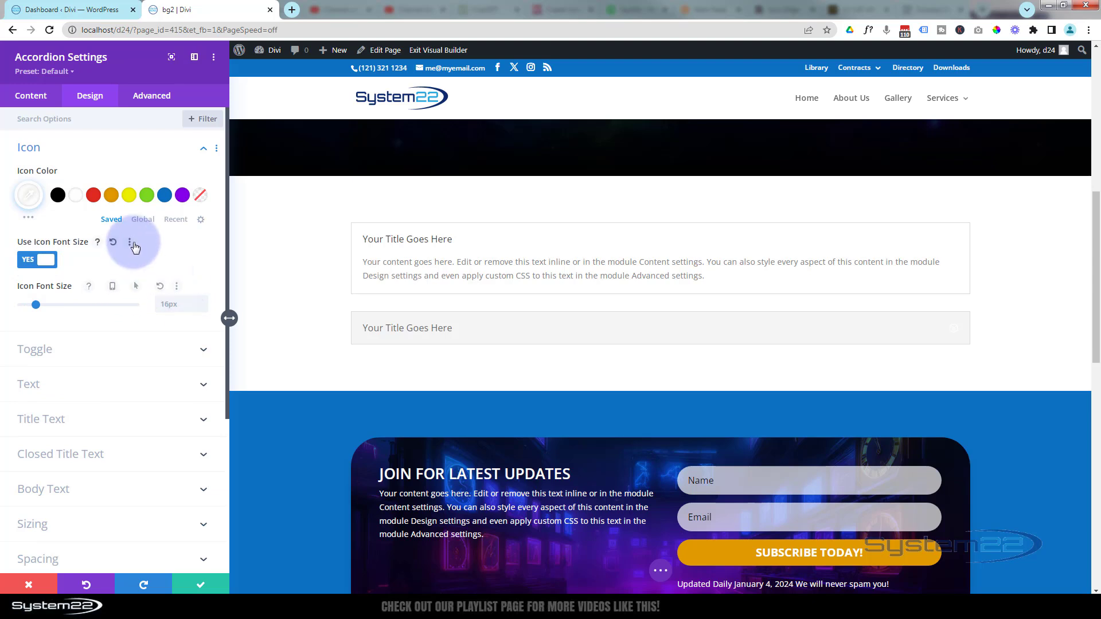
left_click(34, 262)
left_click(32, 262)
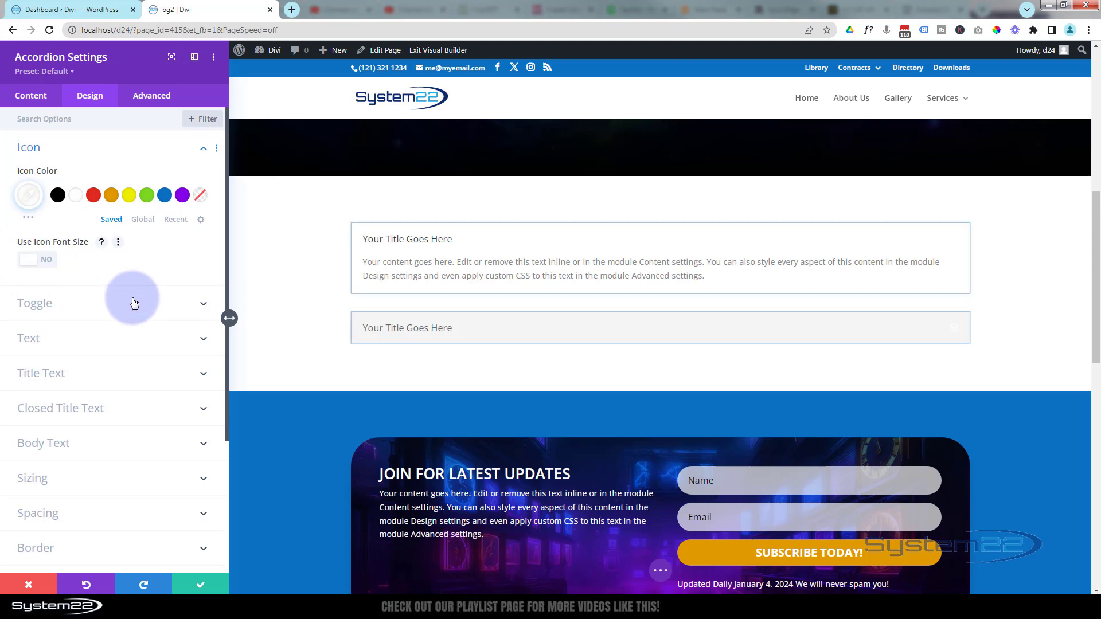
left_click(660, 329)
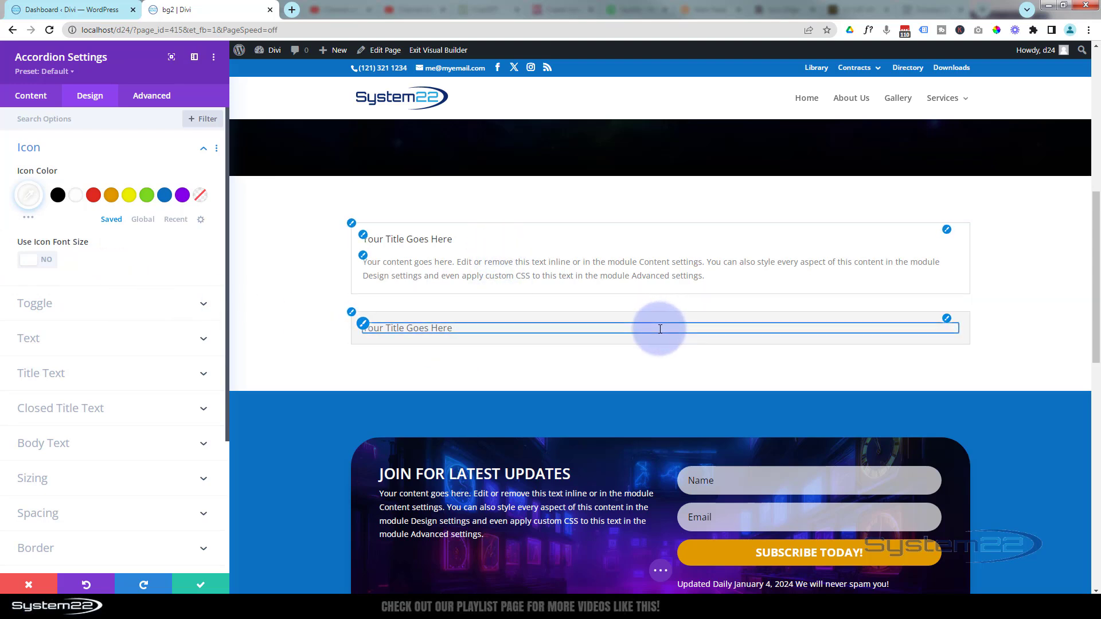
- Set the open toggle background to dark grey #242424 and the closed toggle to blue #0c71c3
left_click(144, 305)
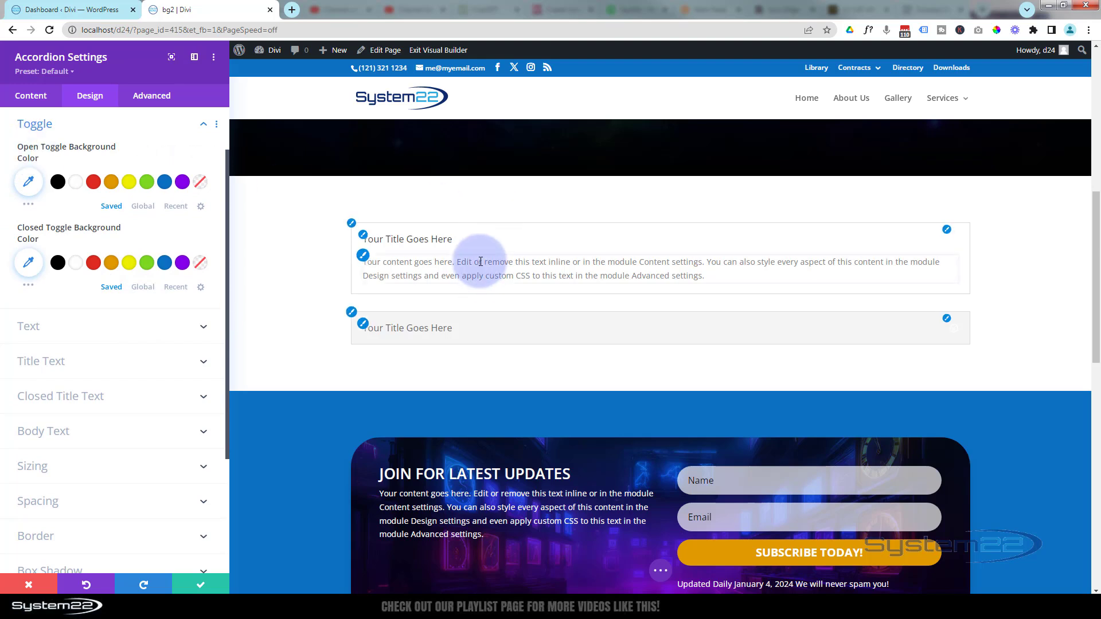
left_click(28, 206)
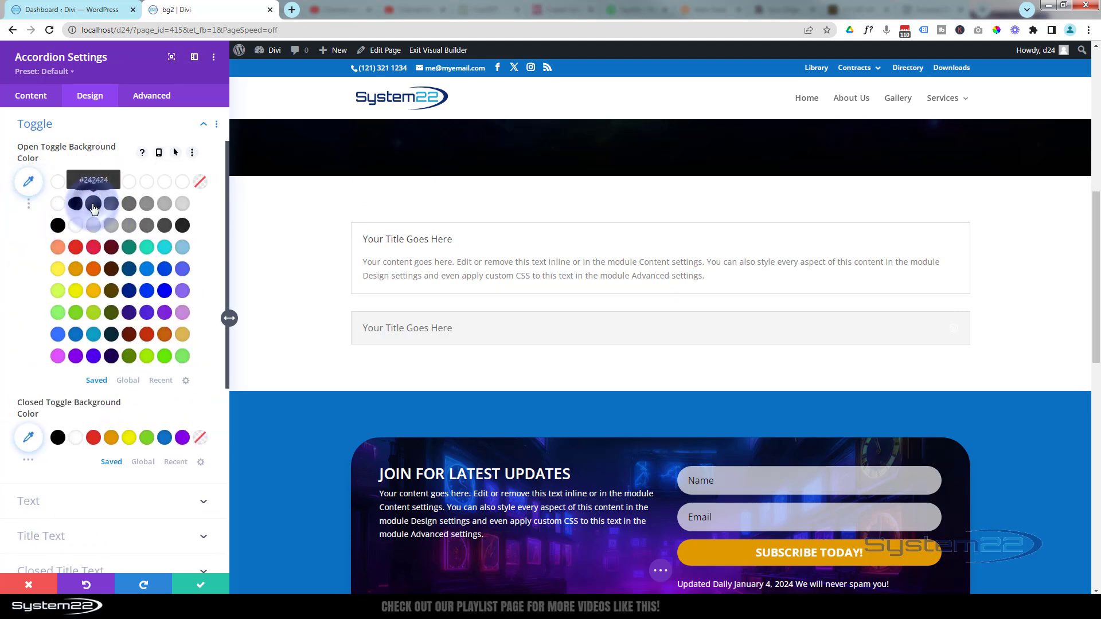
left_click(94, 205)
left_click(426, 235)
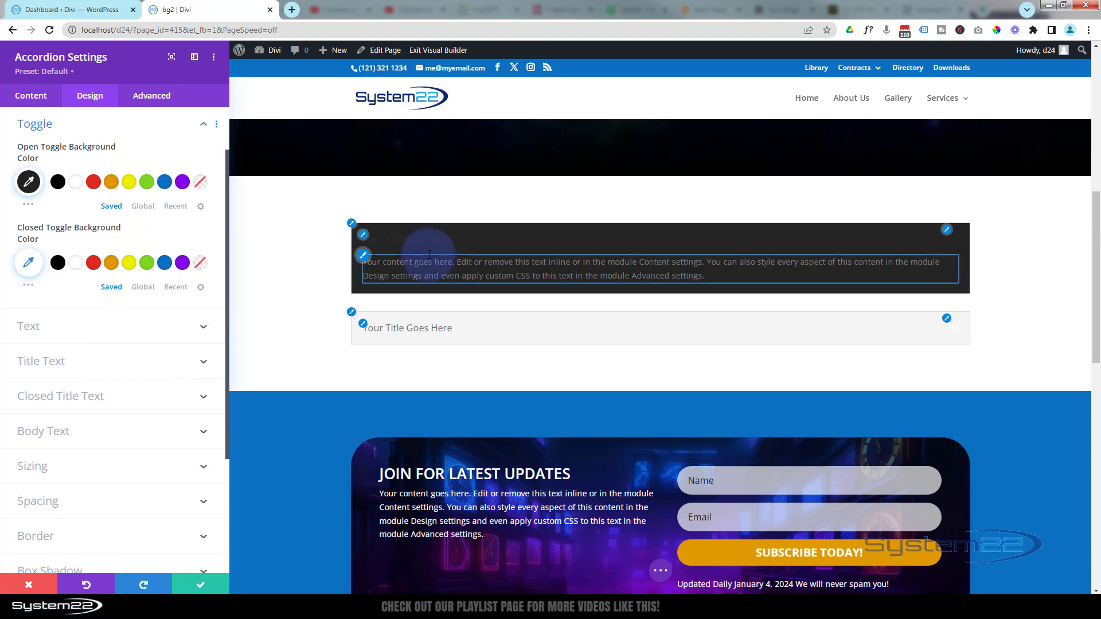
left_click(88, 250)
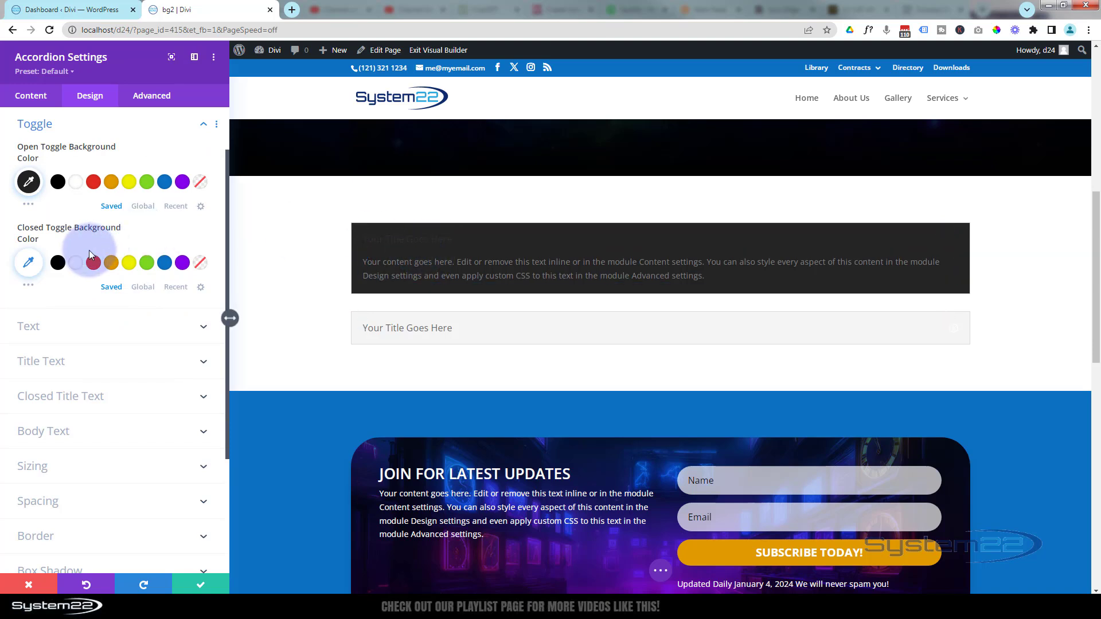
left_click(165, 265)
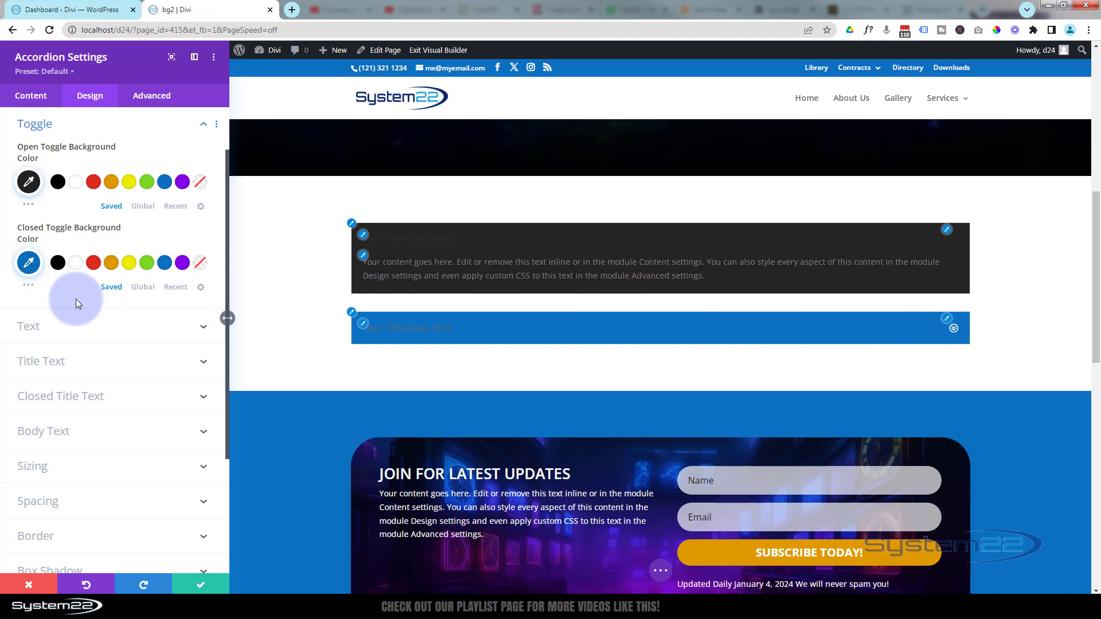
left_click(106, 325)
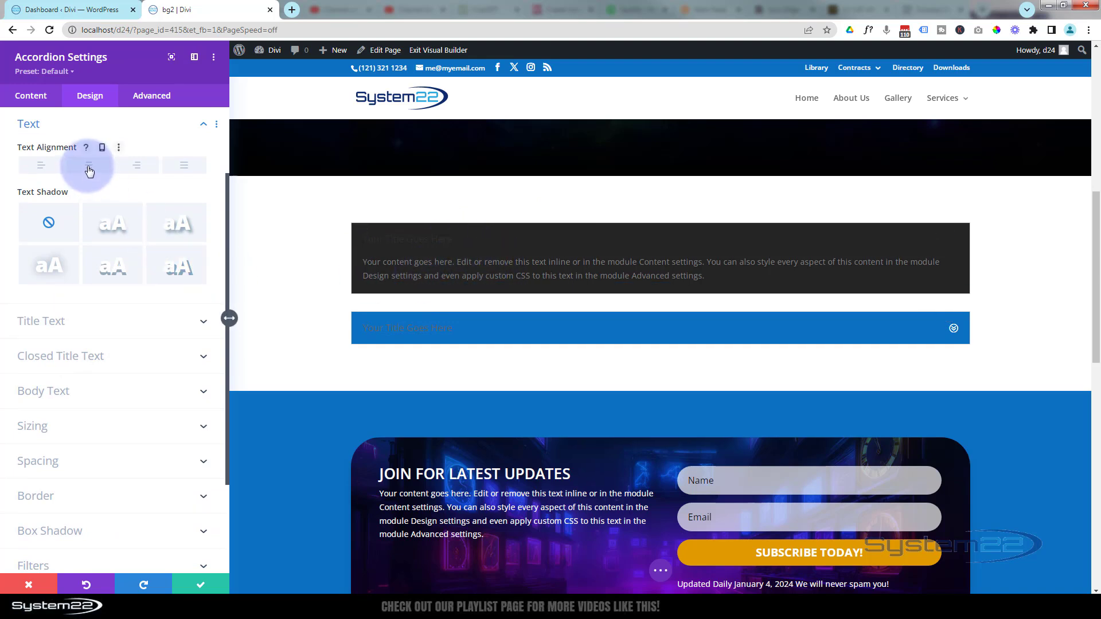
left_click(89, 166)
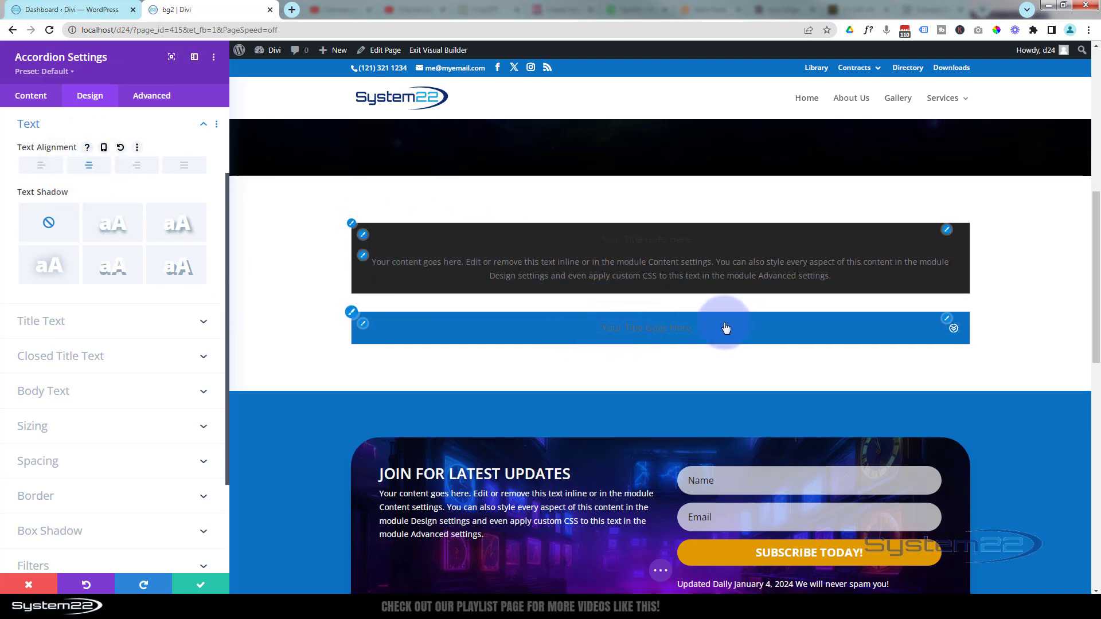
left_click(44, 167)
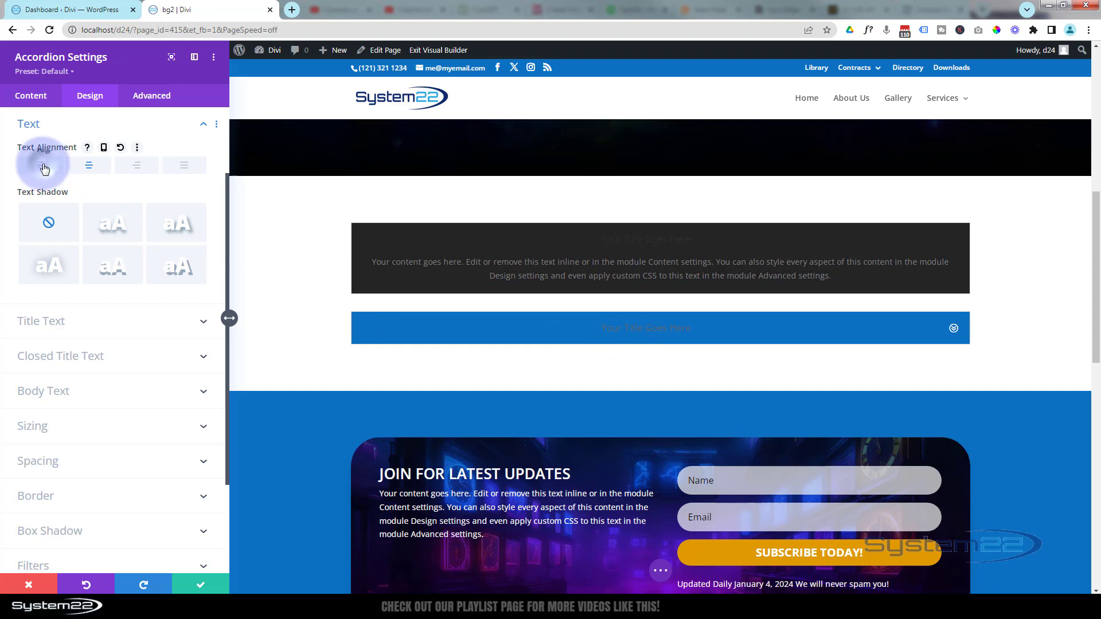
left_click(163, 357)
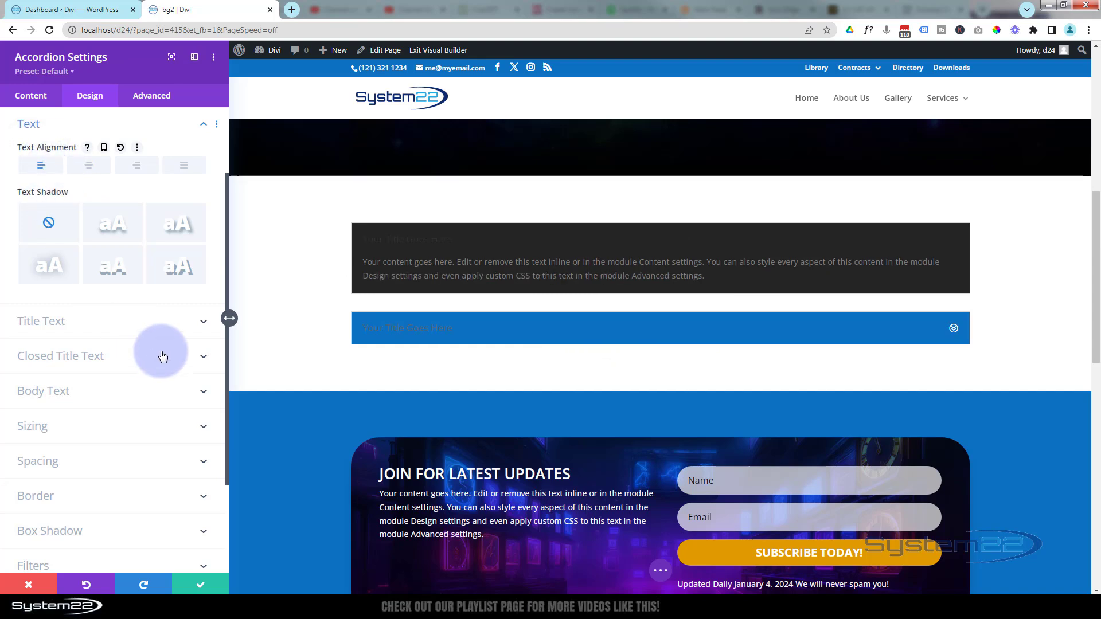
left_click(95, 324)
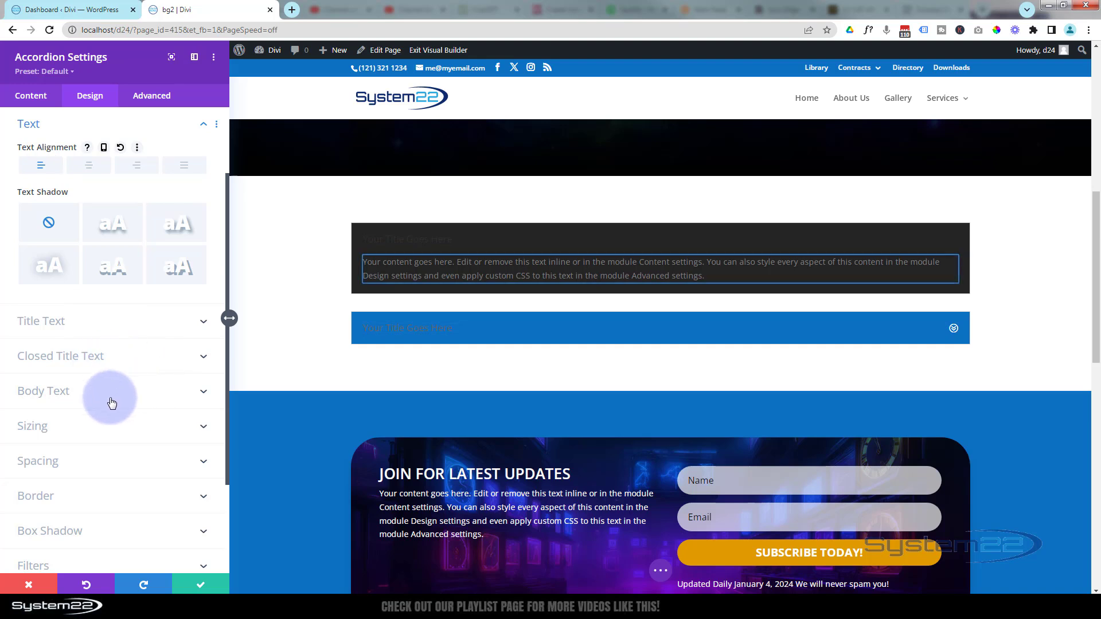
- Make the open toggle's title text white, keeping the Default font
left_click(110, 323)
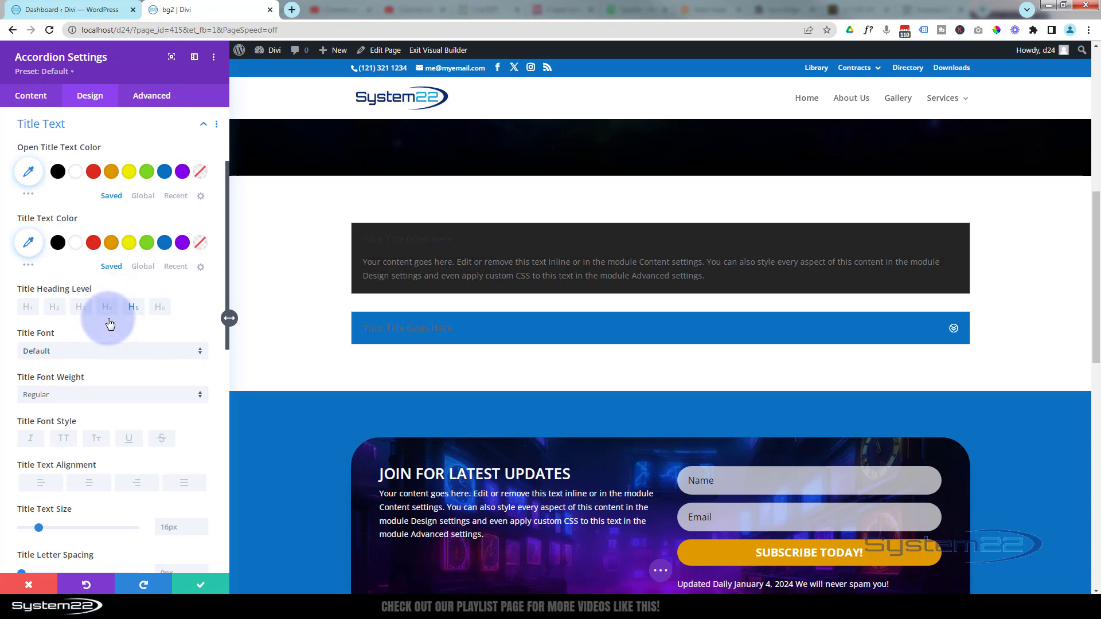
left_click(75, 172)
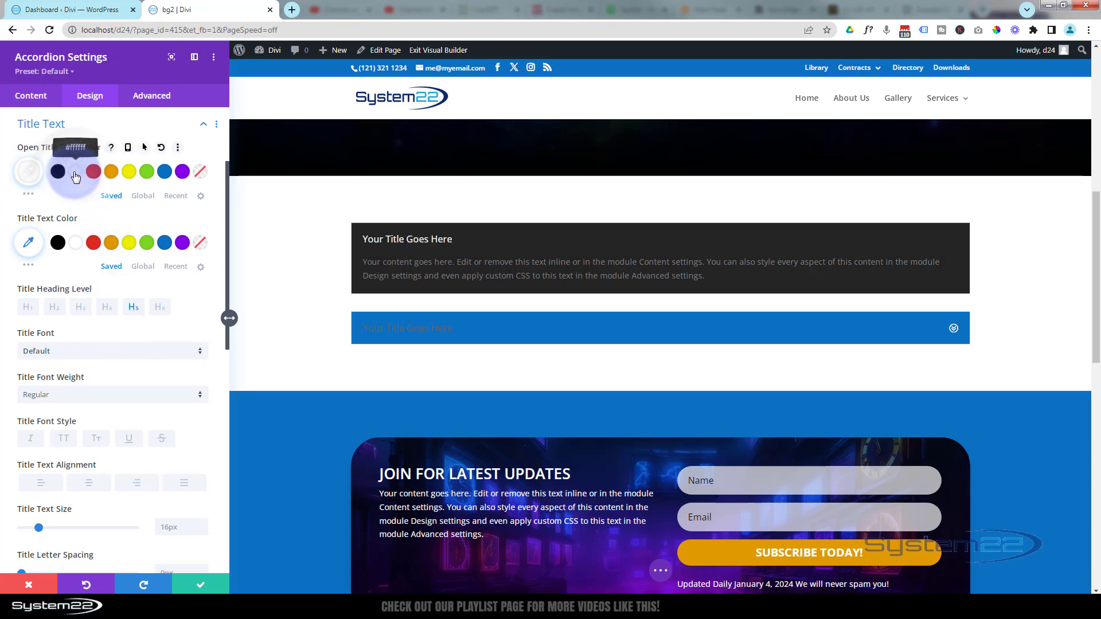
left_click(92, 351)
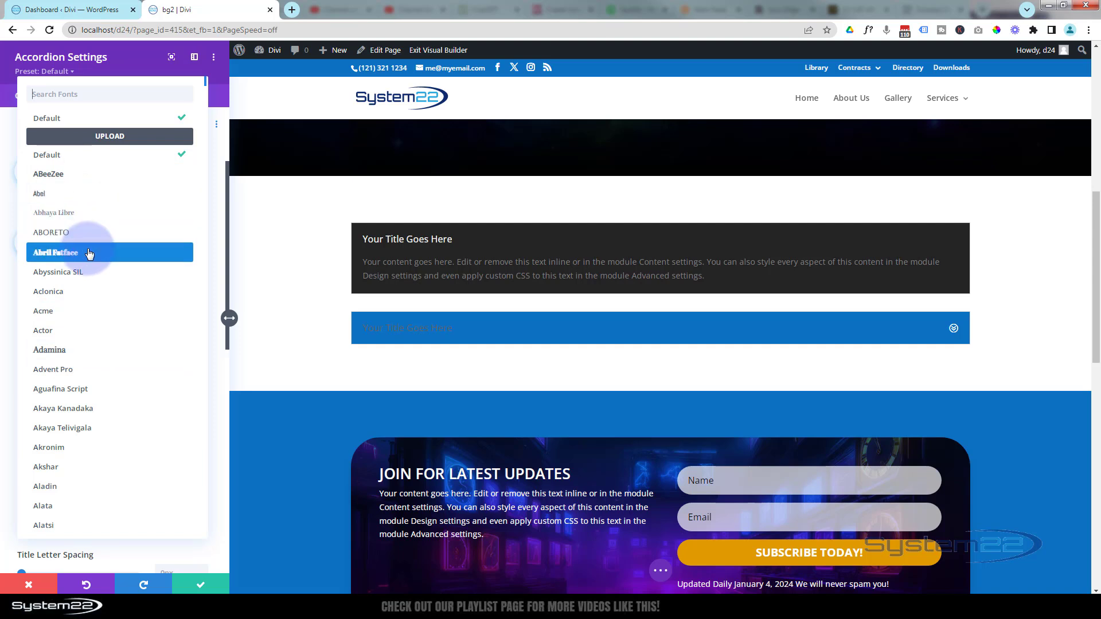
left_click(3, 129)
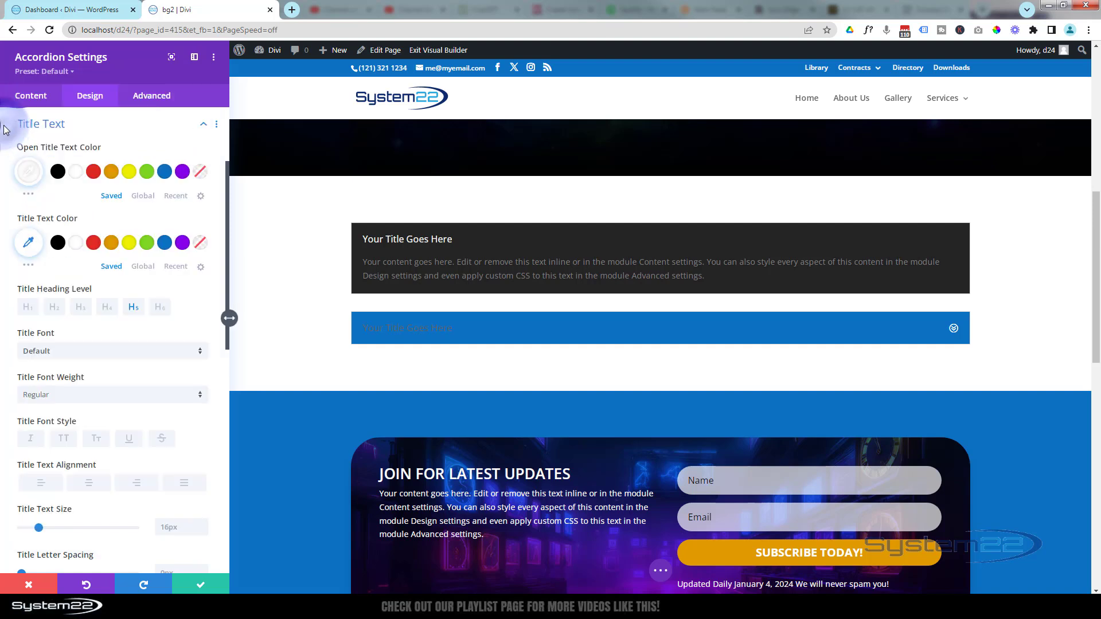
- Set the accordion titles to Semi Bold weight and 20px Title Text Size
left_click(94, 397)
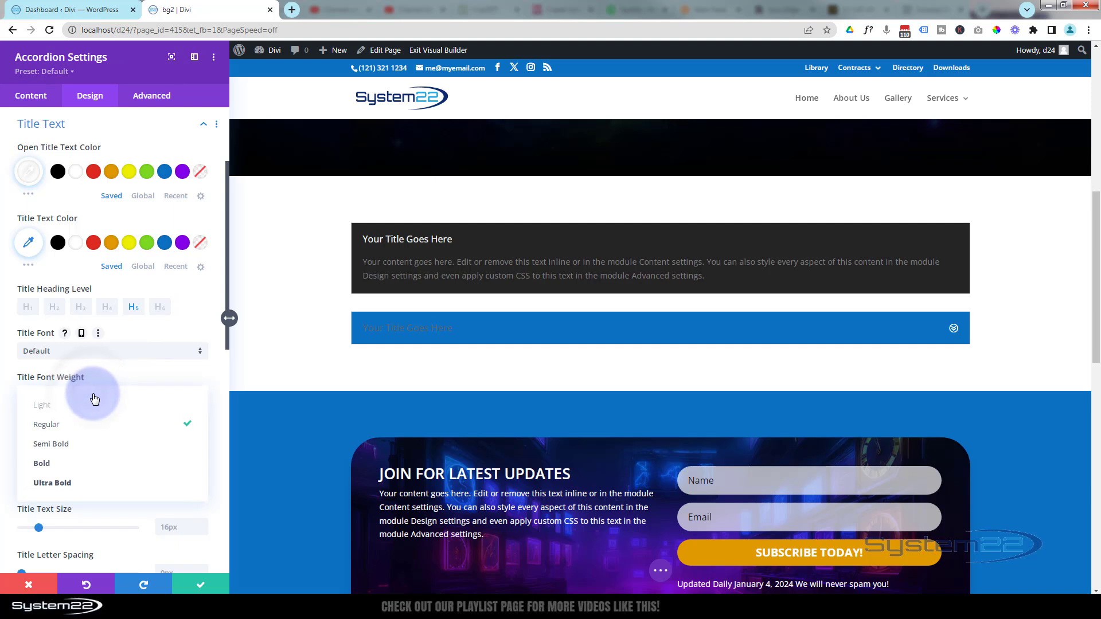
left_click(75, 450)
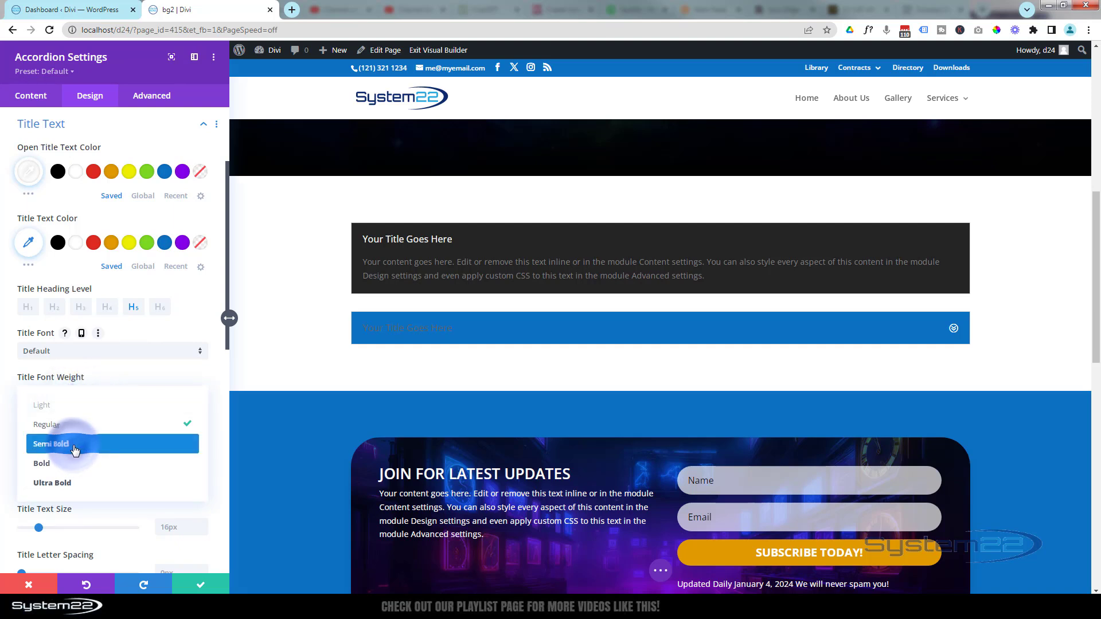
scroll(112, 411, "down", 1)
left_click(163, 470)
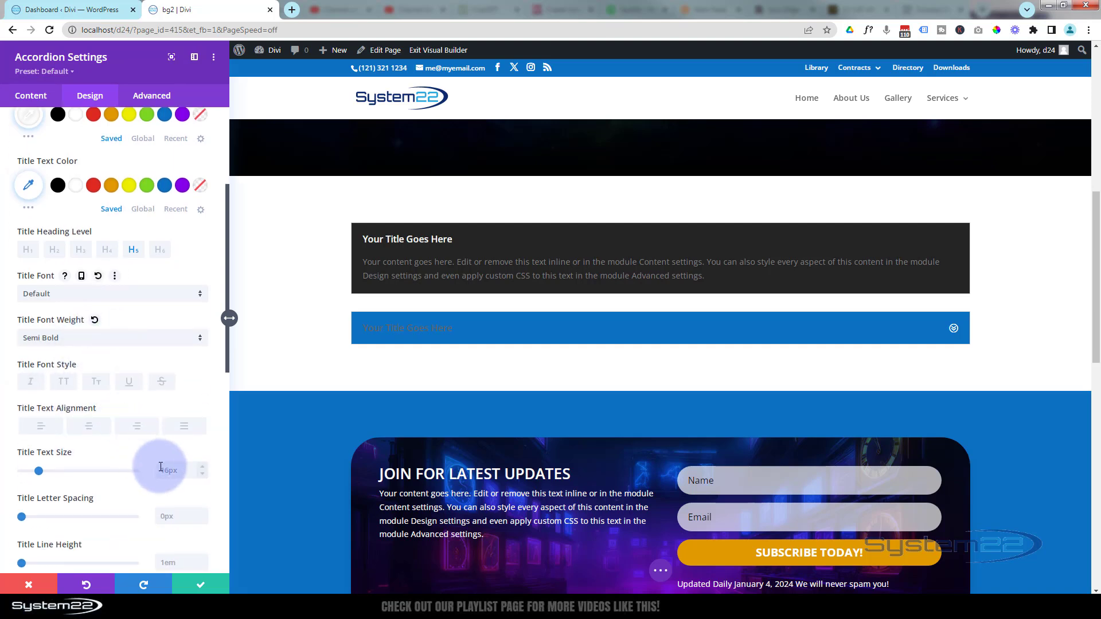
type("20")
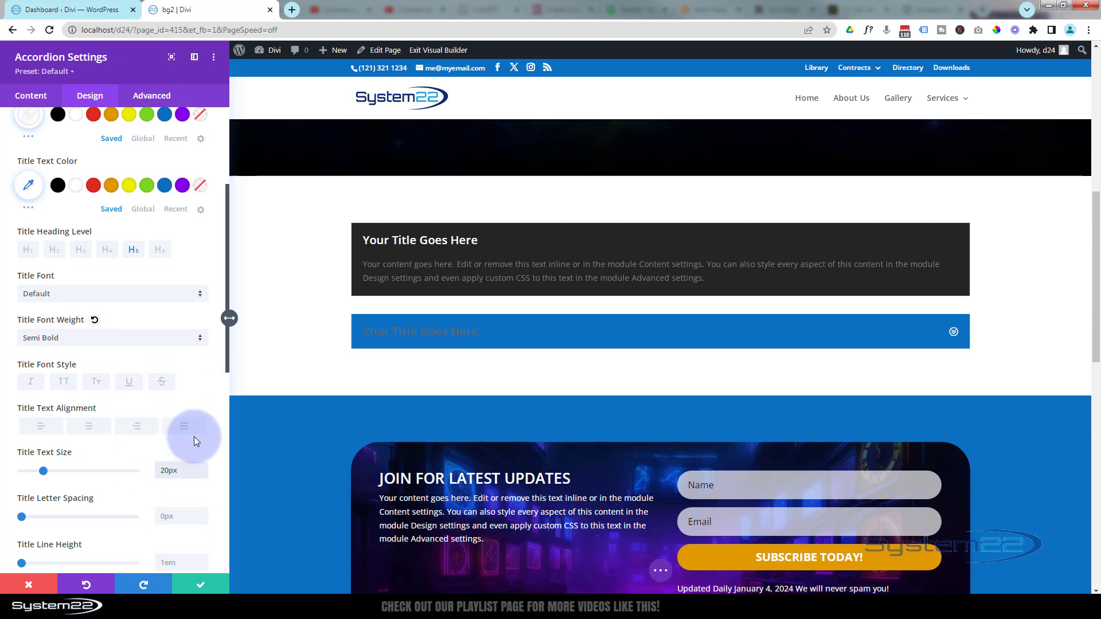
left_click(194, 436)
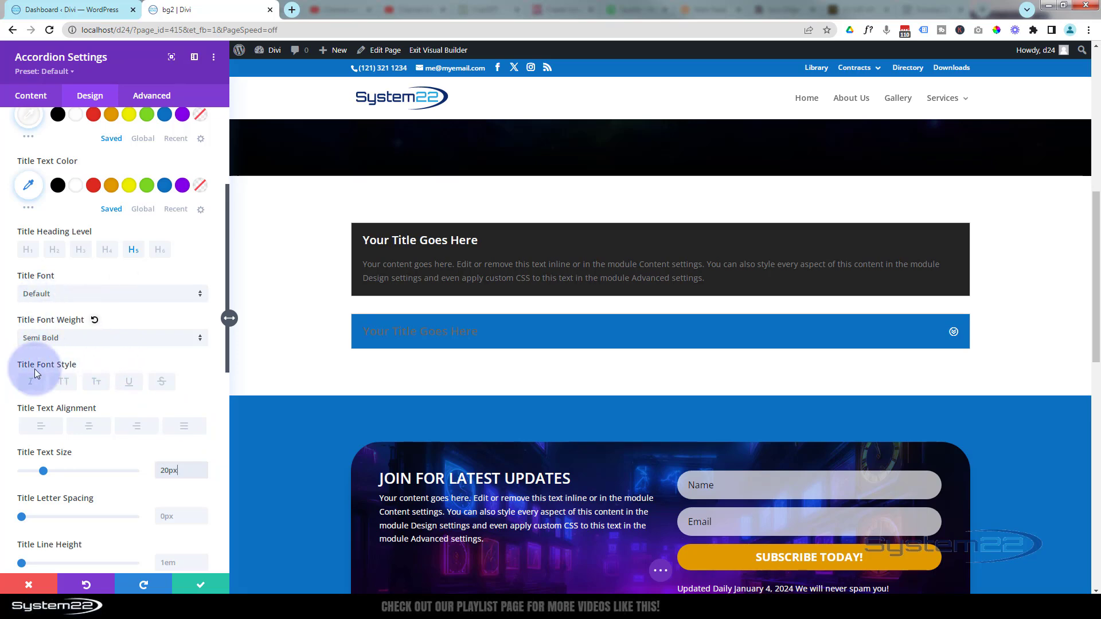
scroll(122, 413, "down", 1)
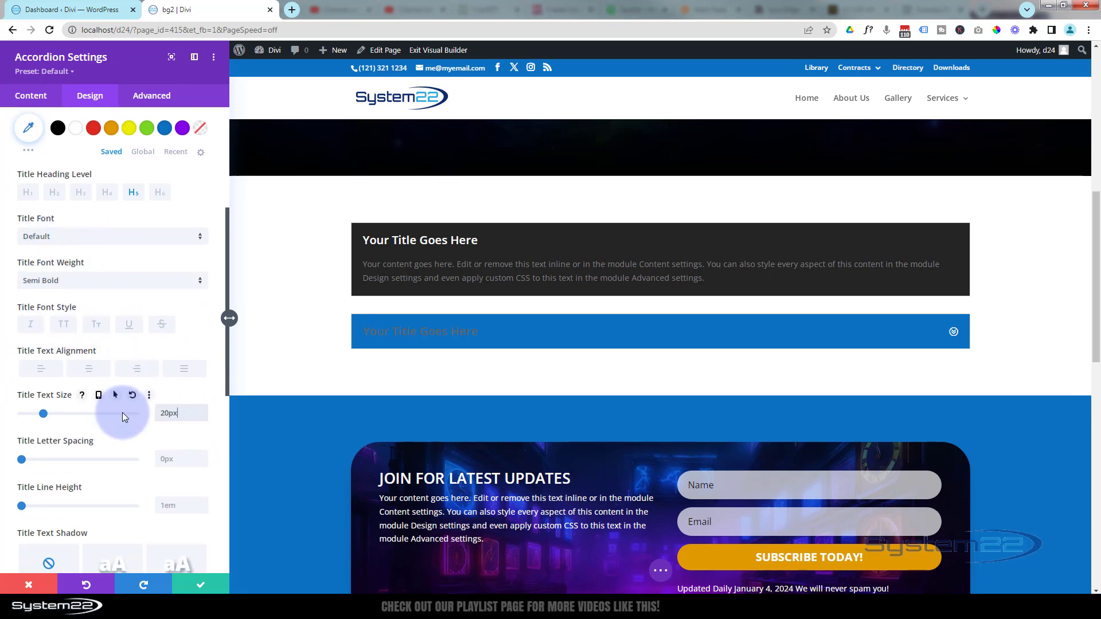
scroll(122, 412, "down", 4)
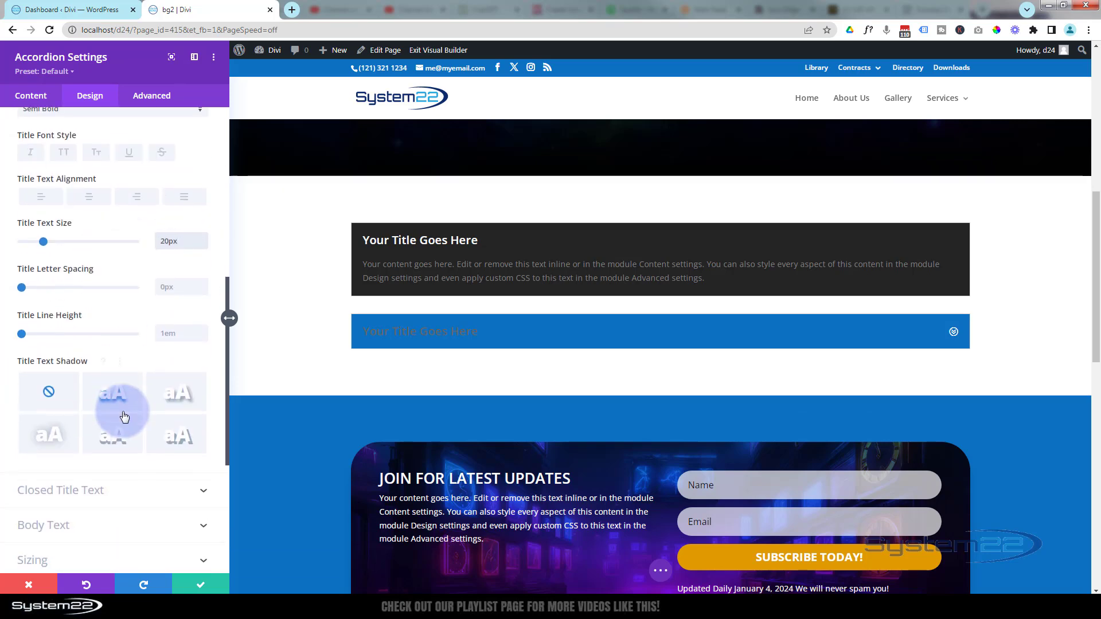
scroll(122, 411, "down", 1)
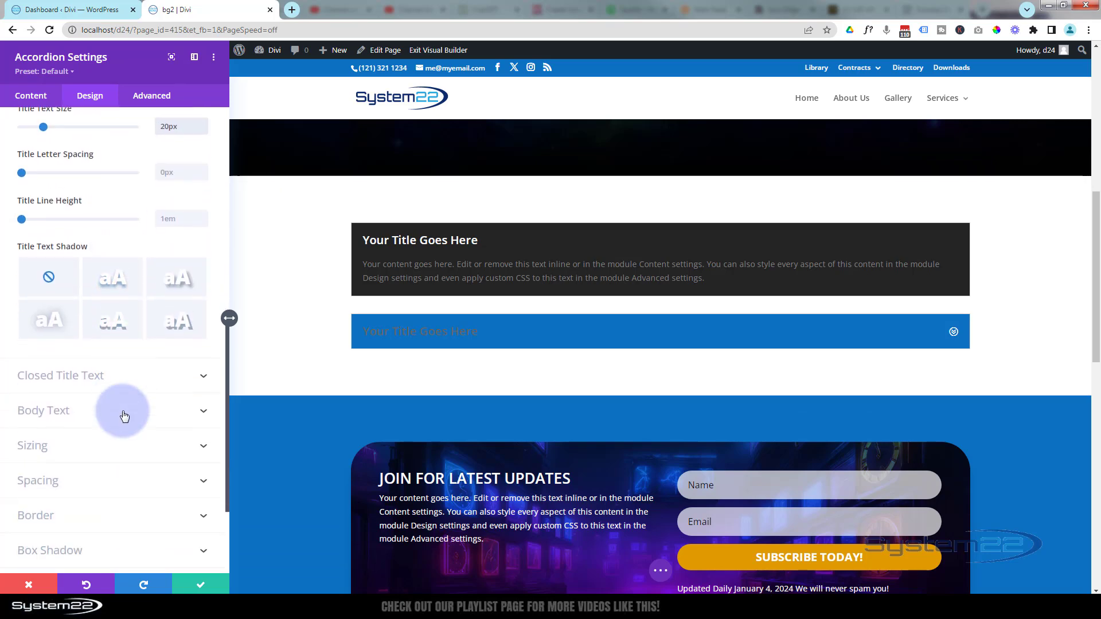
- Make the closed toggle title white, leaving its text in normal case
left_click(131, 383)
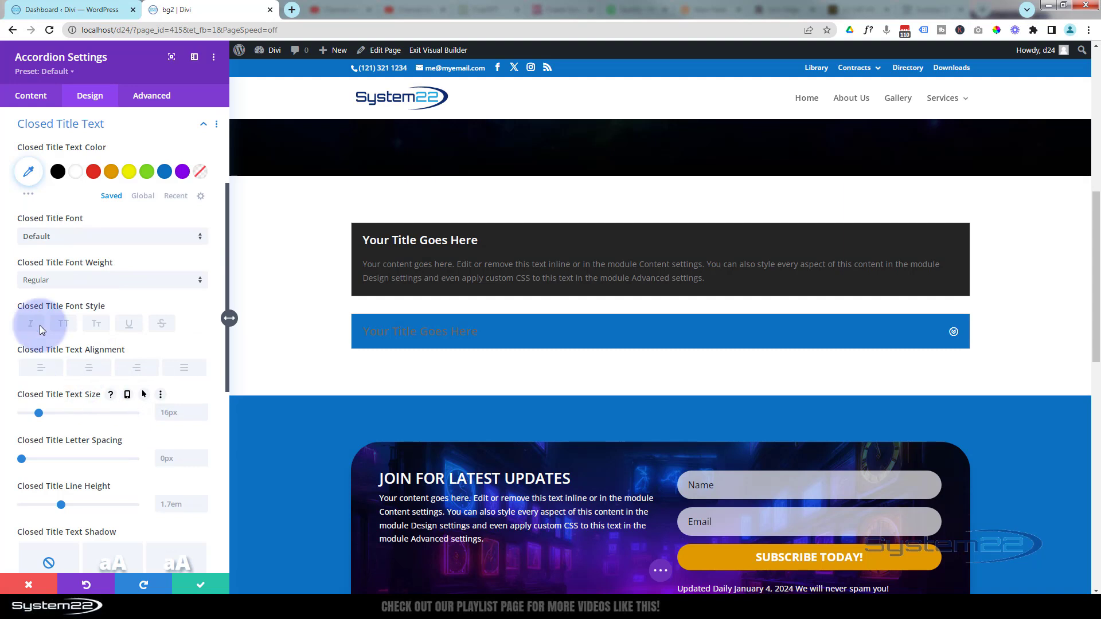
left_click(79, 180)
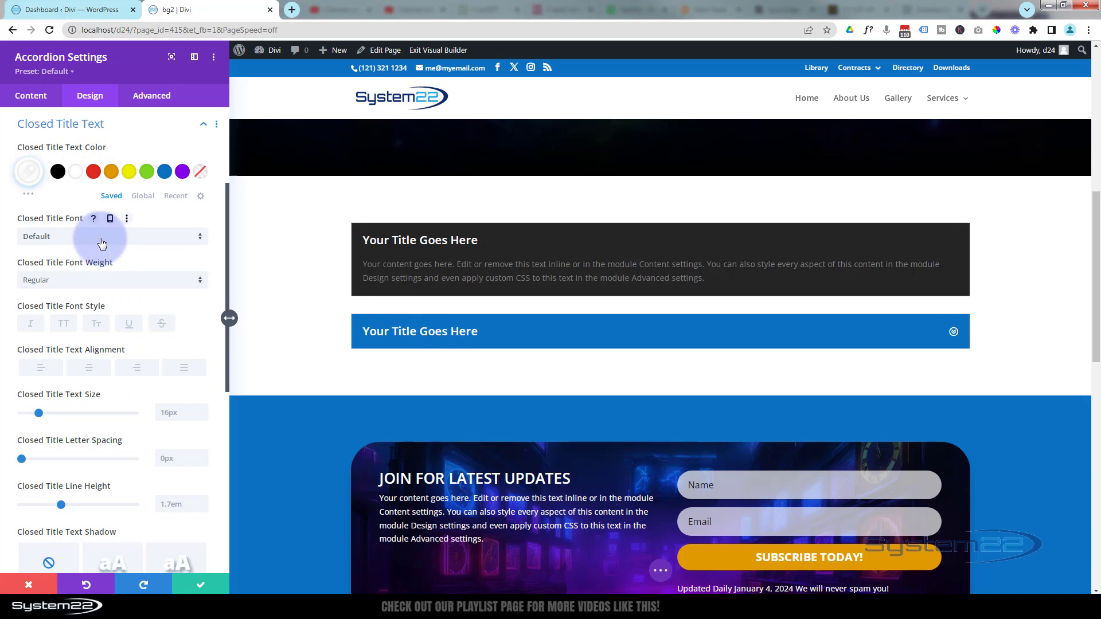
left_click(64, 324)
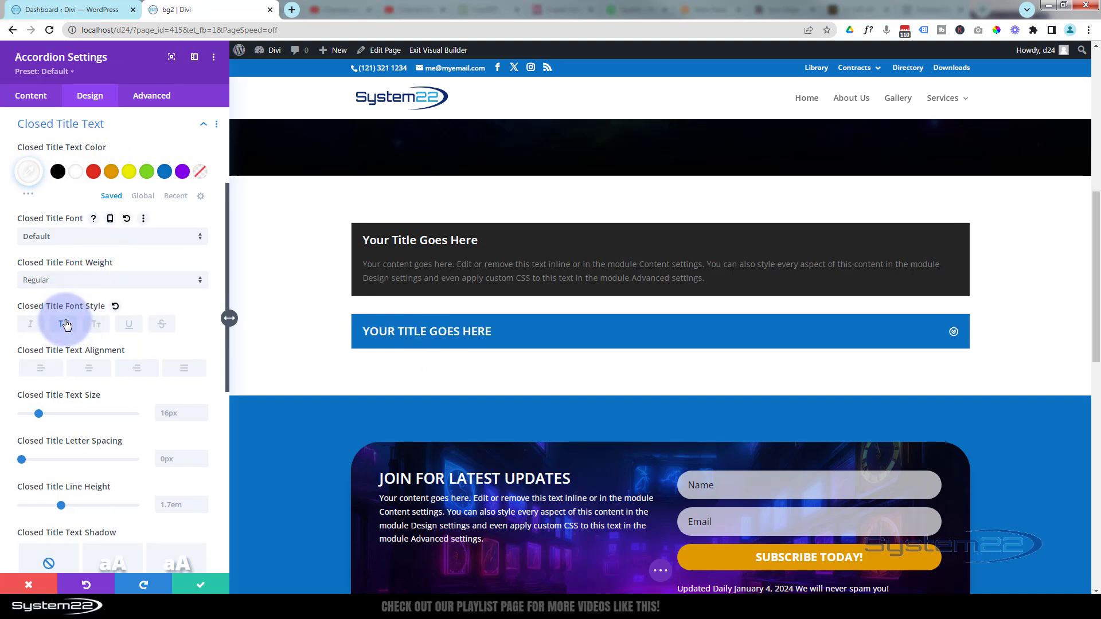
left_click(95, 325)
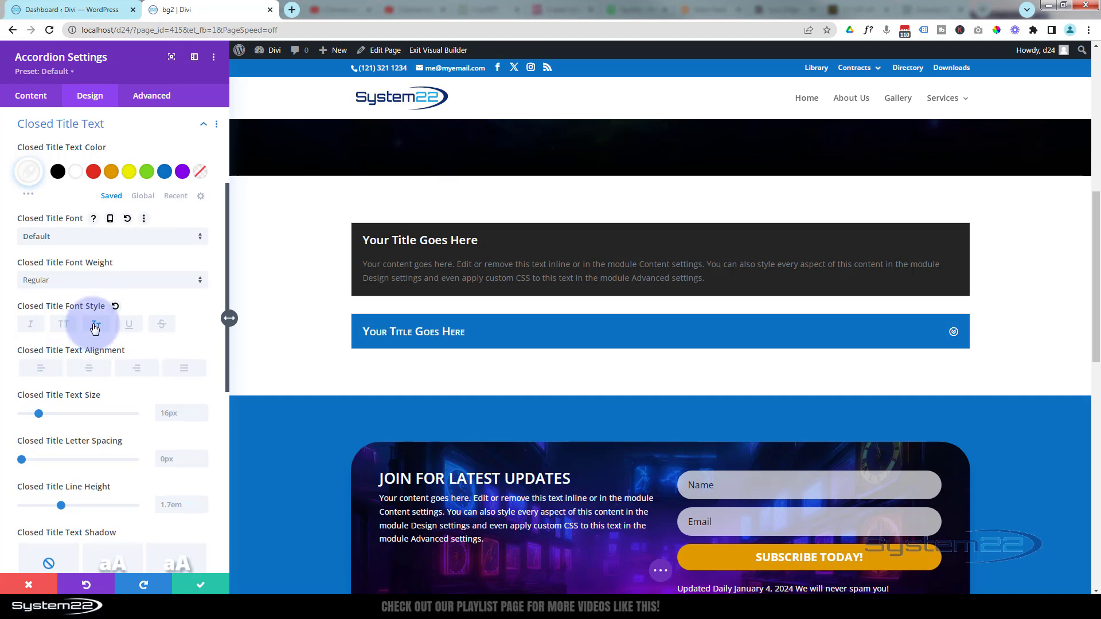
left_click(95, 326)
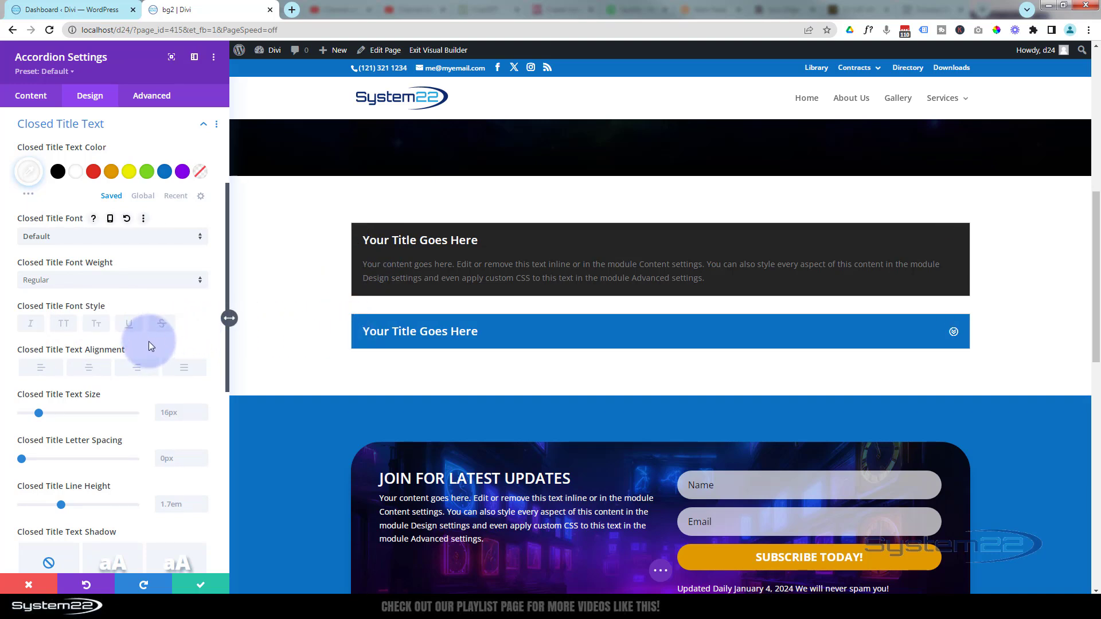
- Apply the fifth Text Shadow preset, a subtle drop shadow, to the closed title
scroll(149, 342, "down", 5)
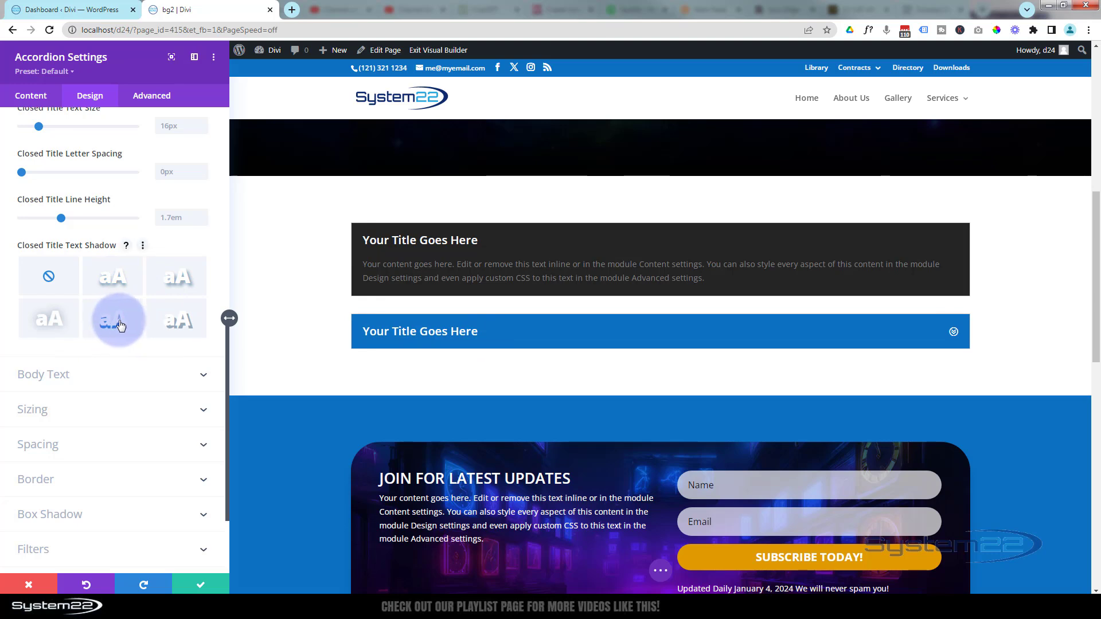
left_click(119, 325)
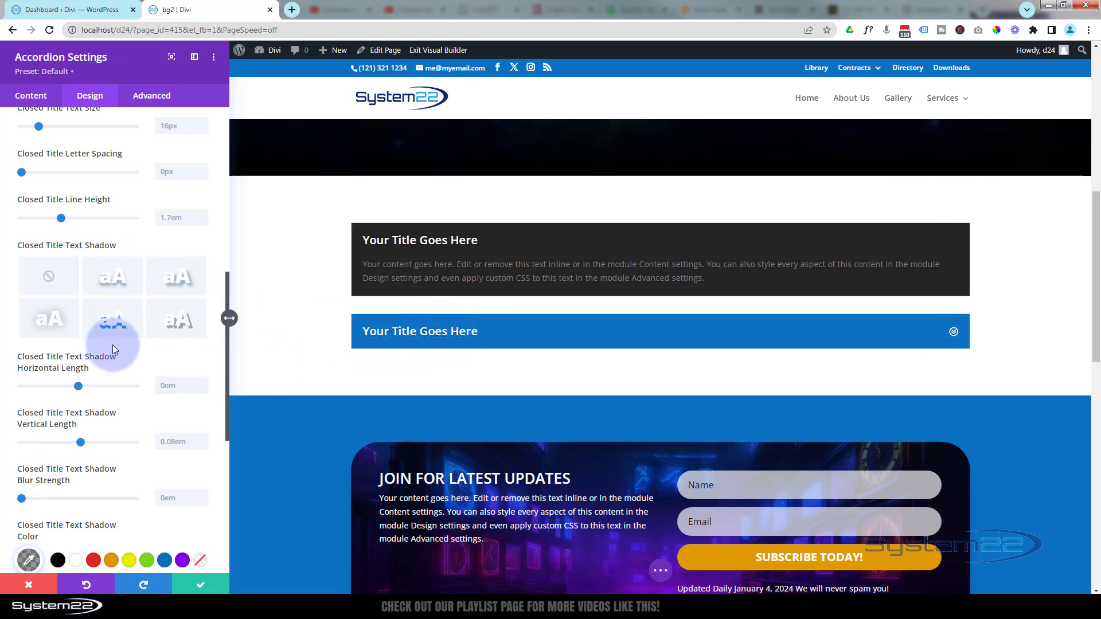
scroll(114, 345, "down", 6)
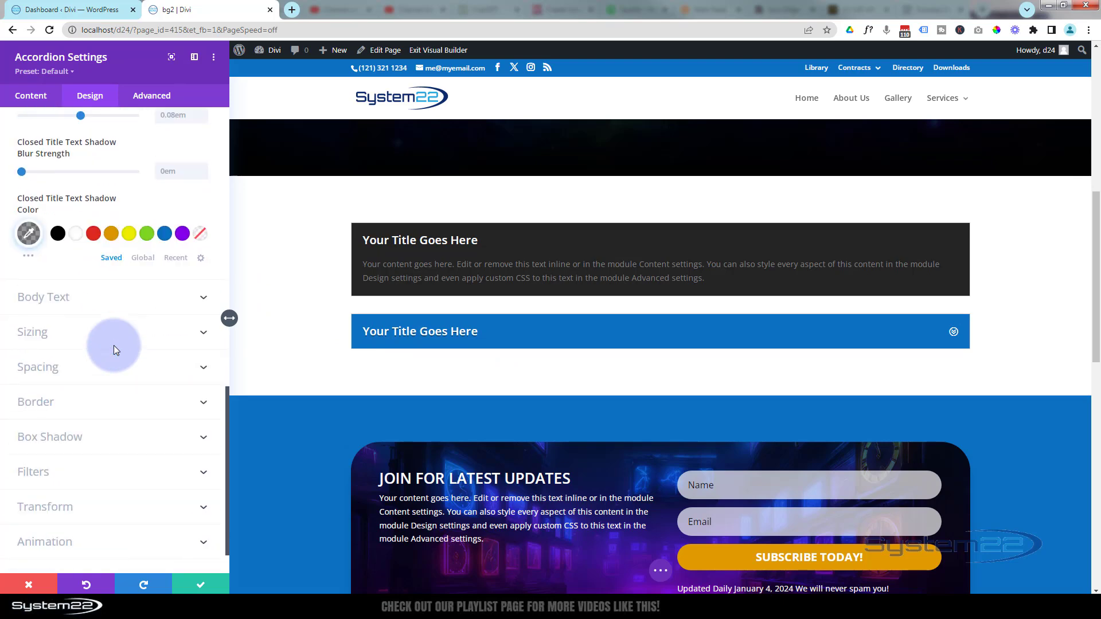
scroll(113, 345, "down", 1)
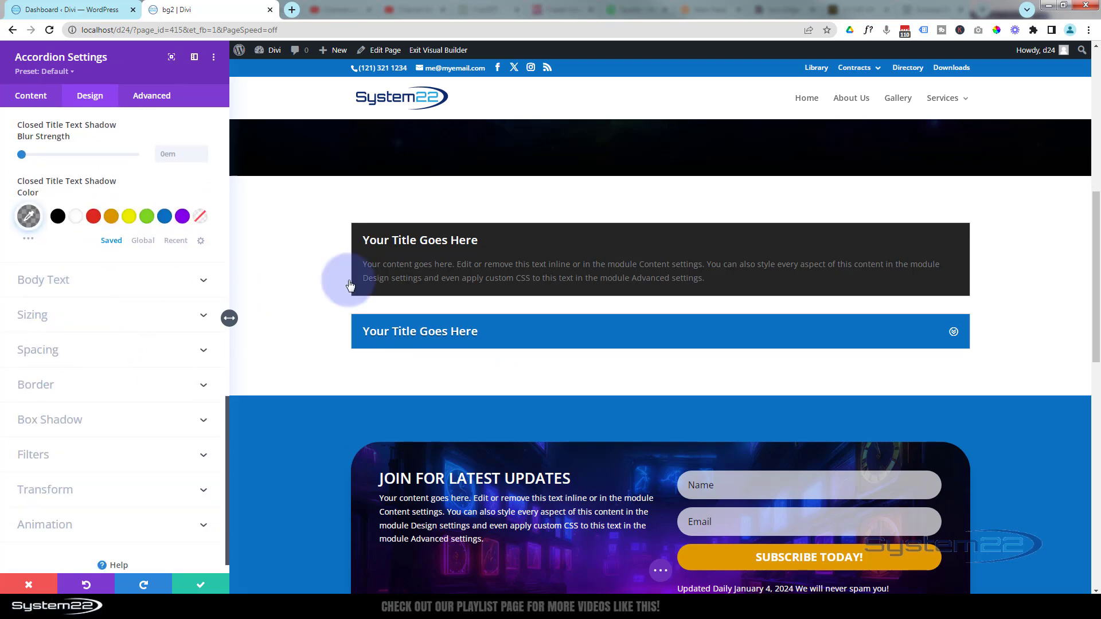
left_click(138, 285)
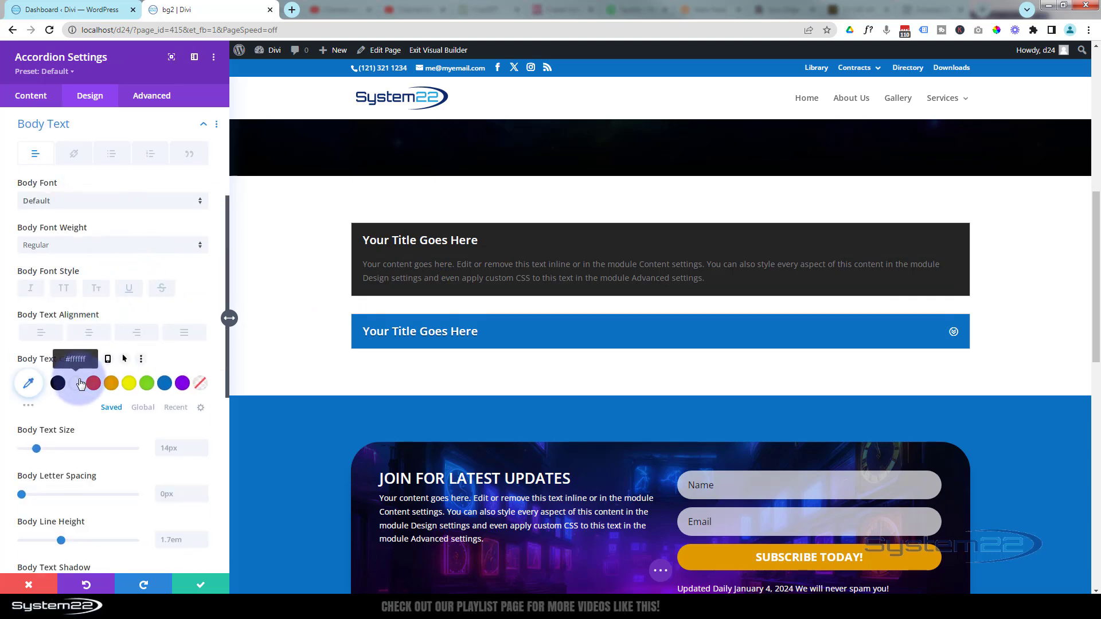
- Set the accordion Body Text Color to a light grey swatch from the extended palette
left_click(31, 408)
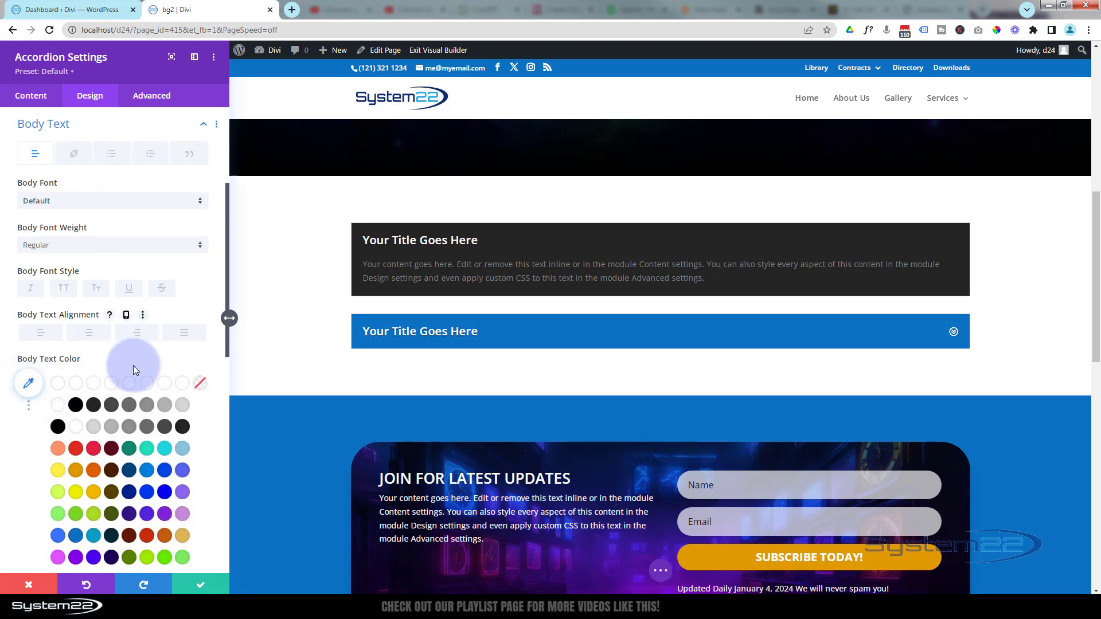
left_click(94, 428)
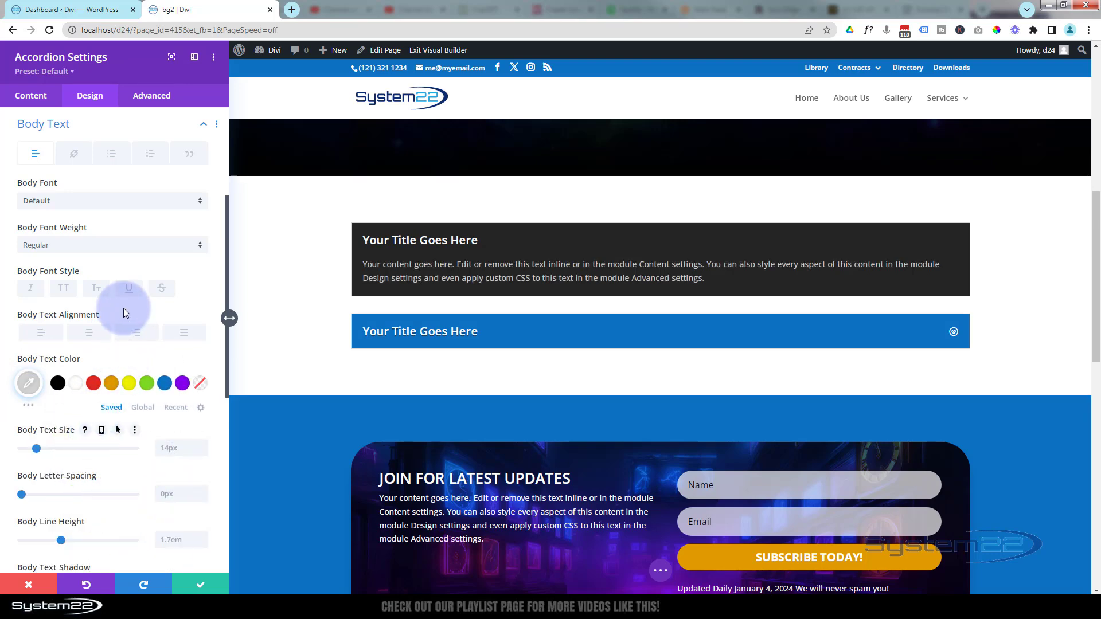
scroll(130, 292, "down", 5)
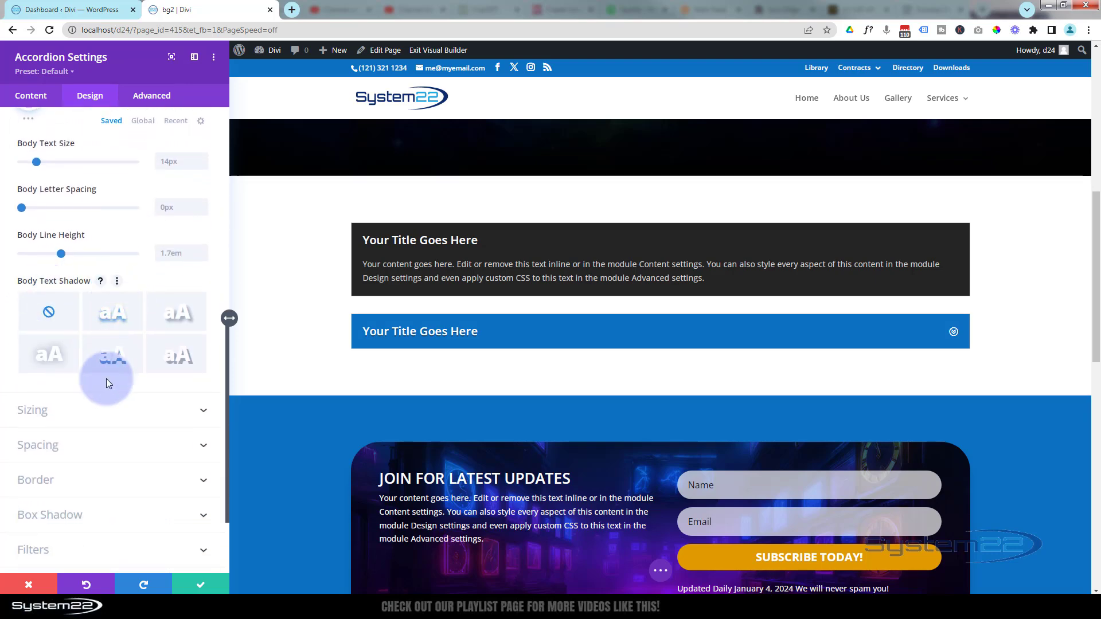
scroll(111, 368, "down", 1)
scroll(111, 370, "down", 1)
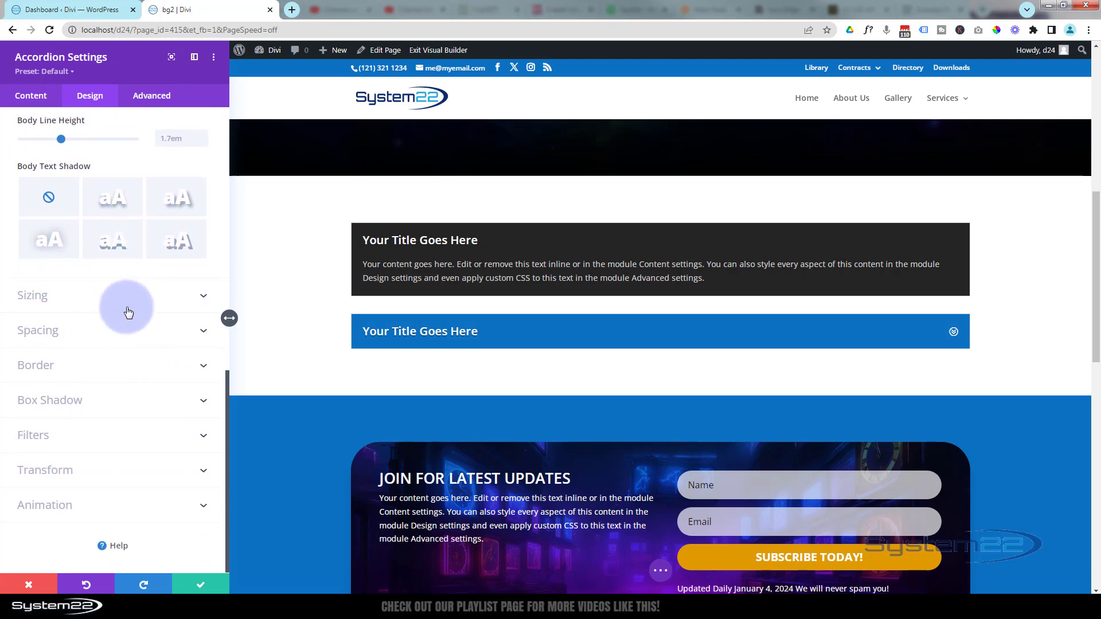
left_click(96, 296)
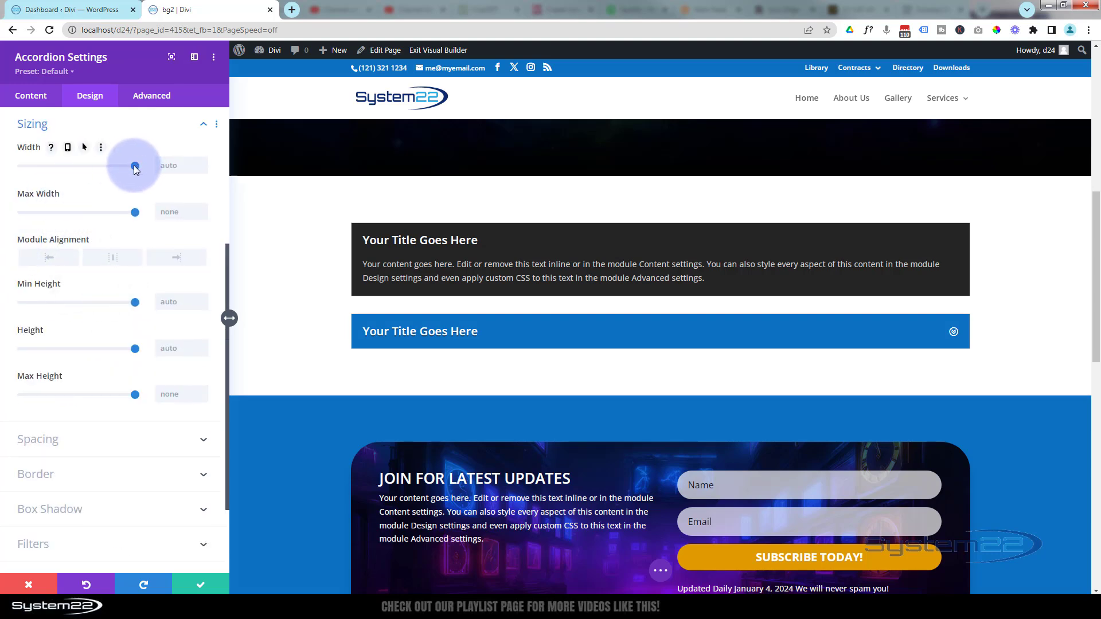
- Try a 53% accordion width with centre, right and left alignment, then reset the width to auto
left_click_drag(132, 165, 81, 171)
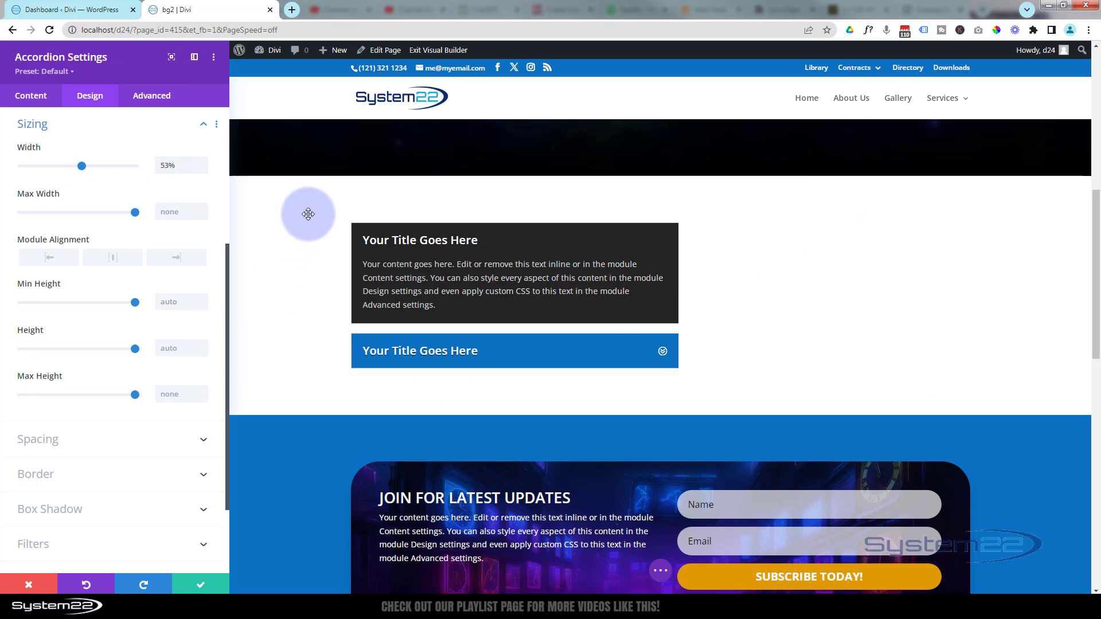
left_click(113, 258)
left_click(176, 257)
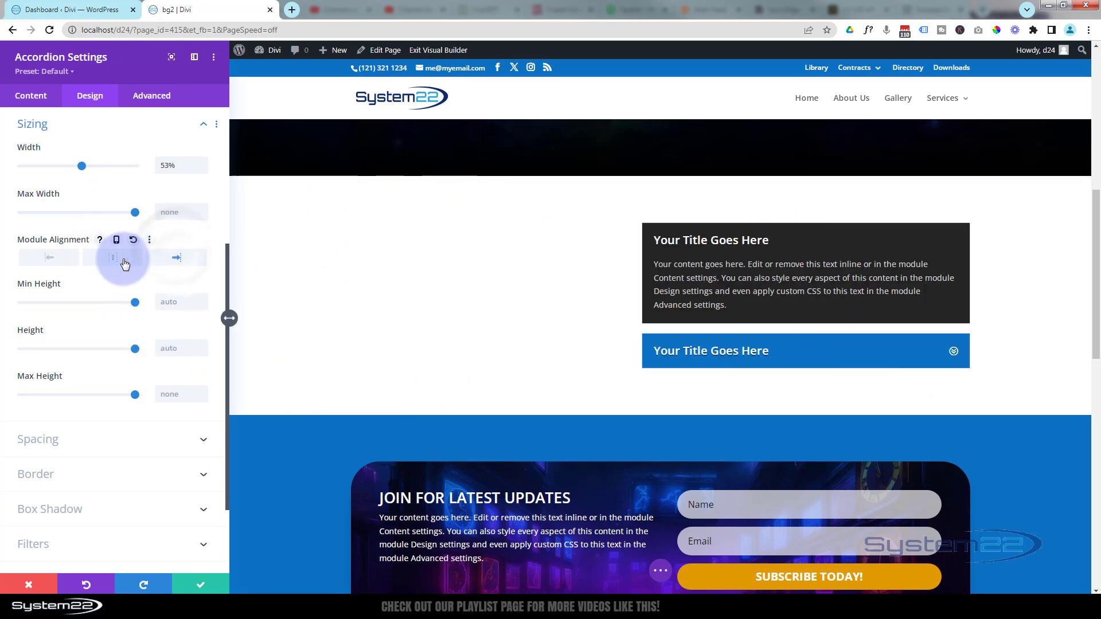
left_click(47, 258)
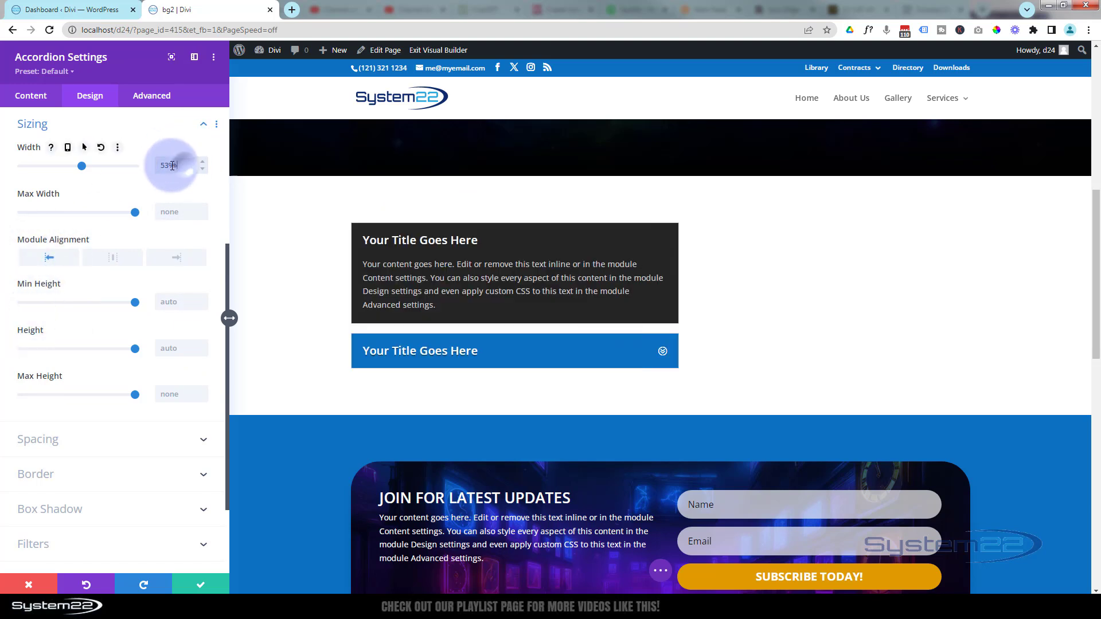
left_click(172, 165)
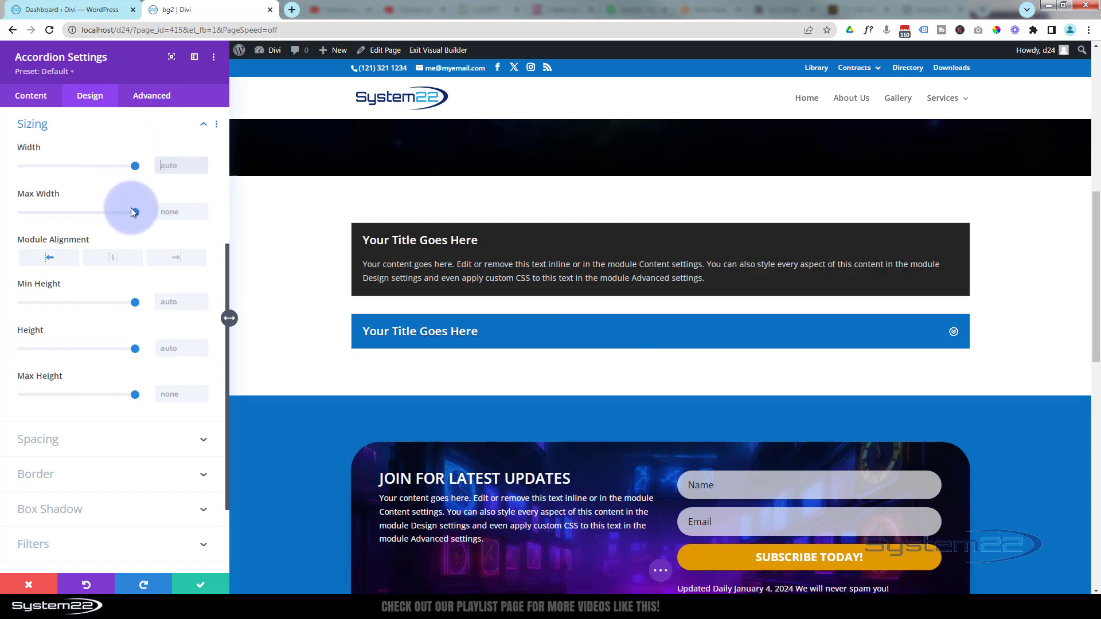
scroll(131, 205, "down", 2)
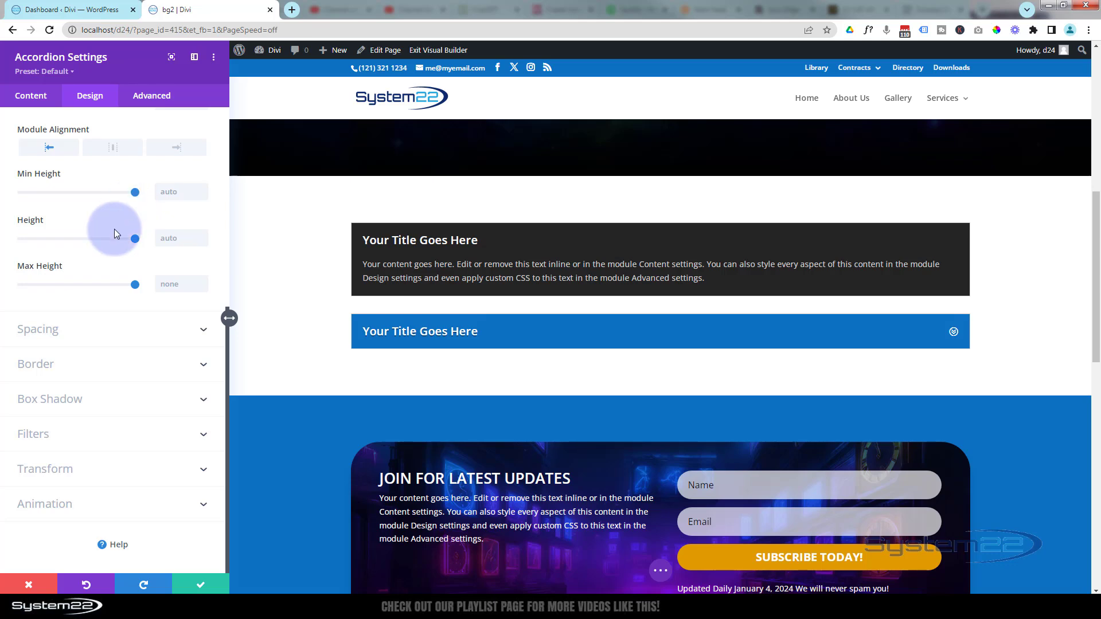
left_click(101, 333)
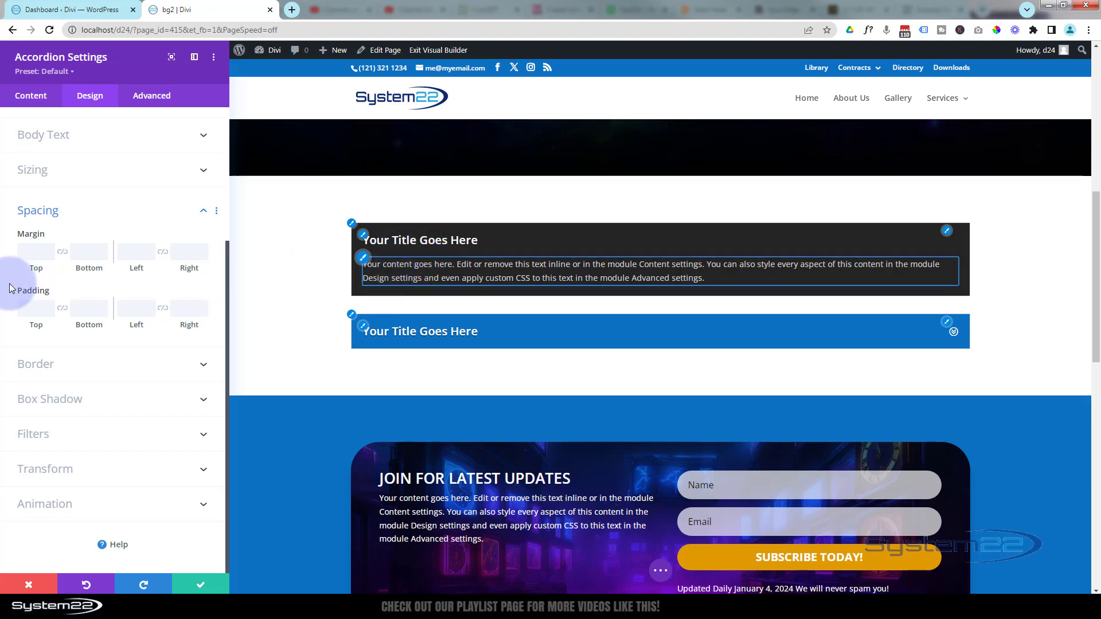
- Clear the accordion's 50px top padding
left_click(26, 308)
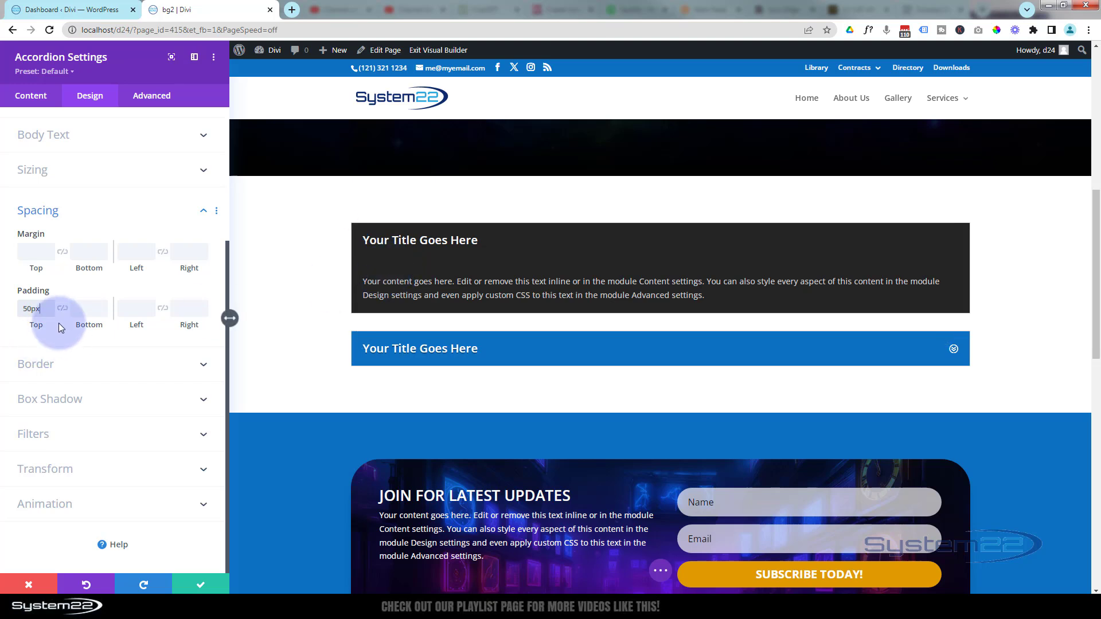
double_click(44, 309)
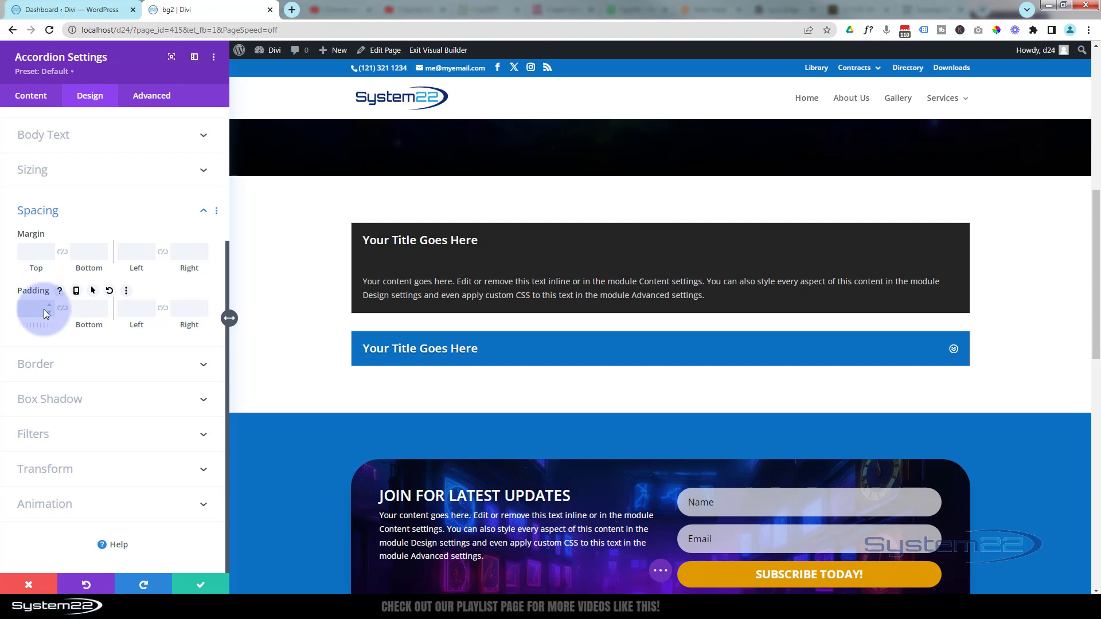
key("BackSpace")
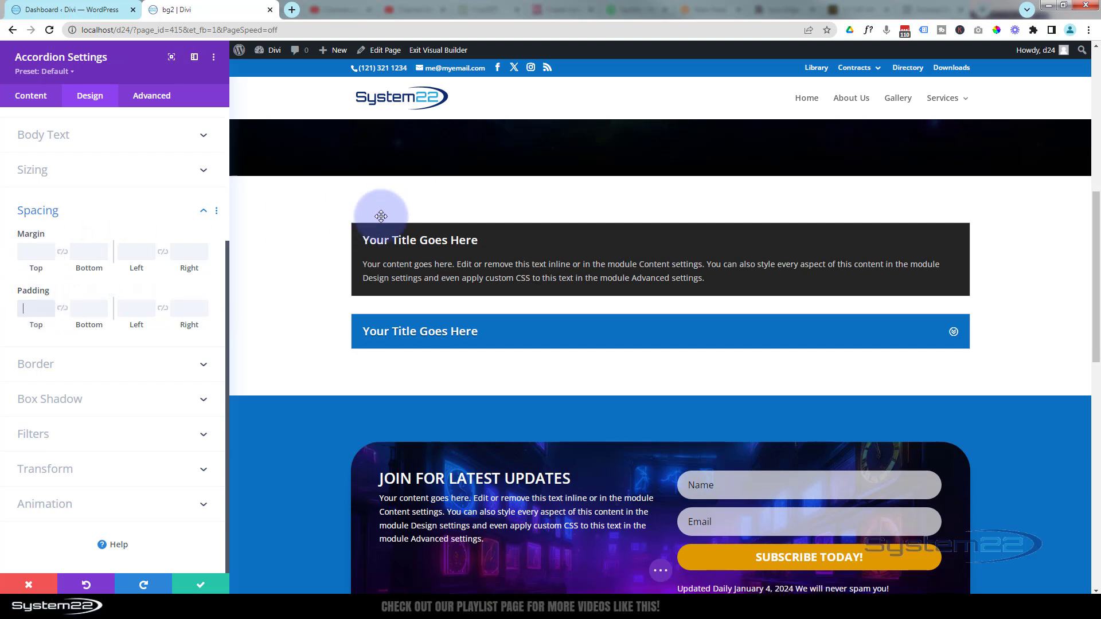
- Delete the accordion's -100px top margin so it sits below the header image
left_click(32, 251)
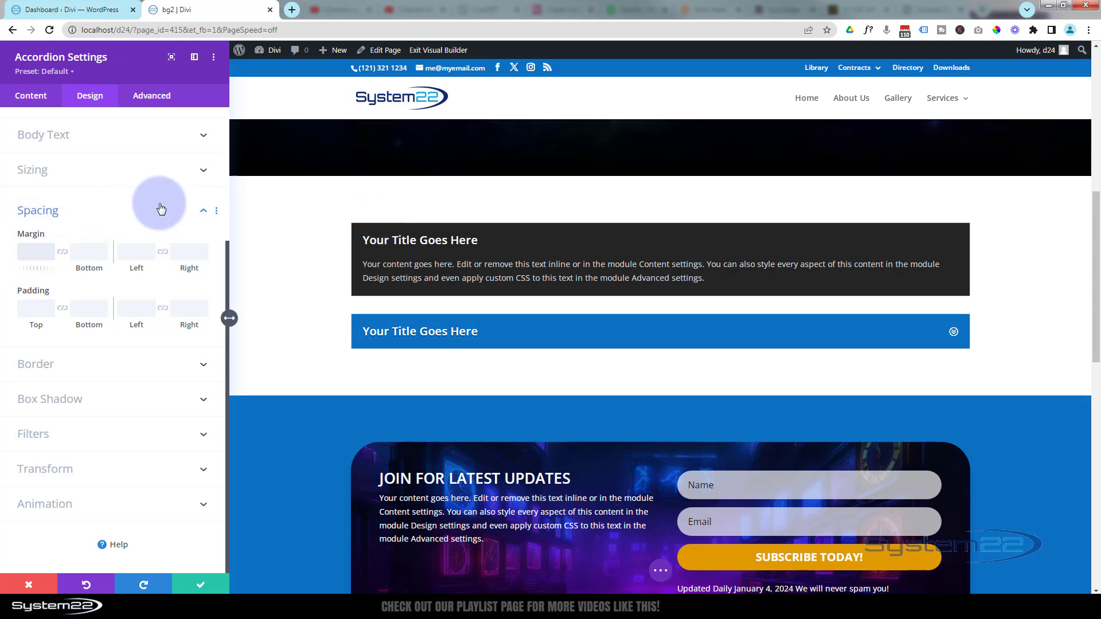
type("px")
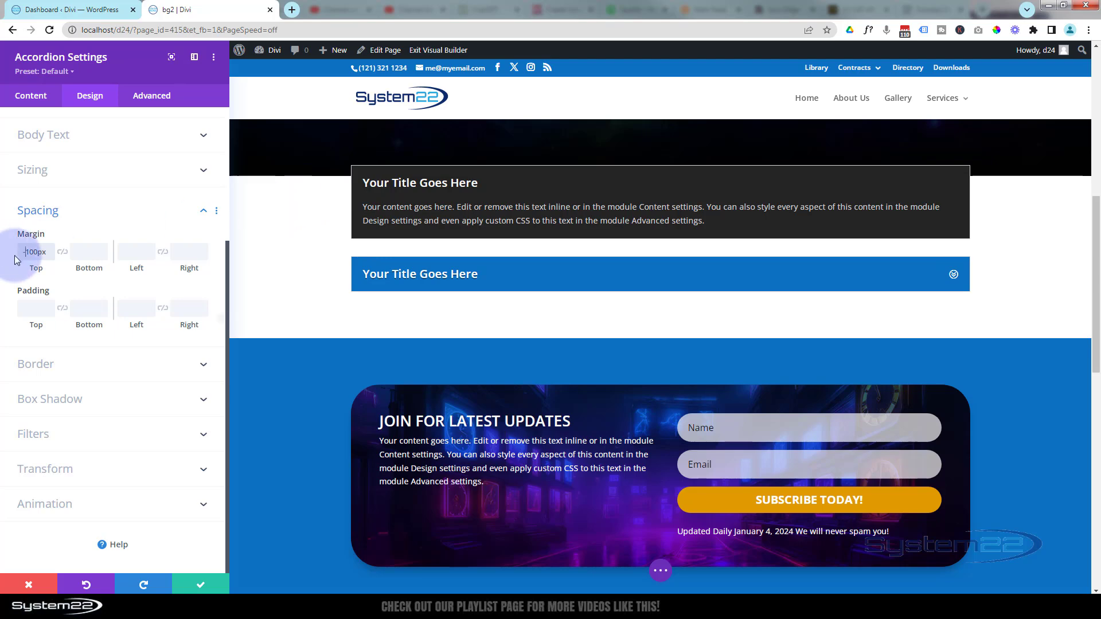
triple_click(41, 253)
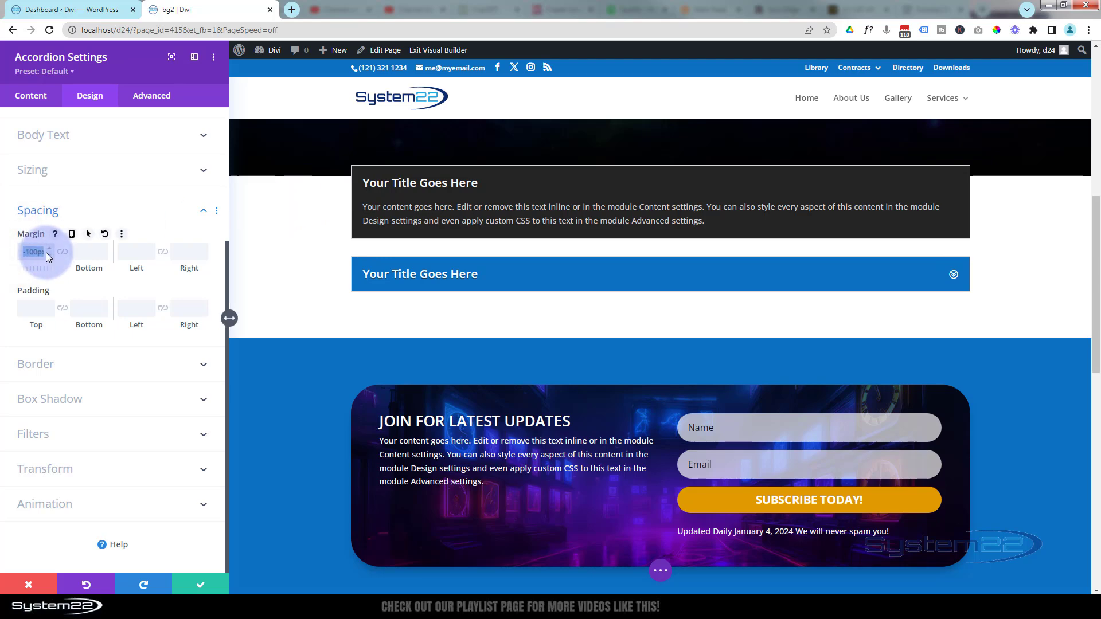
key("BackSpace")
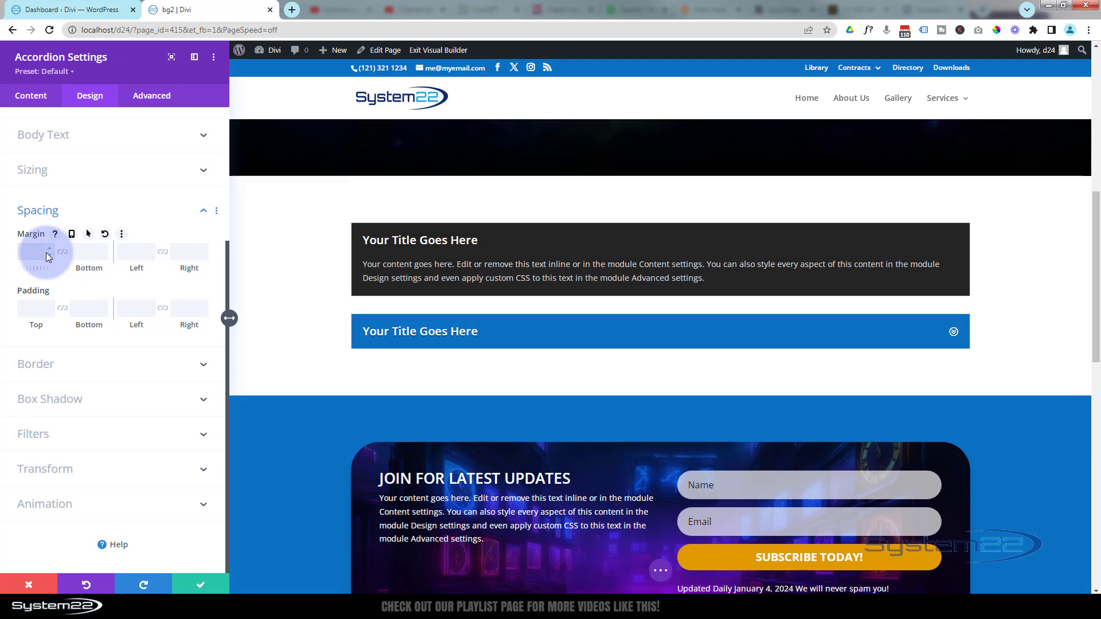
left_click(97, 359)
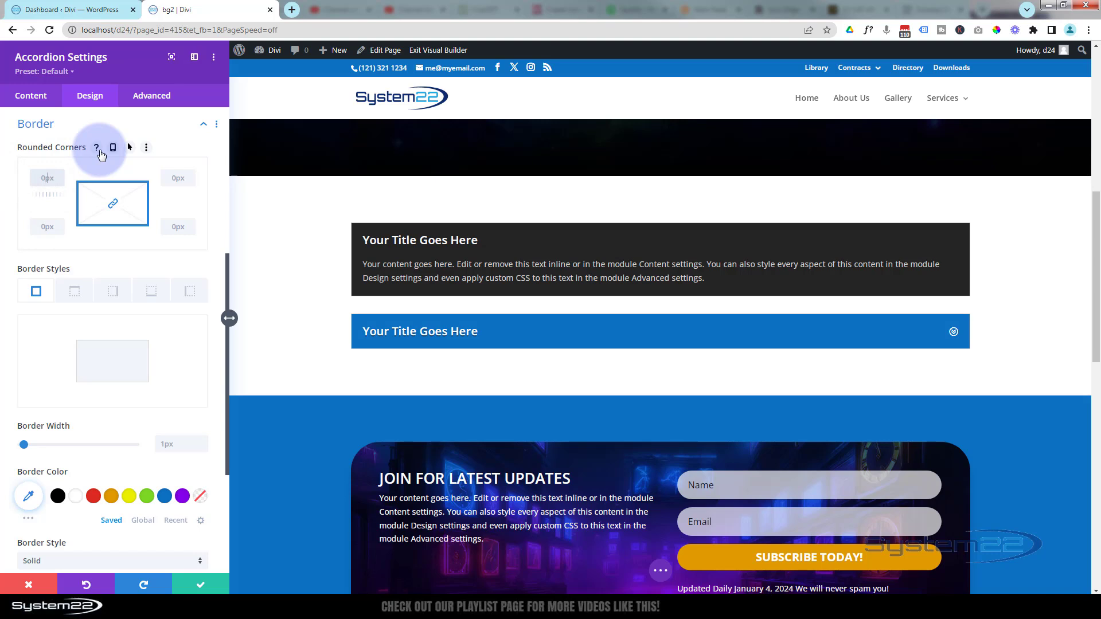
- Experiment with corner radius values, trying 50% and a separate 90px top-left corner
type("px")
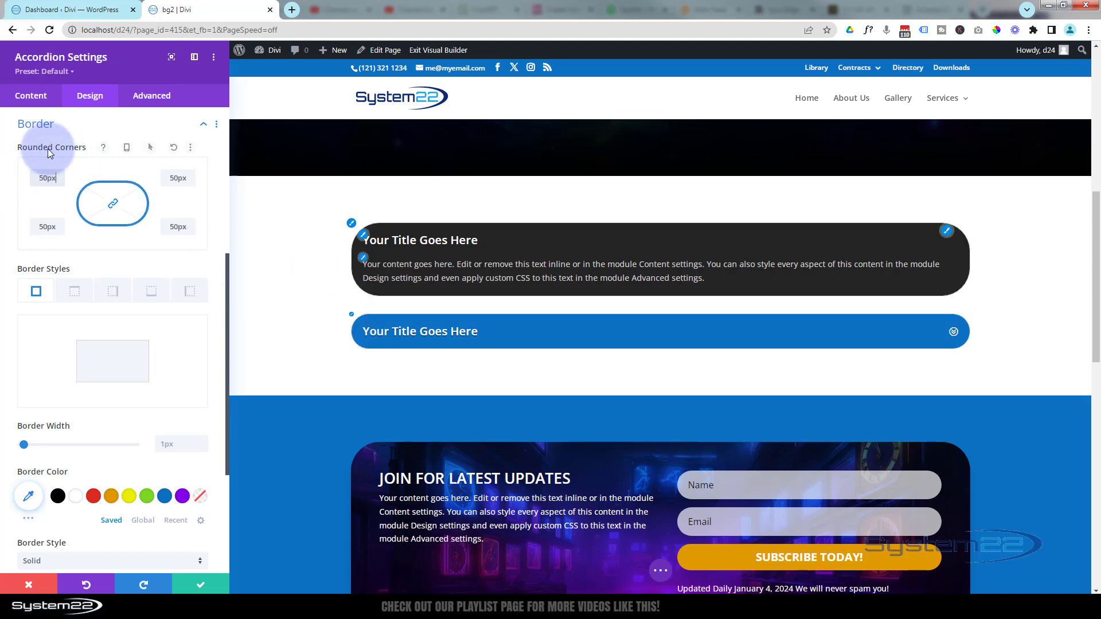
left_click_drag(48, 179, 56, 179)
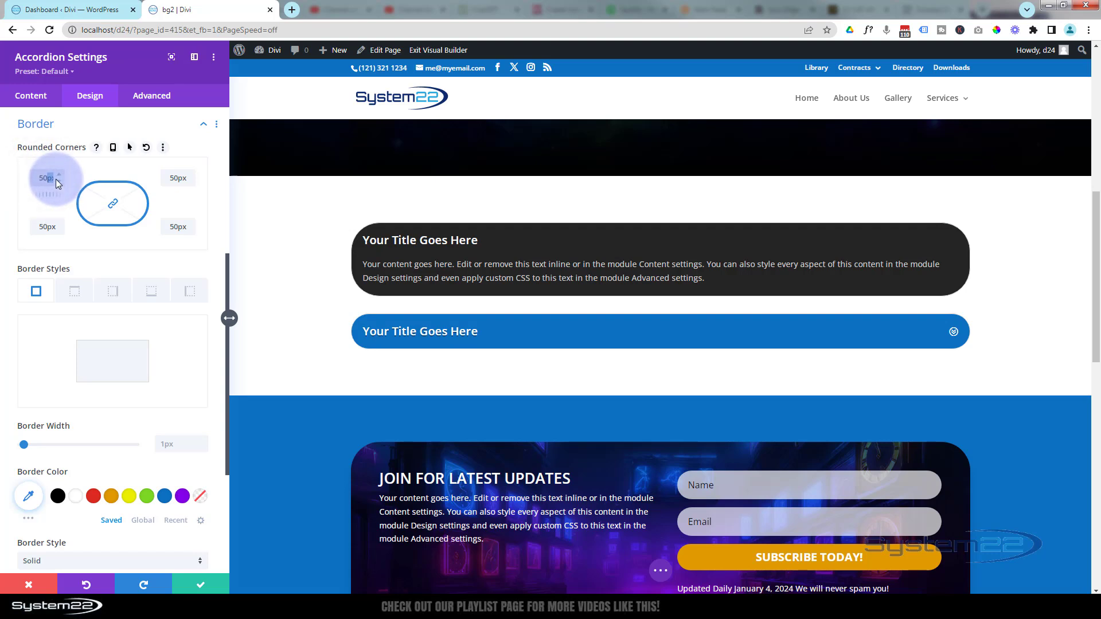
type("%")
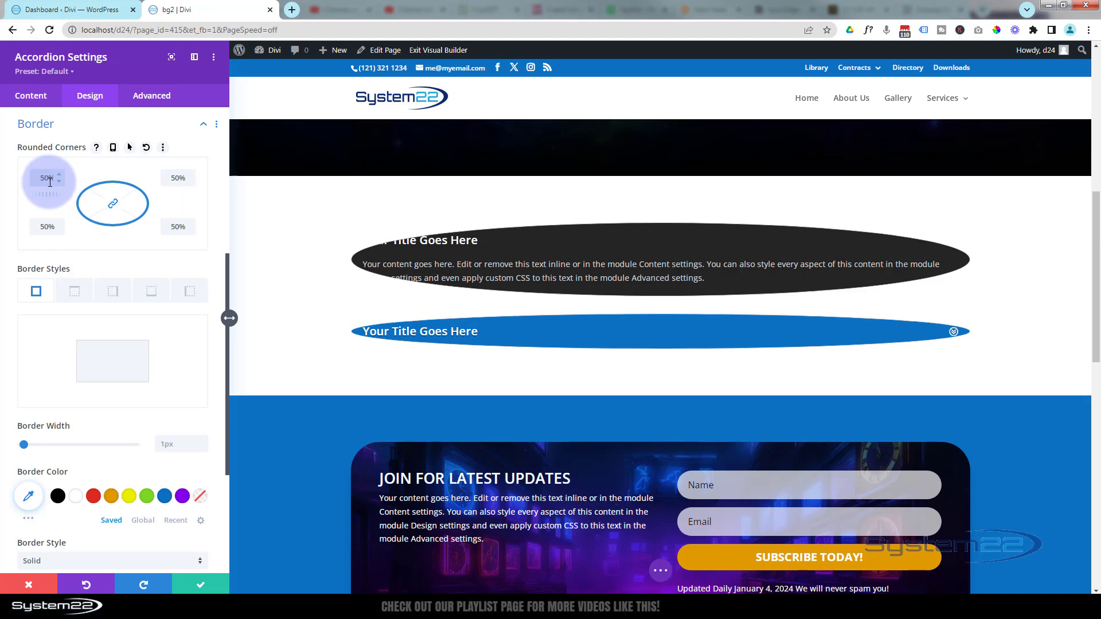
left_click_drag(41, 178, 68, 178)
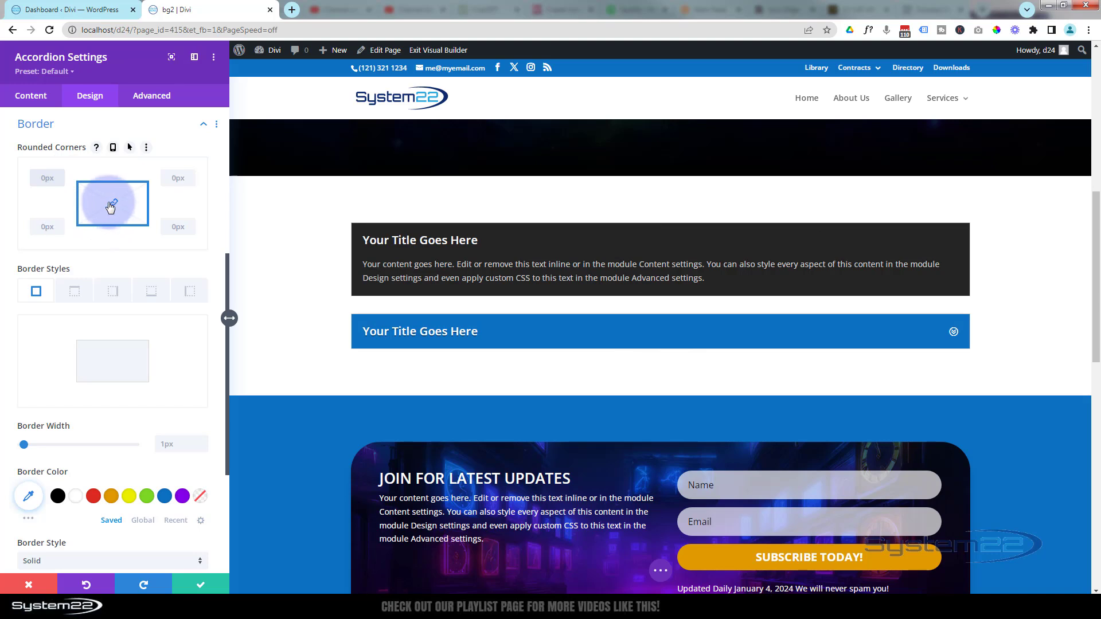
left_click(187, 225)
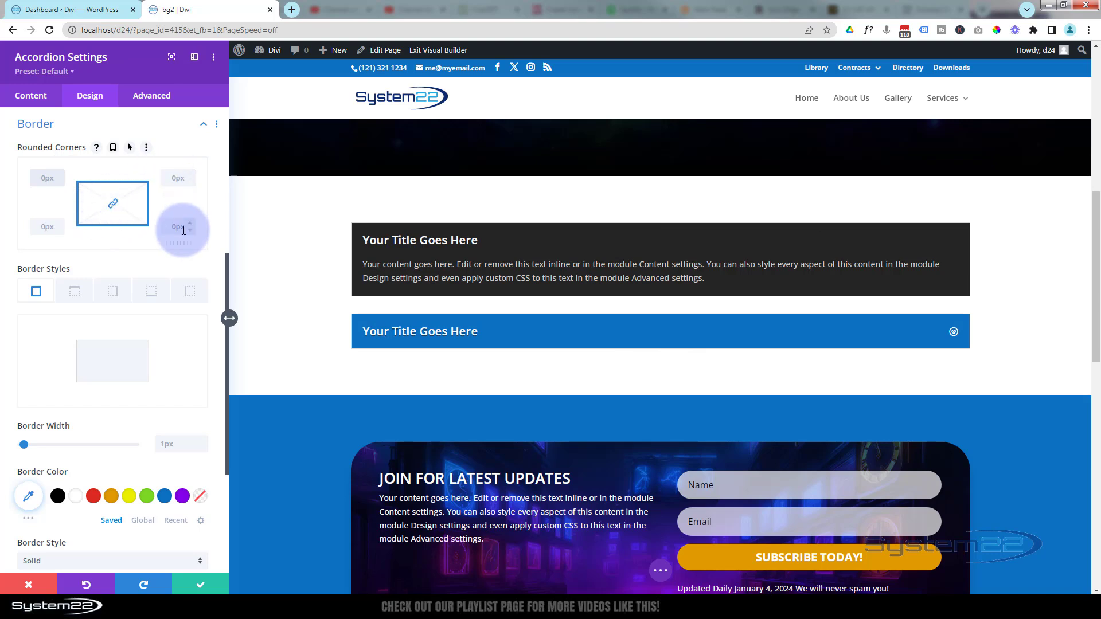
left_click(113, 203)
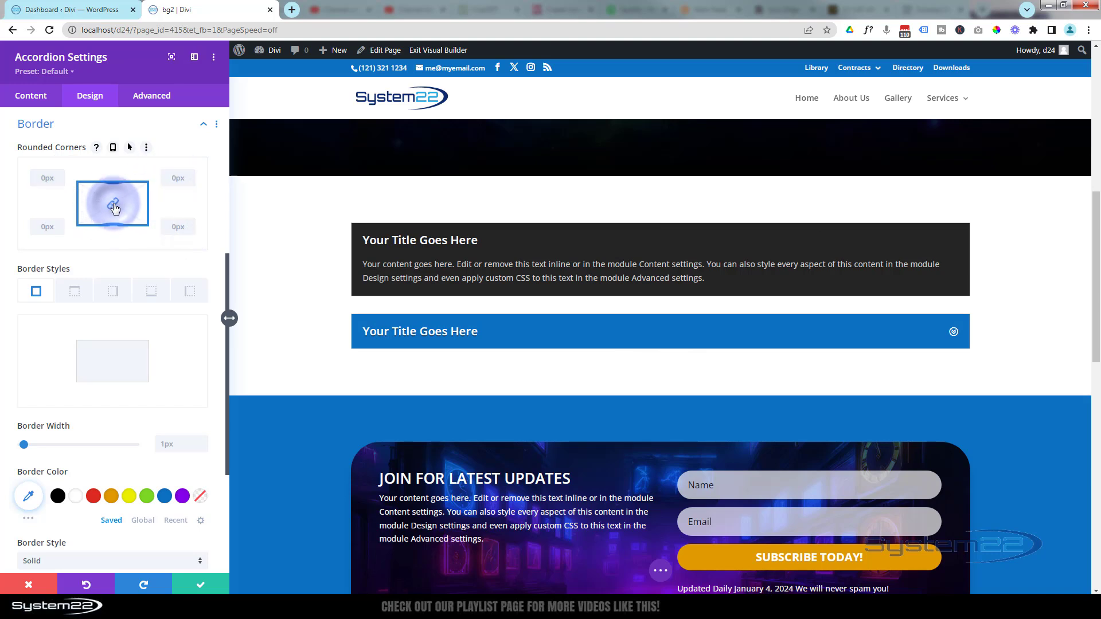
left_click(69, 191)
left_click(40, 176)
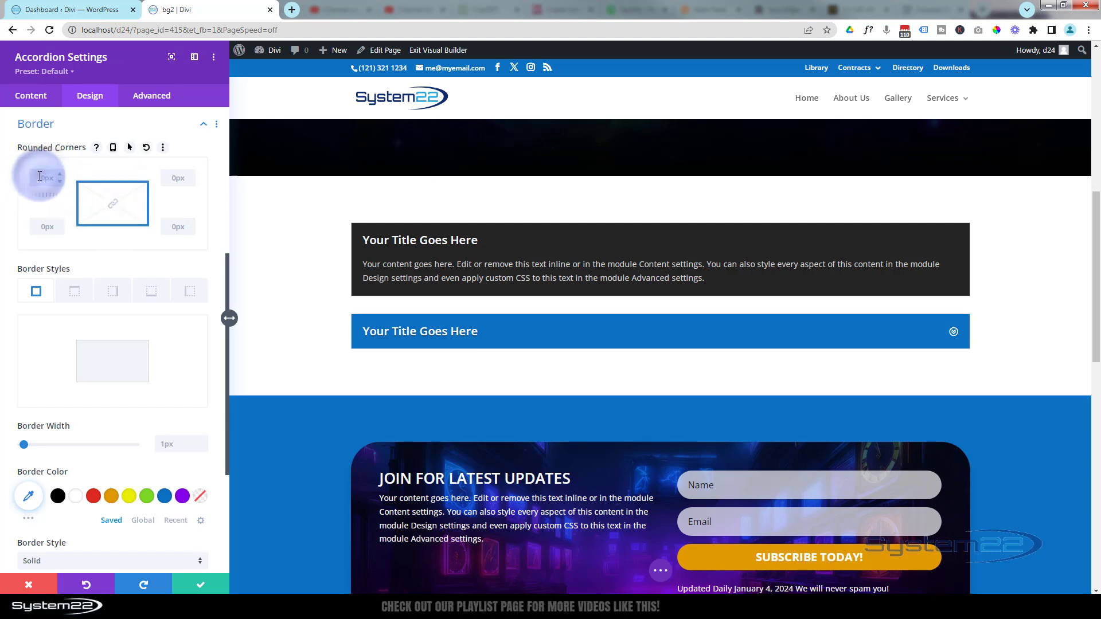
type("90")
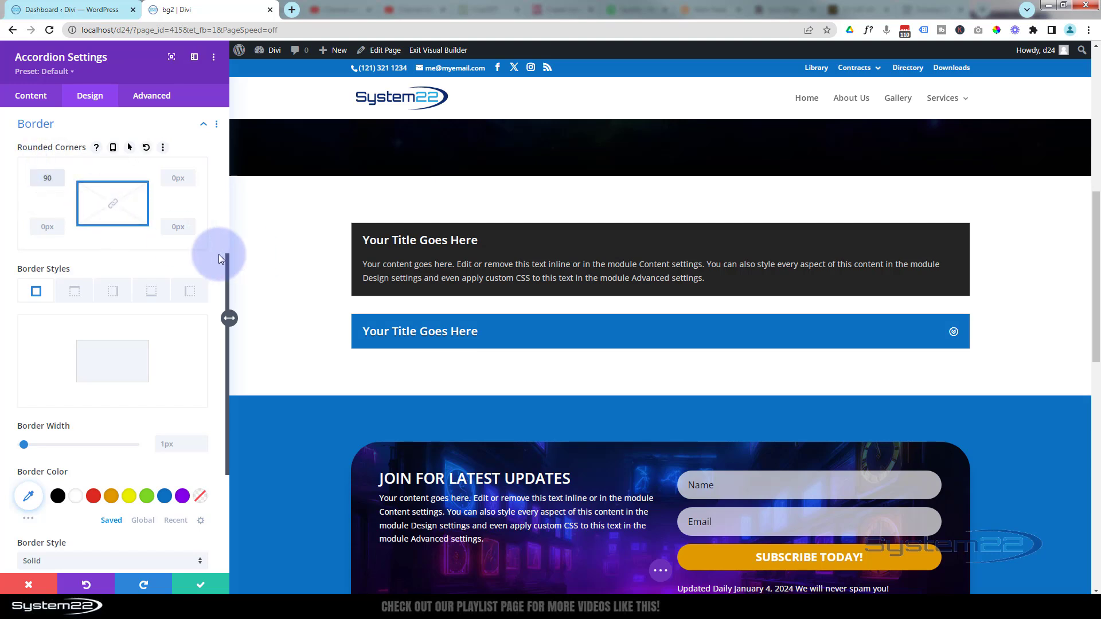
left_click(178, 227)
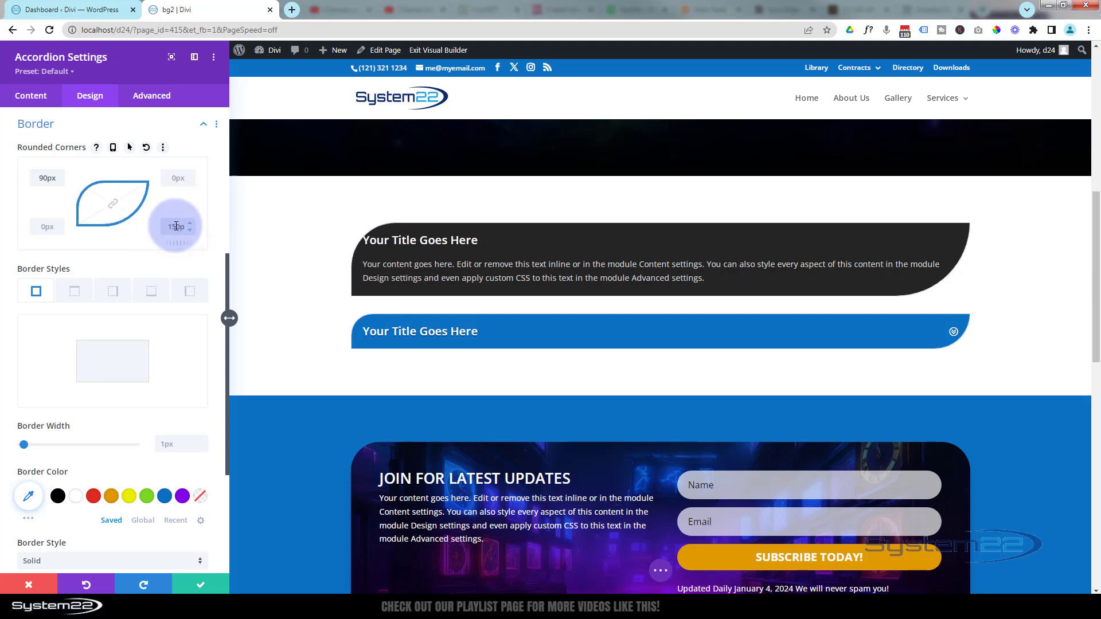
- Relink the corners and replace the 150px radius with 10px on all four
left_click(114, 204)
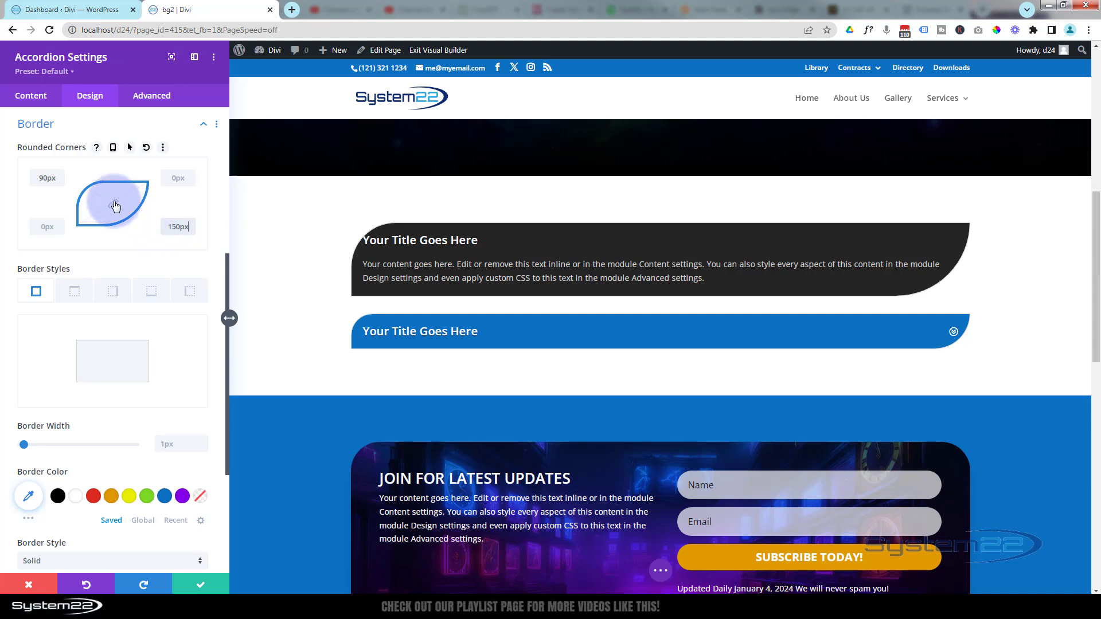
left_click(37, 176)
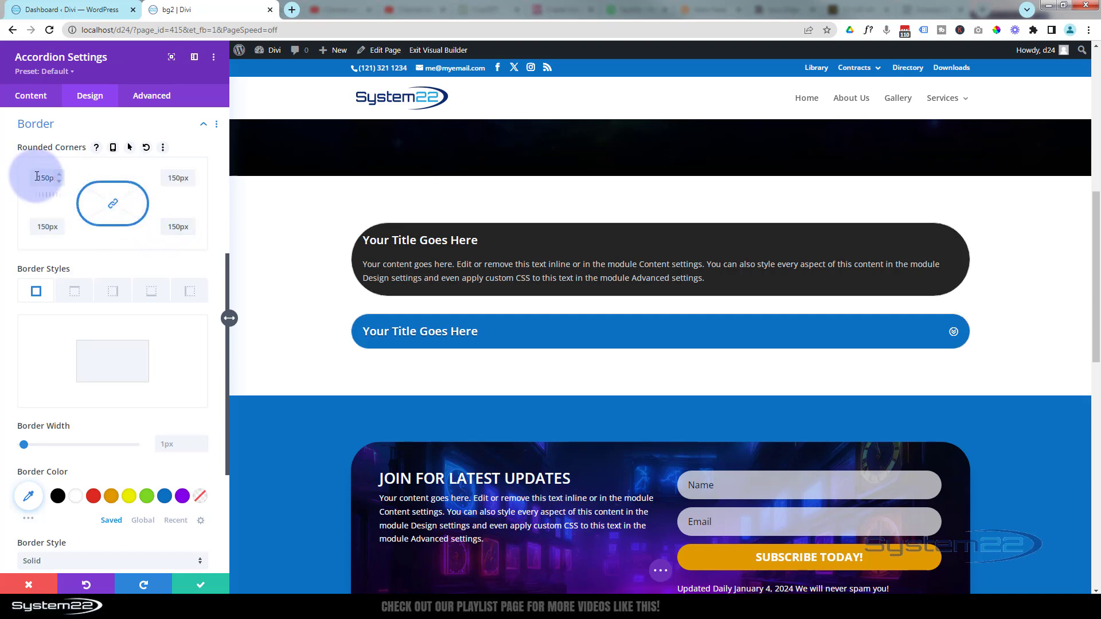
double_click(51, 177)
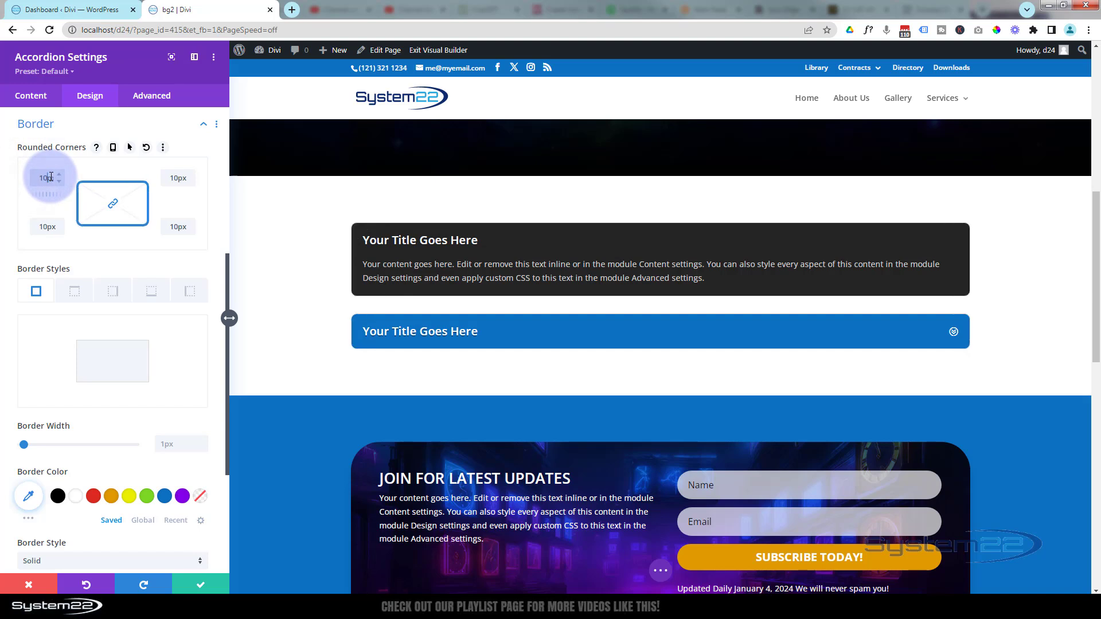
left_click(78, 226)
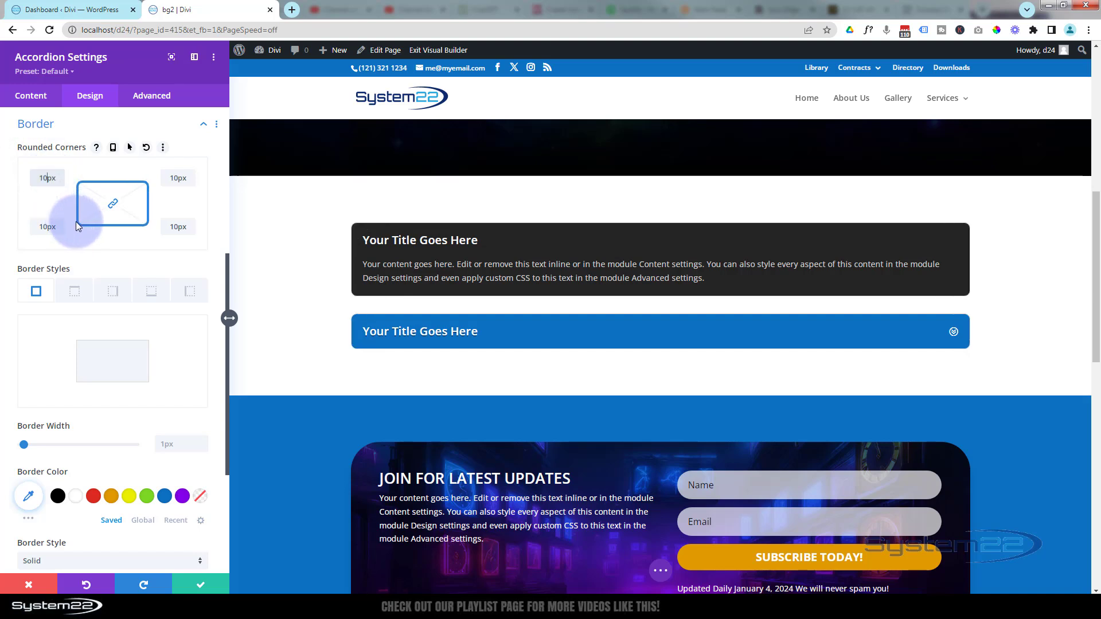
scroll(120, 273, "down", 2)
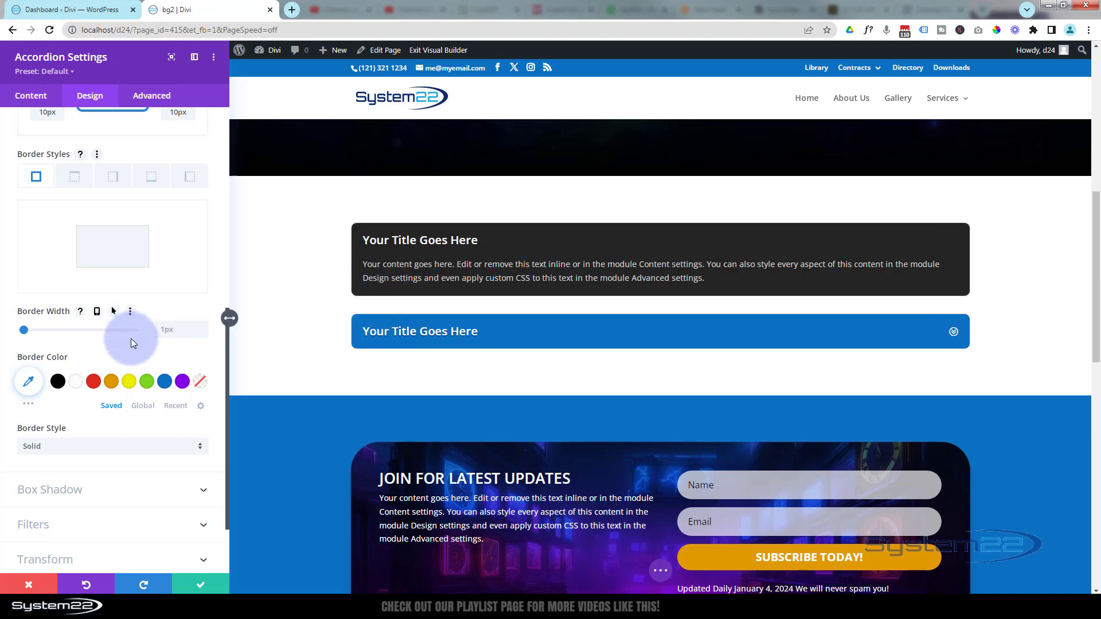
- Keep the accordion border style at Solid and show the Box Shadow presets
scroll(130, 338, "down", 2)
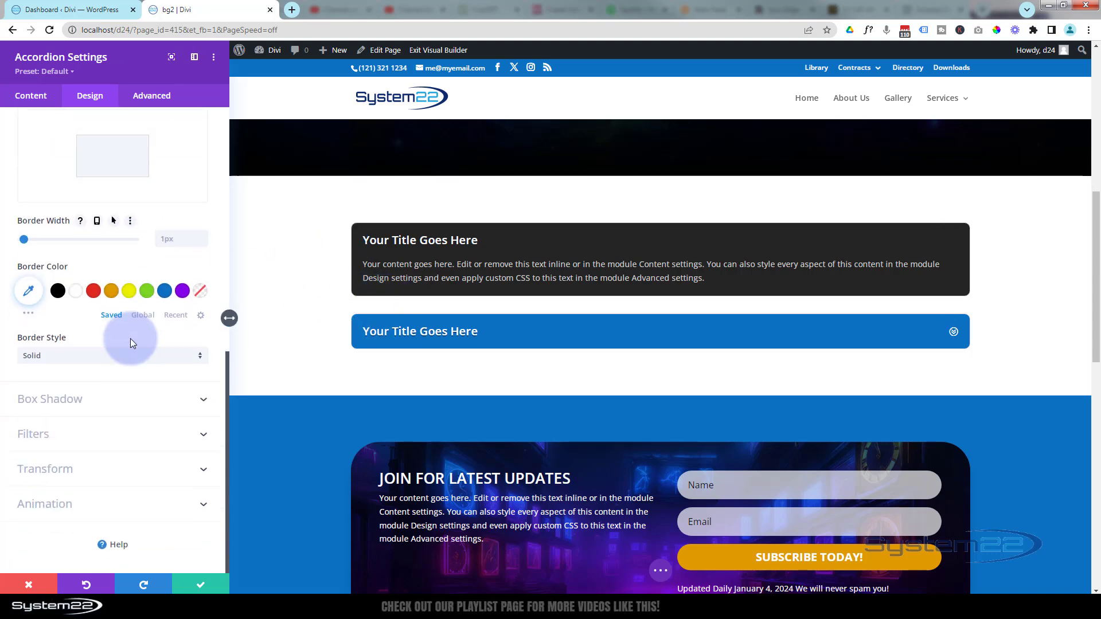
left_click(91, 357)
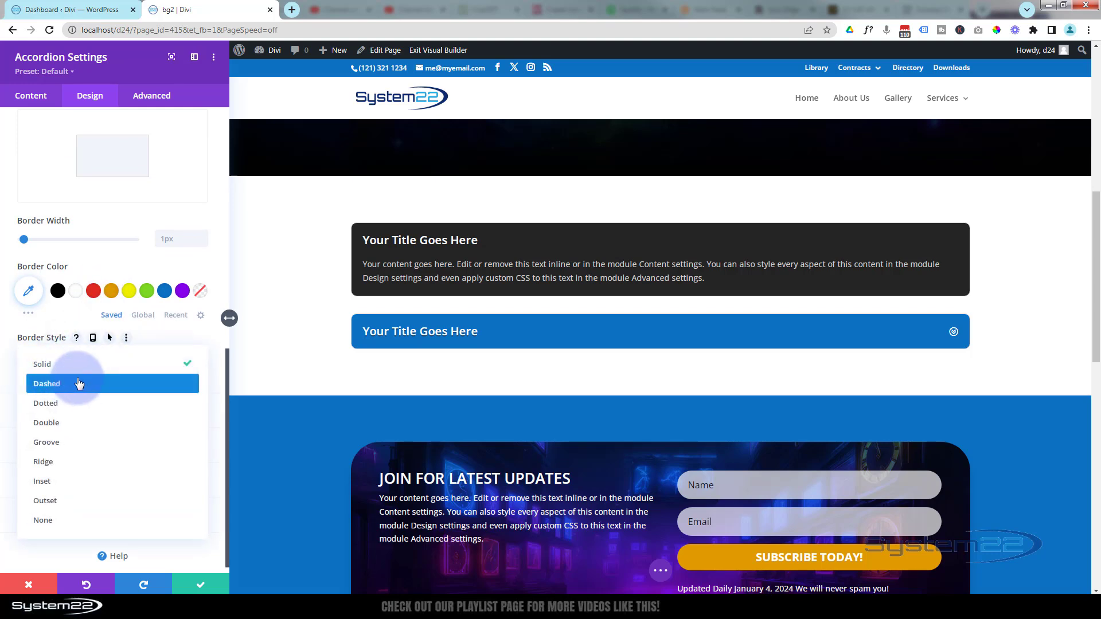
left_click(11, 332)
left_click(133, 405)
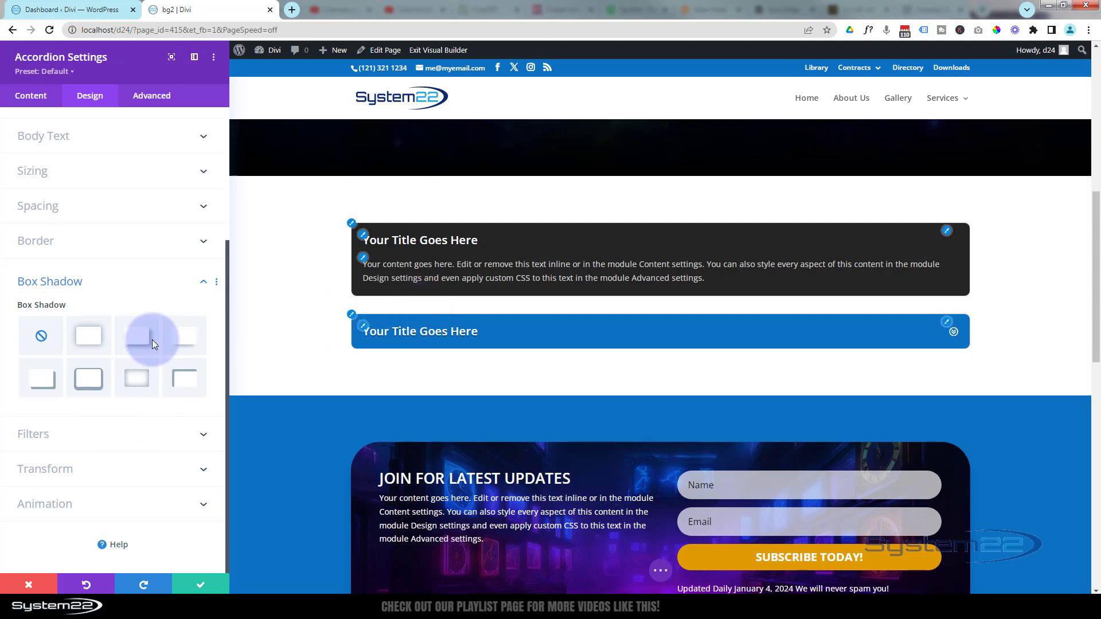
- Apply the inner-shadow preset with 0px offsets and 18px blur to the accordion items
left_click(180, 344)
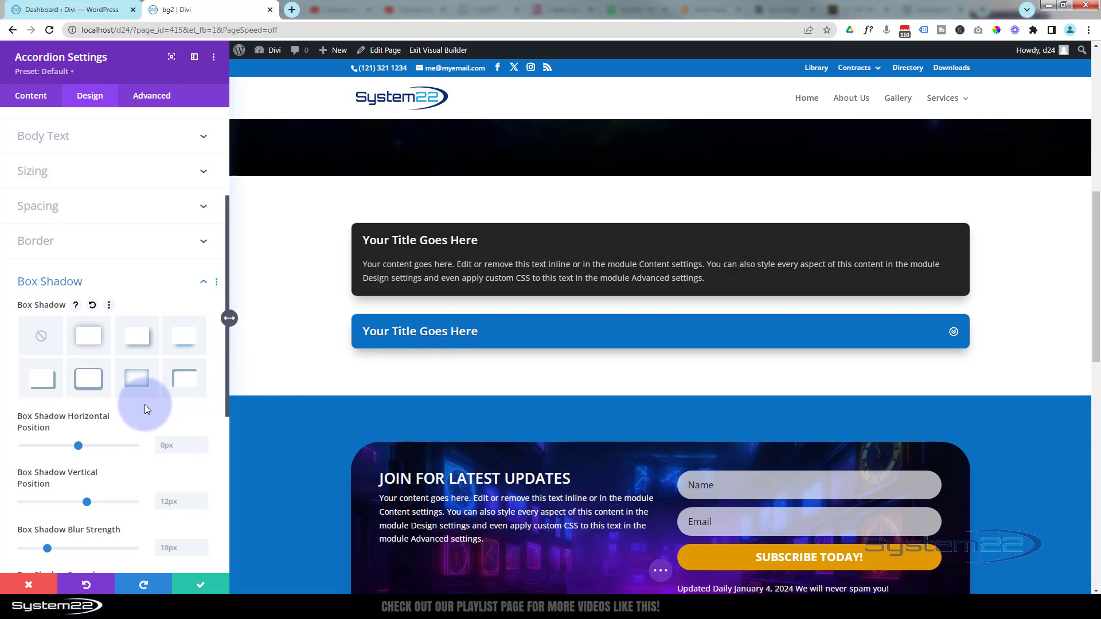
left_click(139, 383)
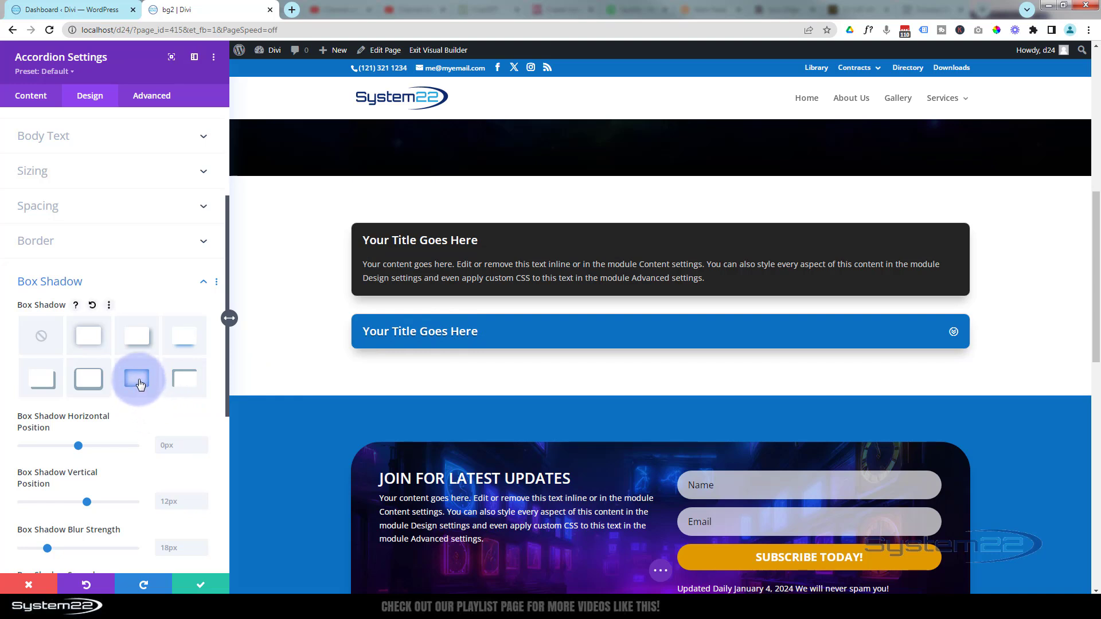
left_click(139, 383)
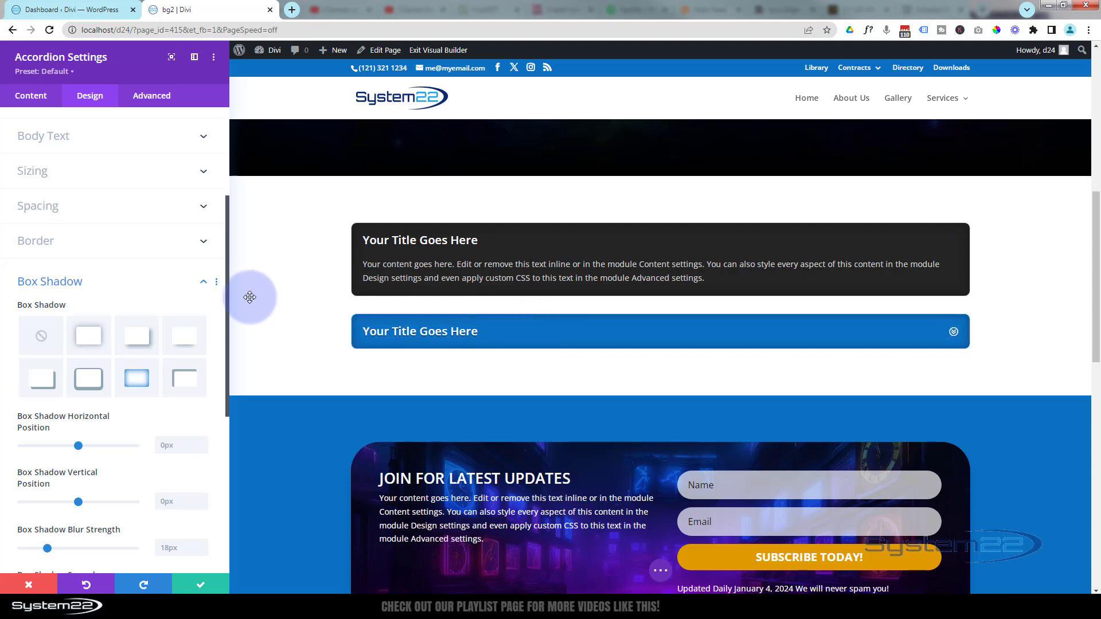
scroll(139, 307, "down", 5)
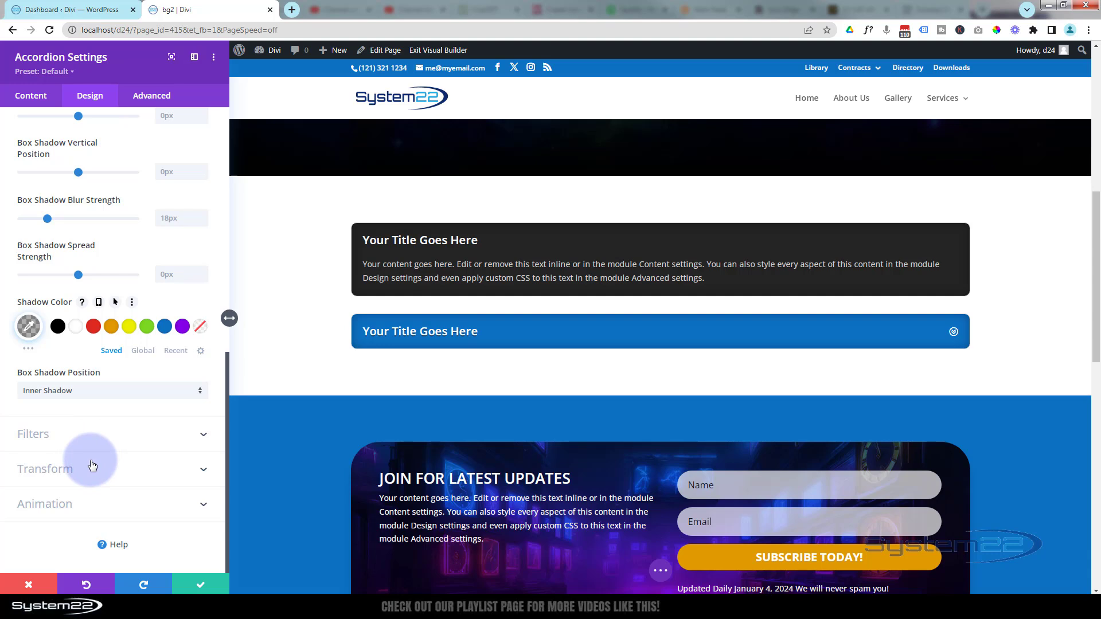
left_click(31, 98)
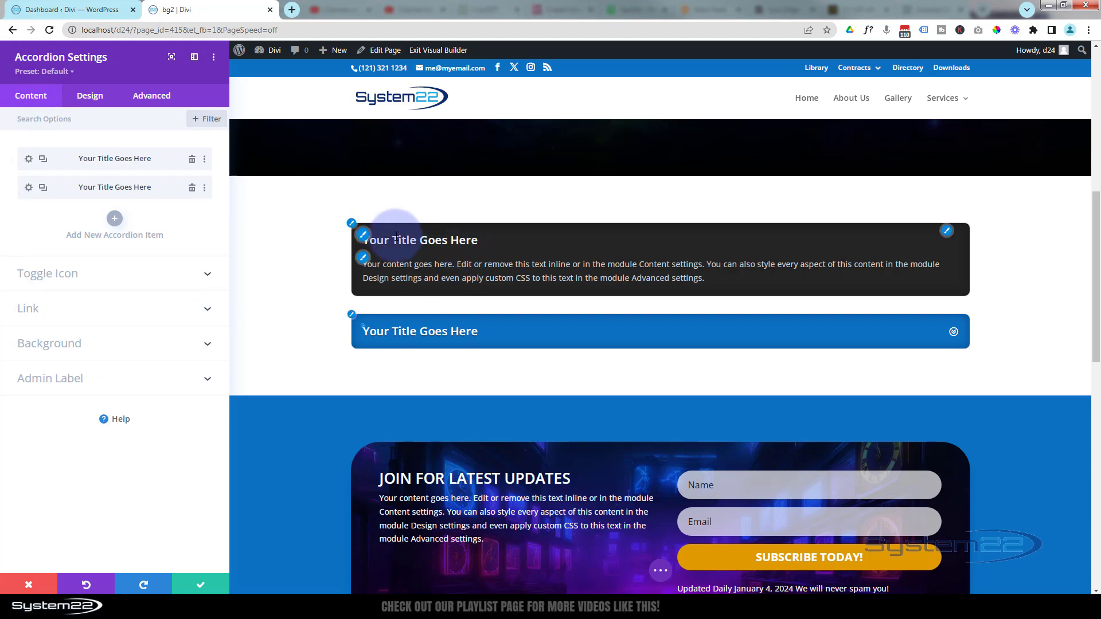
- Title the first item 'Frequantly Asked Questions?' with body 'You can find the answers to most questions right here'
left_click(470, 238)
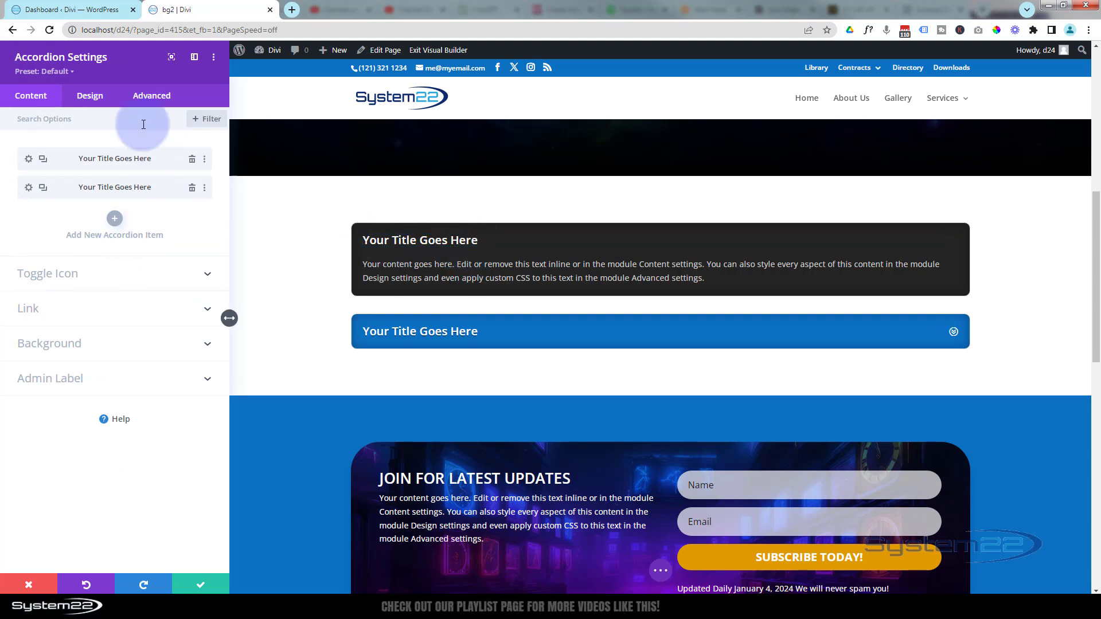
left_click(29, 159)
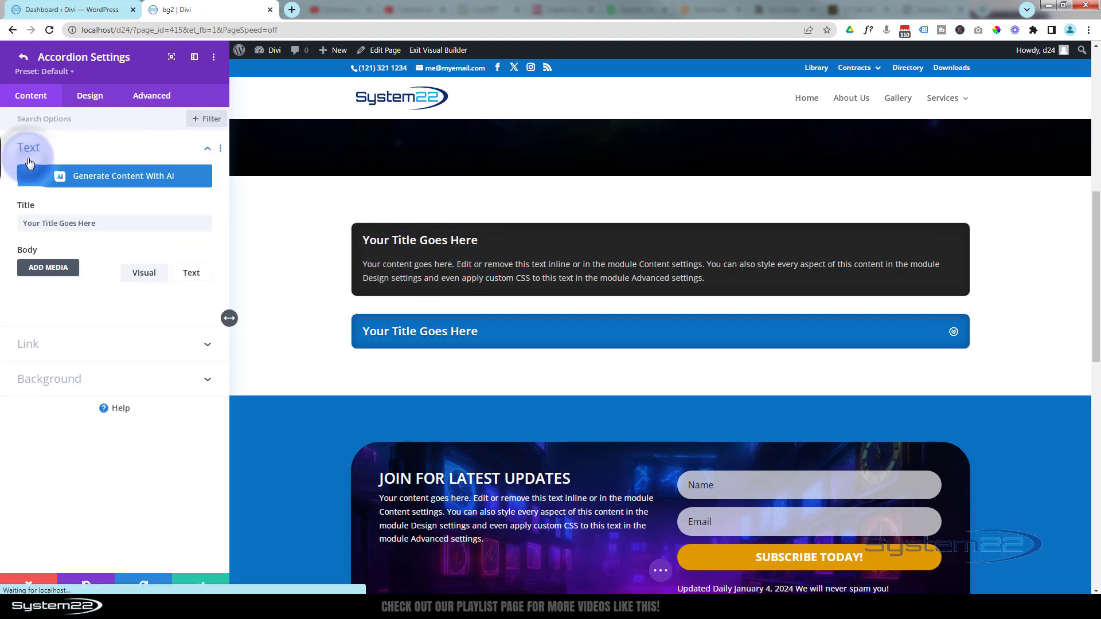
left_click(92, 224)
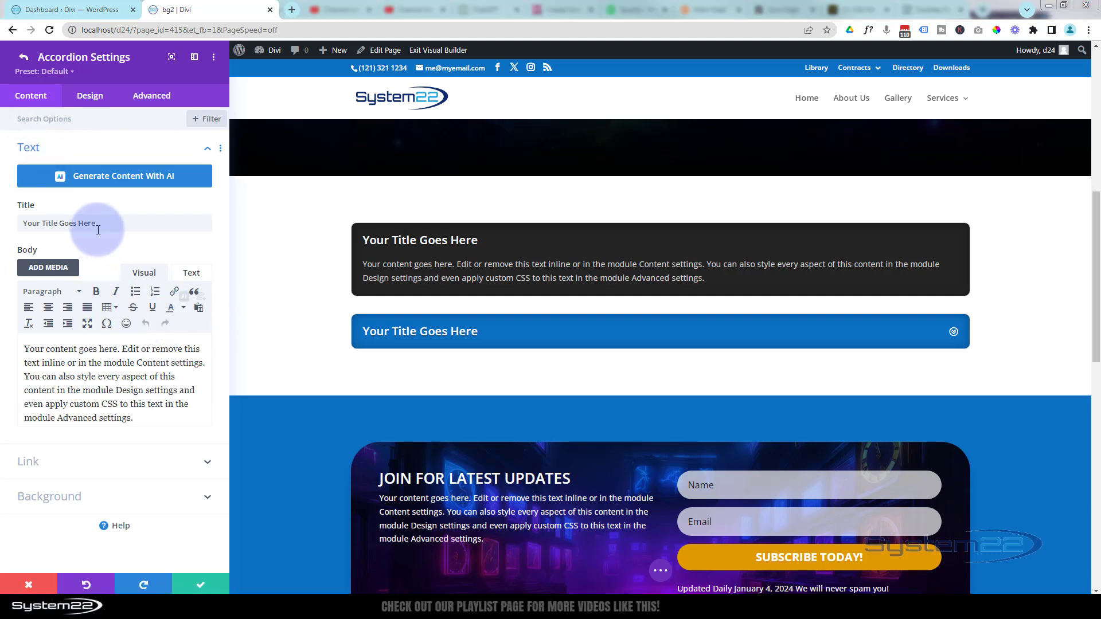
key("ctrl+a")
type("Frequantly Asked Questions?")
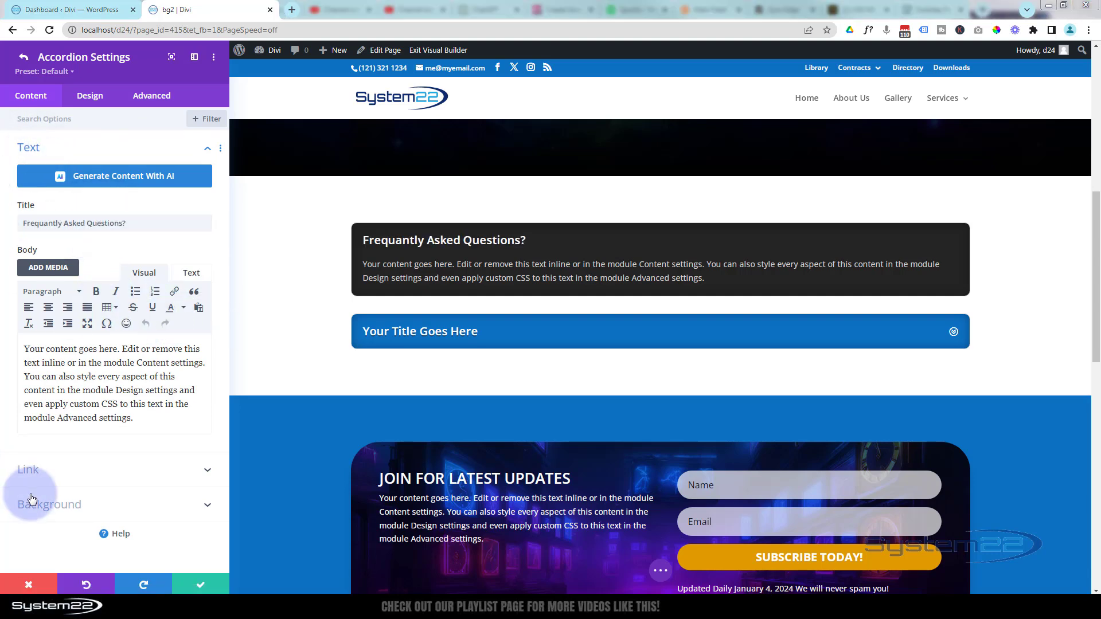
left_click_drag(138, 418, 6, 345)
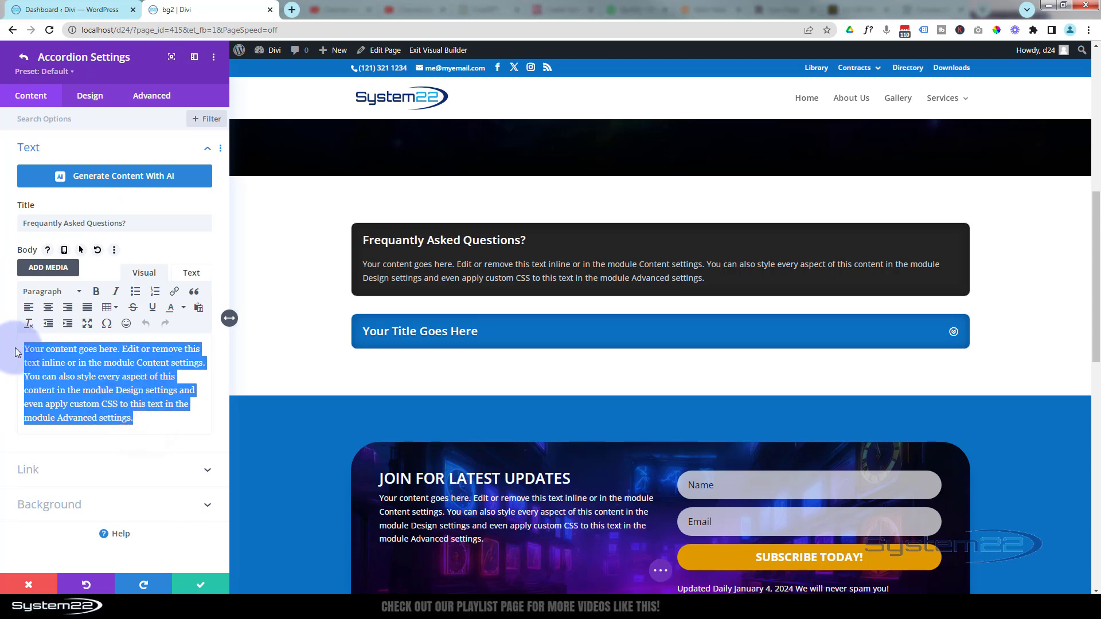
type("You can find the answers to most questions right here")
left_click(195, 582)
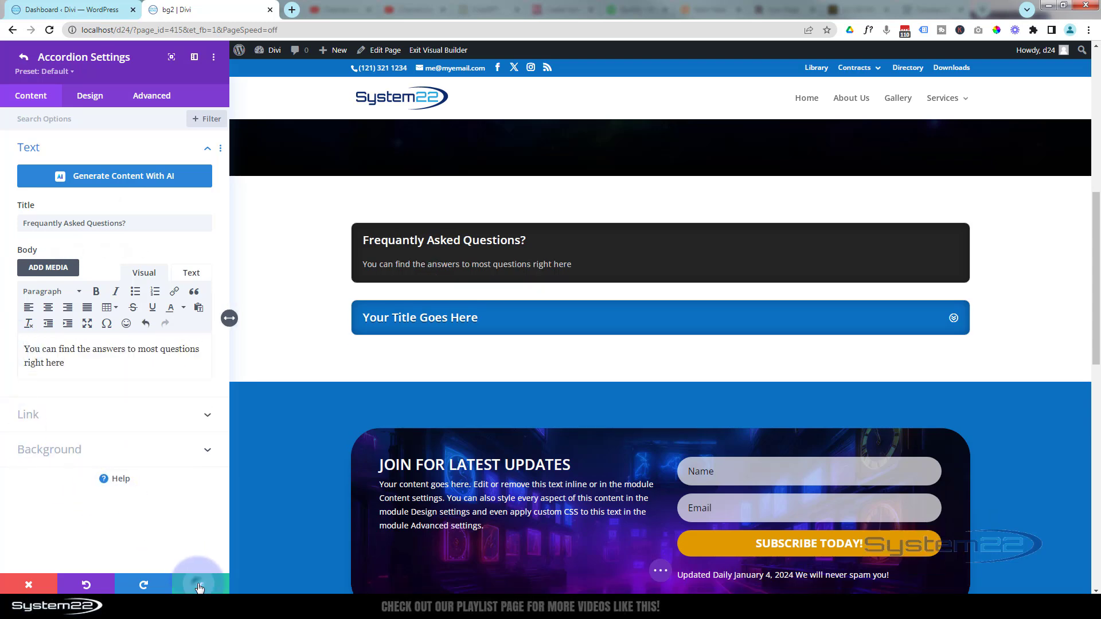
- Retitle the second item 'Why is responsive design important?', paste its answer, and preview the toggle
left_click(28, 188)
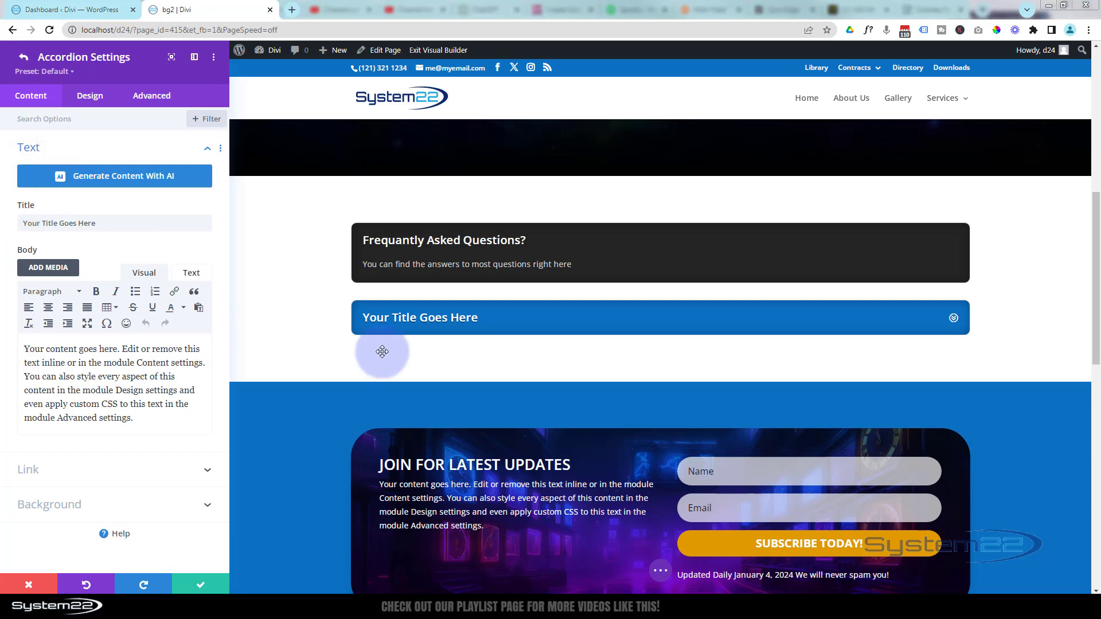
left_click_drag(98, 223, 16, 225)
type("Why is responsive design important?")
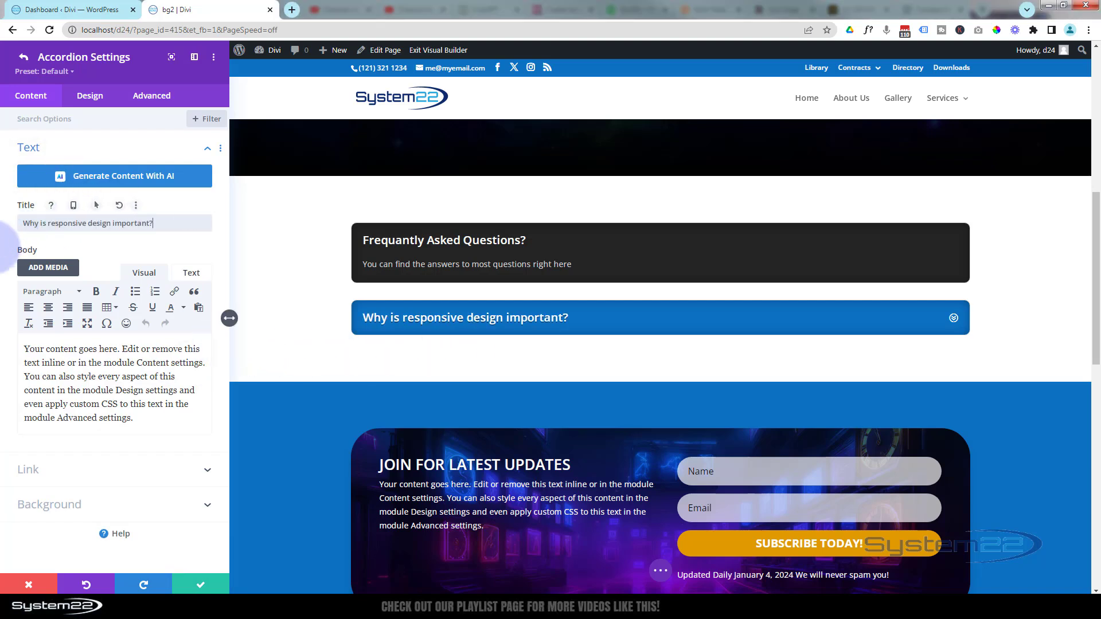
left_click_drag(138, 418, 9, 344)
type("Responsive design ensures that websites adapt and function seamlessly across various devices and screen sizes. This is crucial for providing a positive user experience and improving a site's accessibility.")
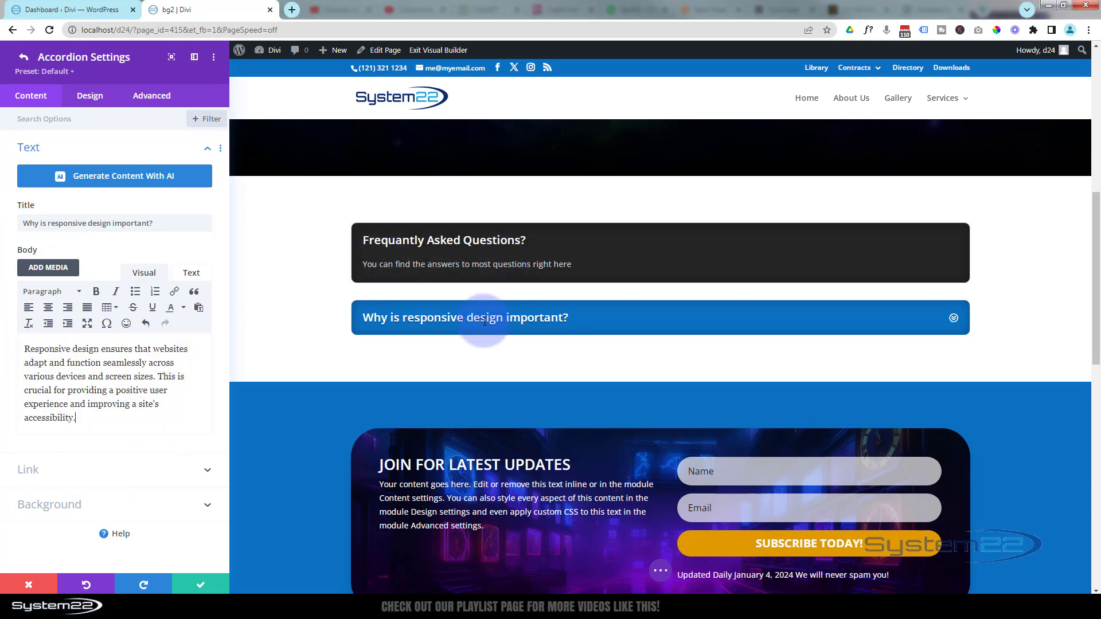
left_click(953, 320)
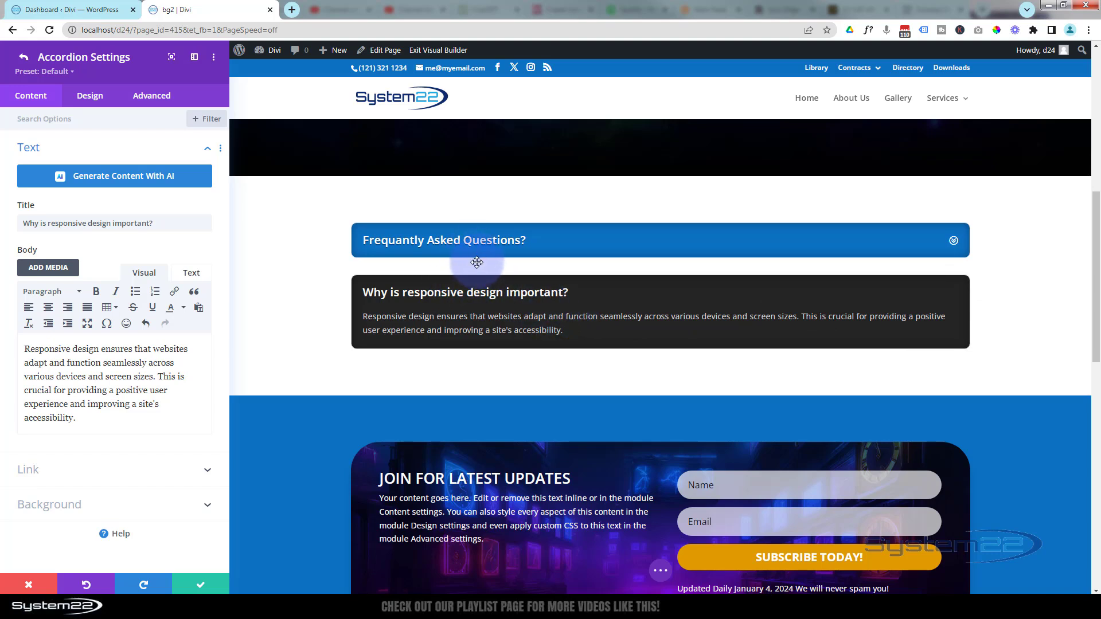
left_click(208, 587)
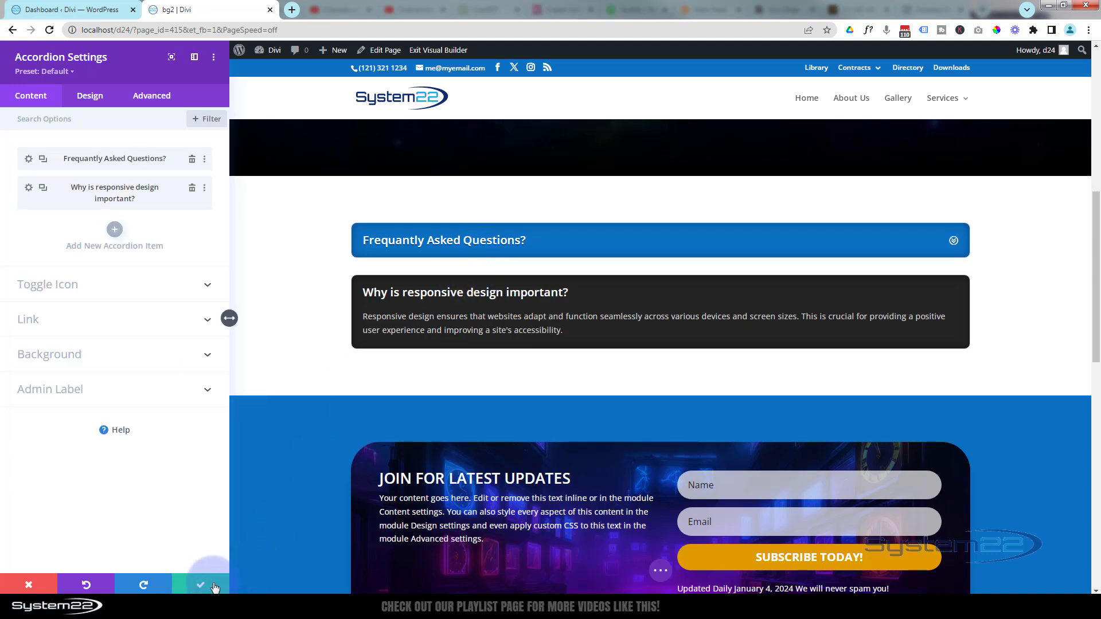
- Enable a custom gutter width on the FAQ row and settle on 1 after trying 2 and 4
left_click(207, 588)
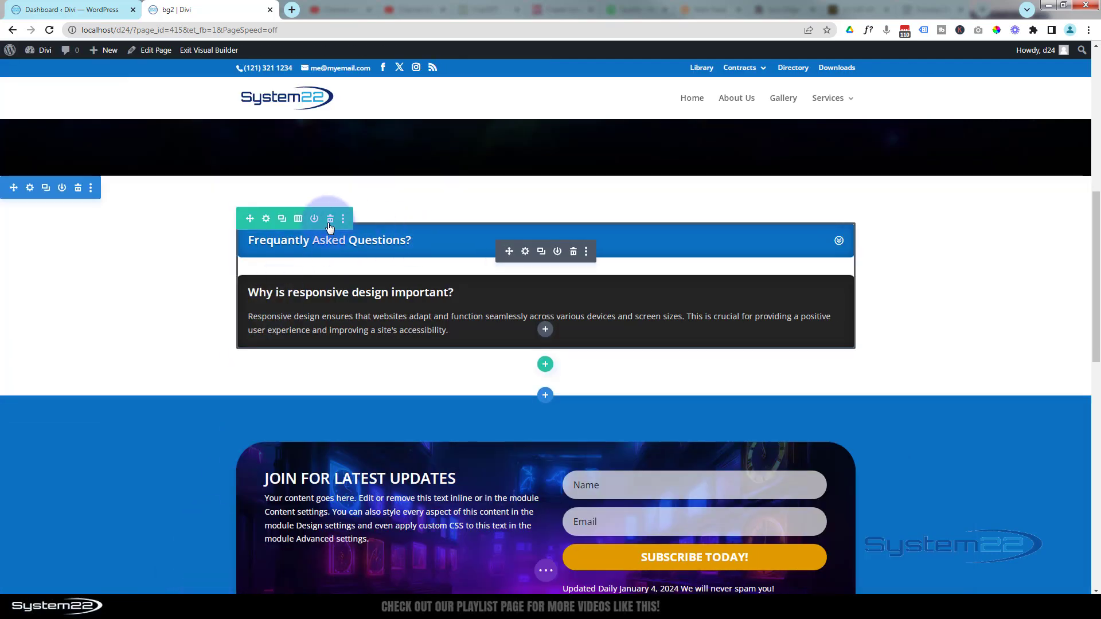
left_click(266, 219)
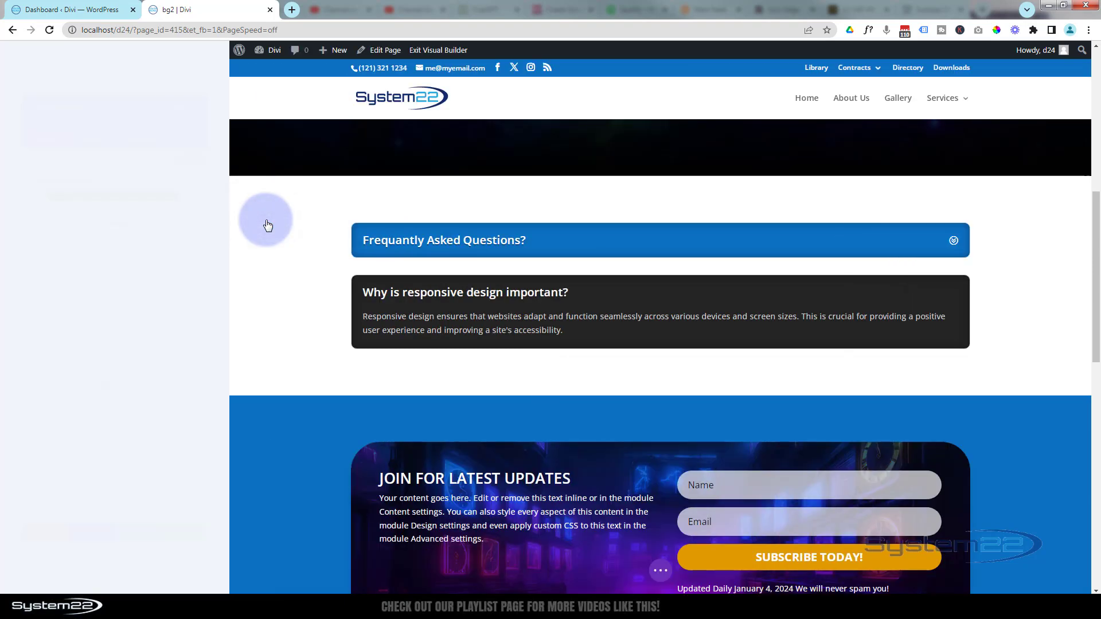
left_click(87, 97)
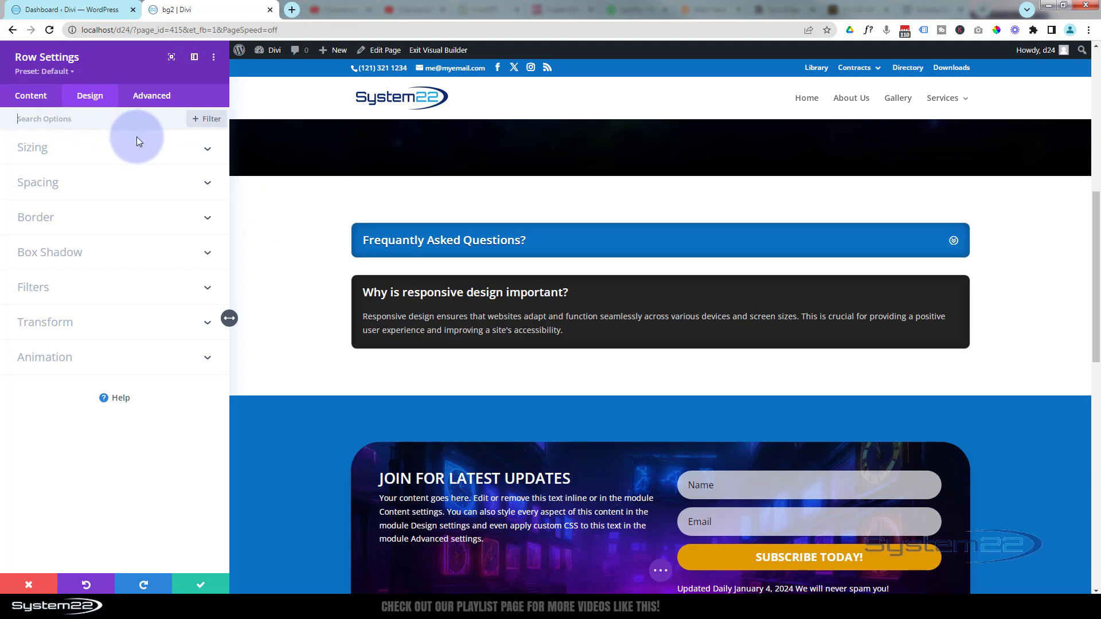
left_click(105, 156)
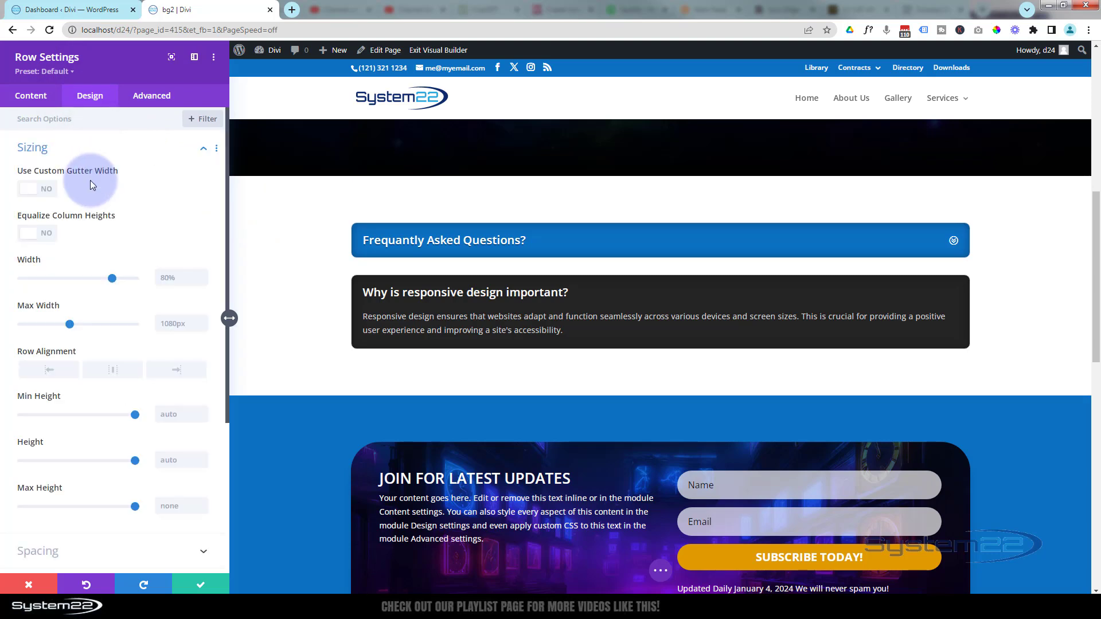
left_click(33, 195)
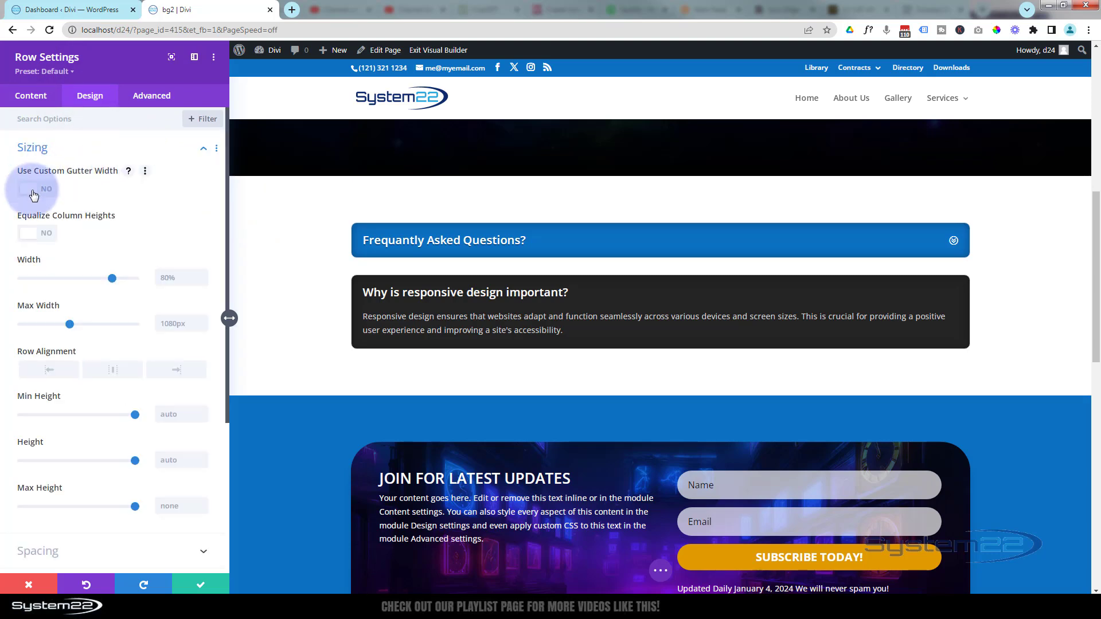
left_click(35, 194)
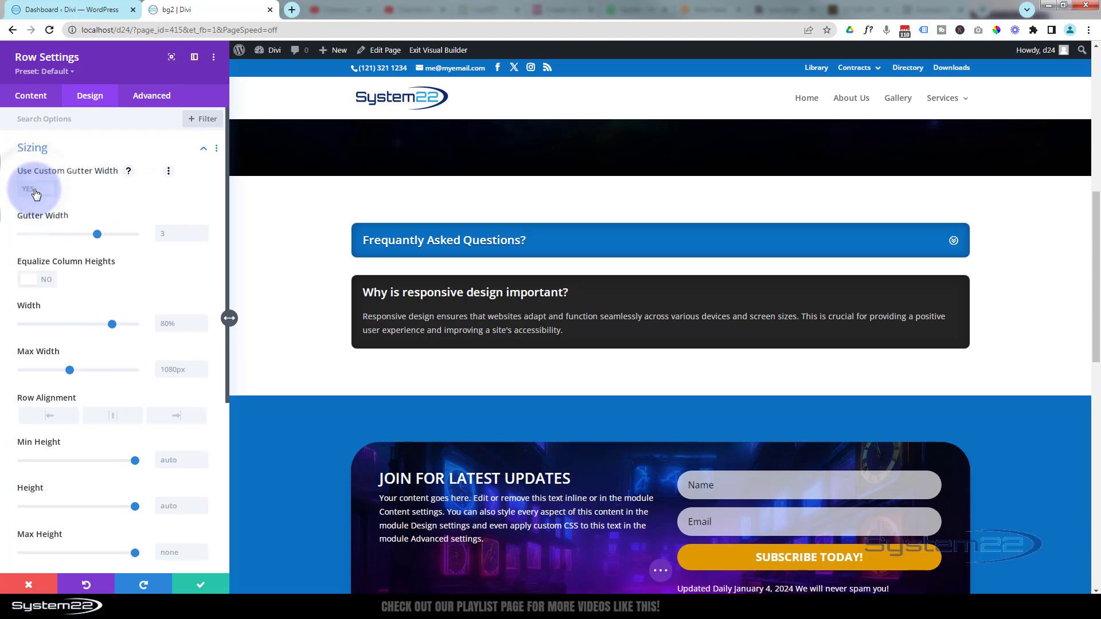
left_click_drag(97, 234, 23, 235)
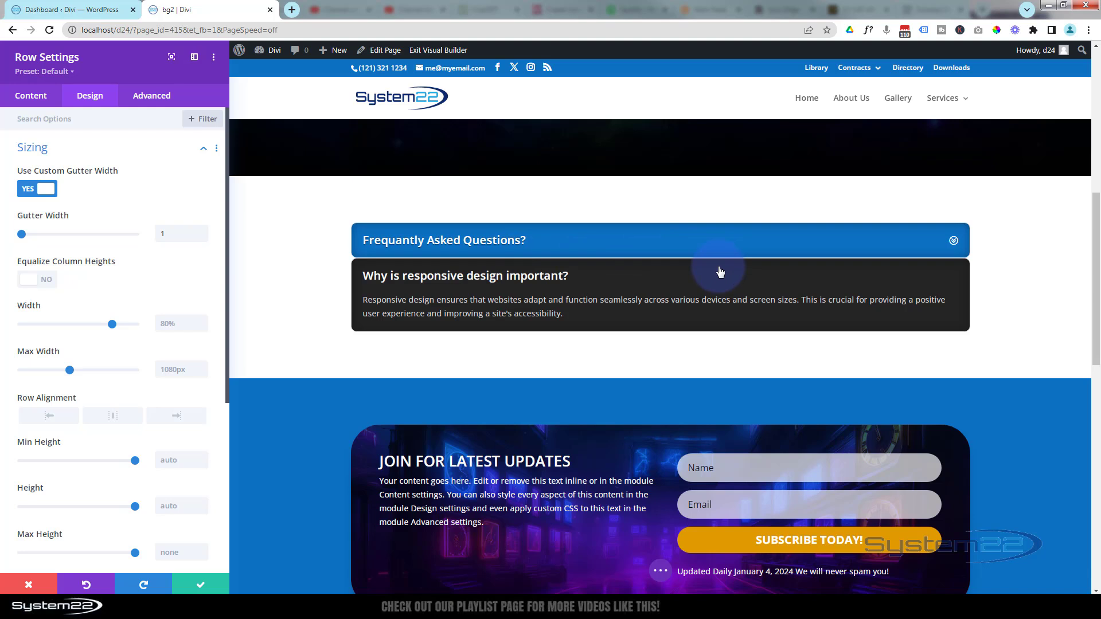
left_click(41, 234)
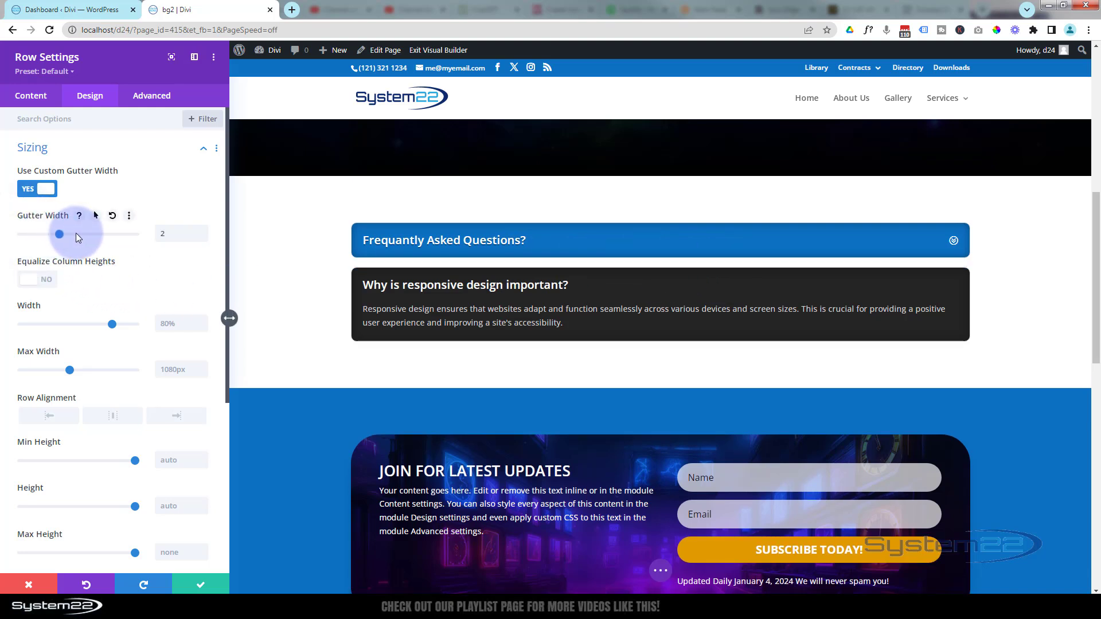
left_click_drag(59, 234, 143, 234)
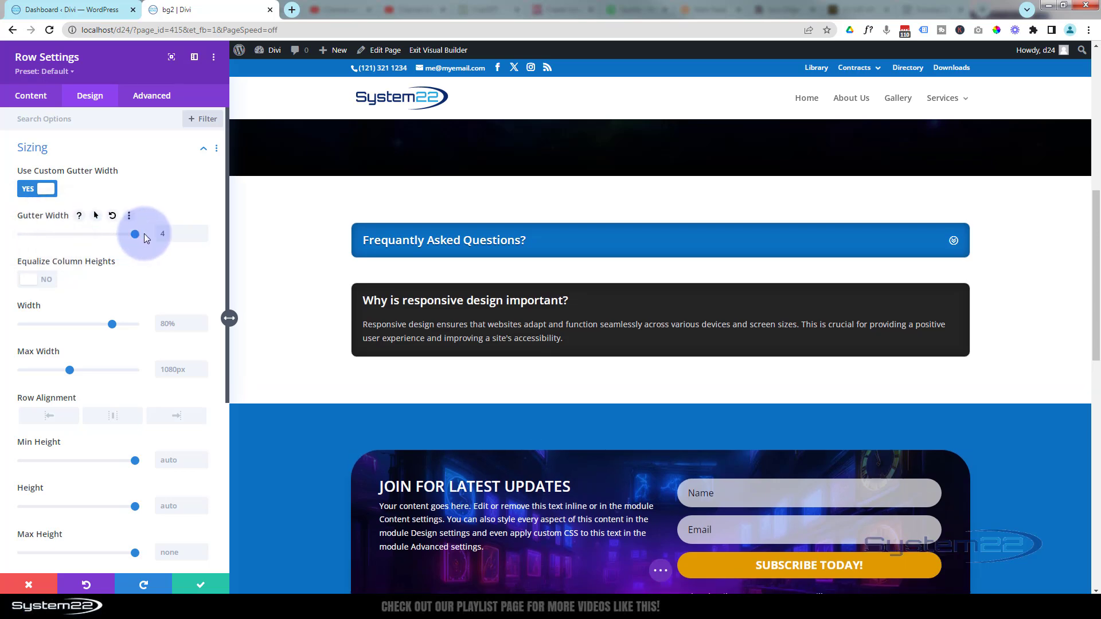
left_click_drag(40, 235, 9, 237)
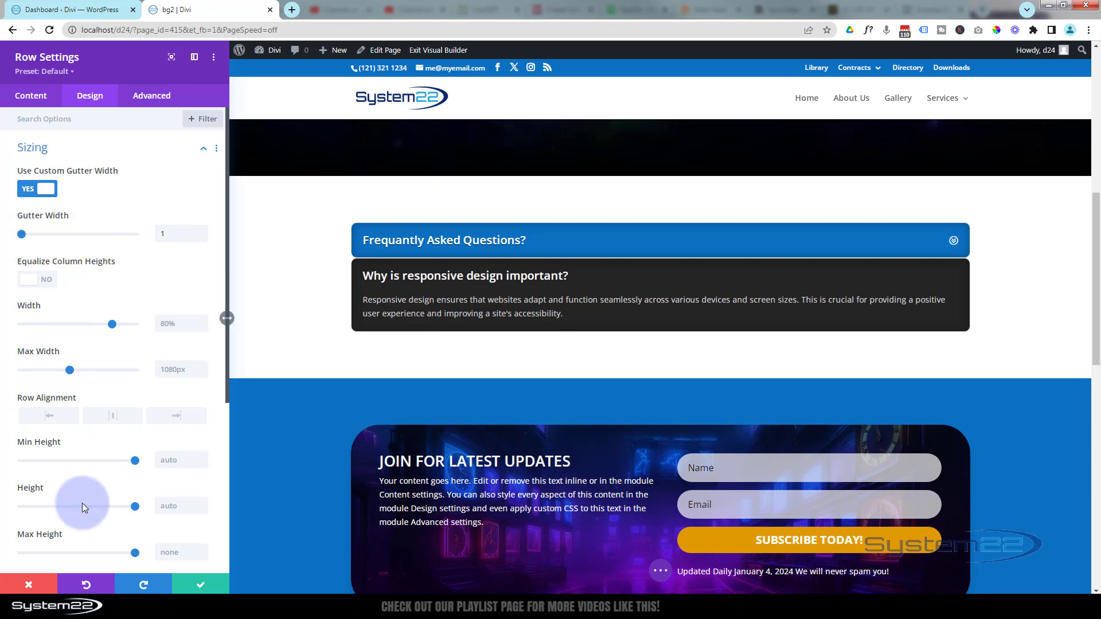
left_click(205, 586)
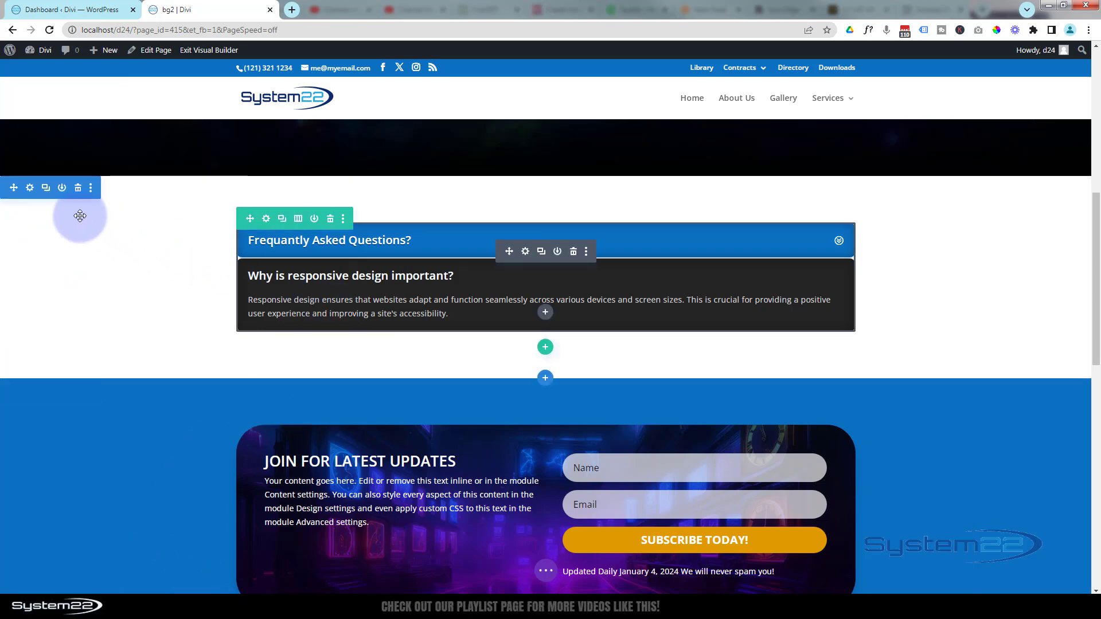
left_click(32, 188)
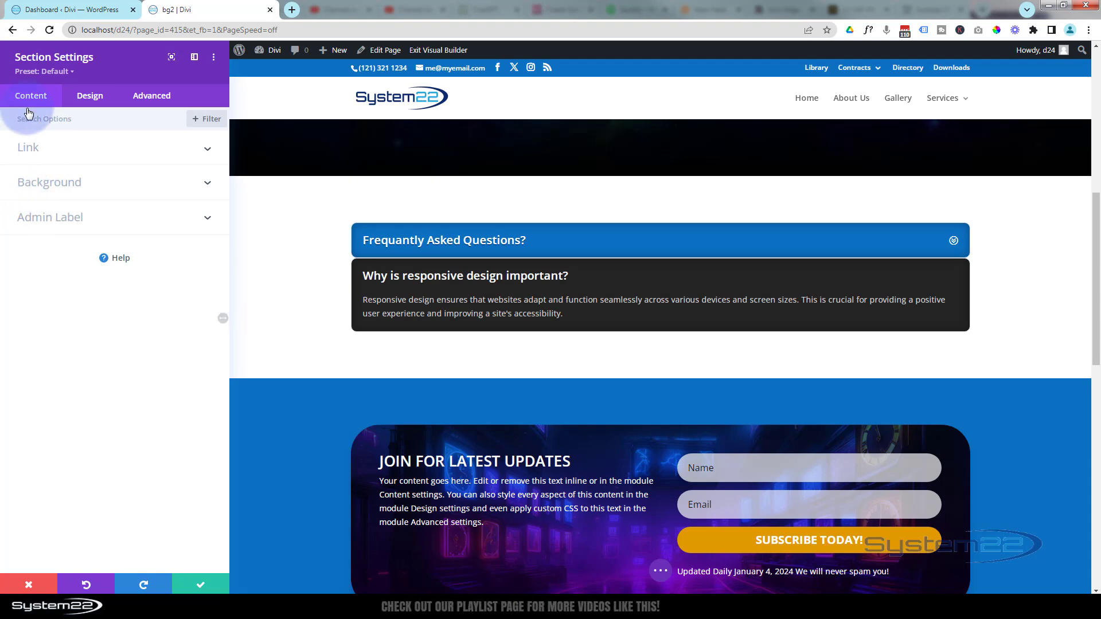
- Set the dark purple sci-fi image from the media library as the FAQ section background
left_click(65, 184)
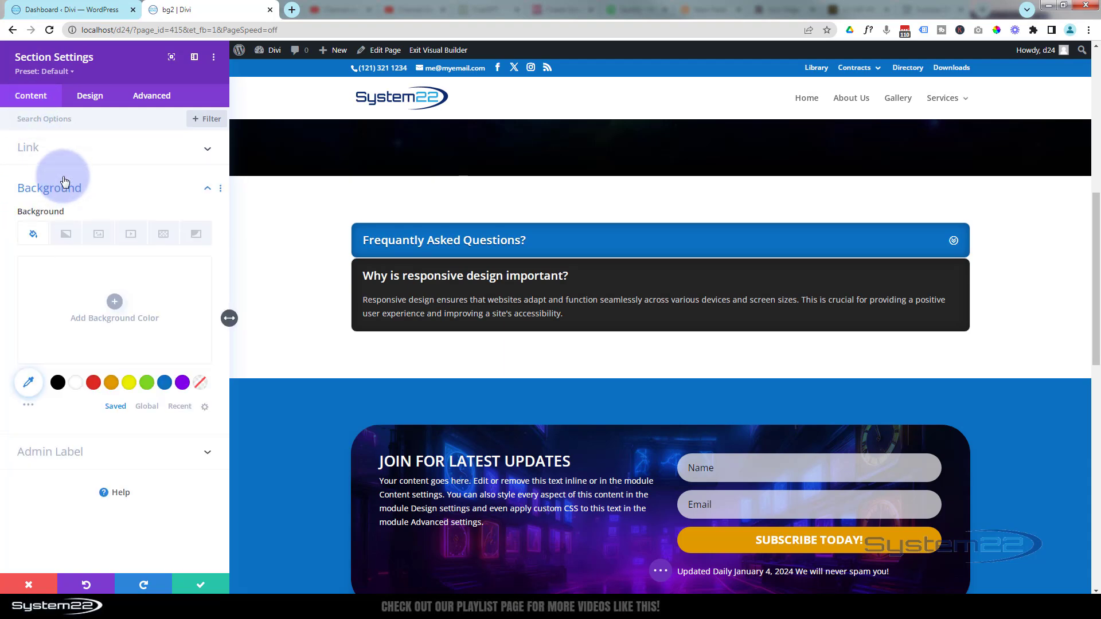
left_click(98, 234)
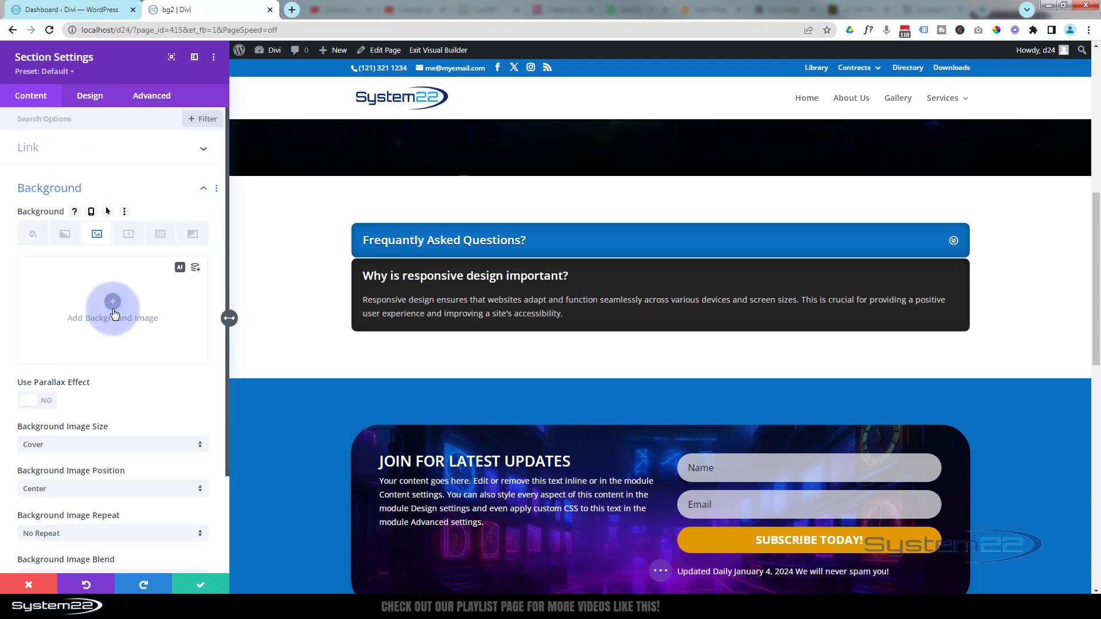
left_click(112, 302)
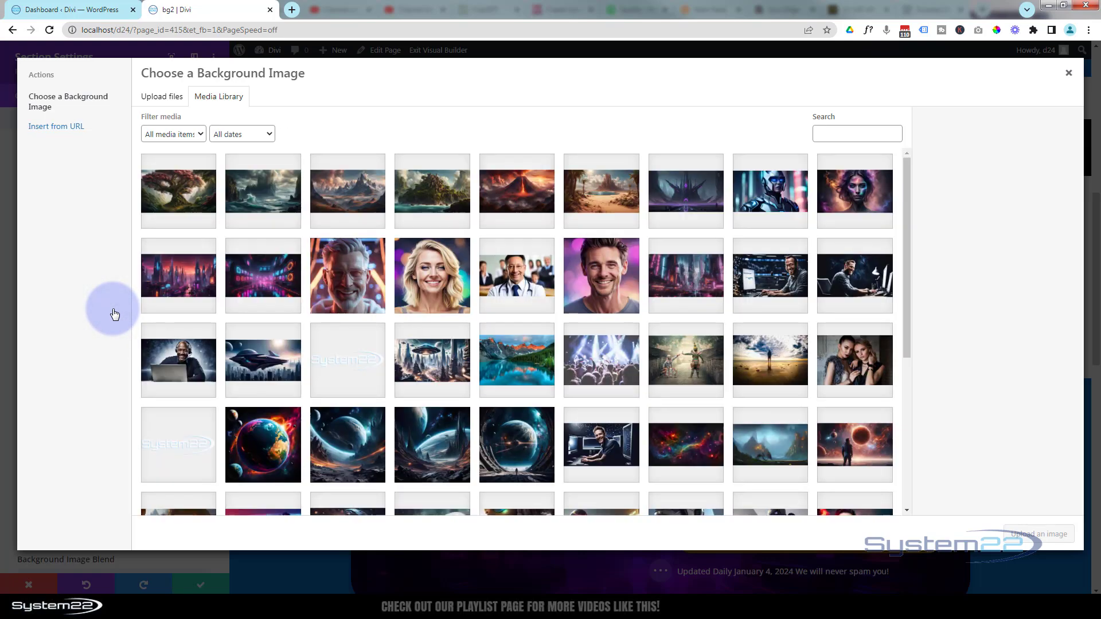
left_click(686, 198)
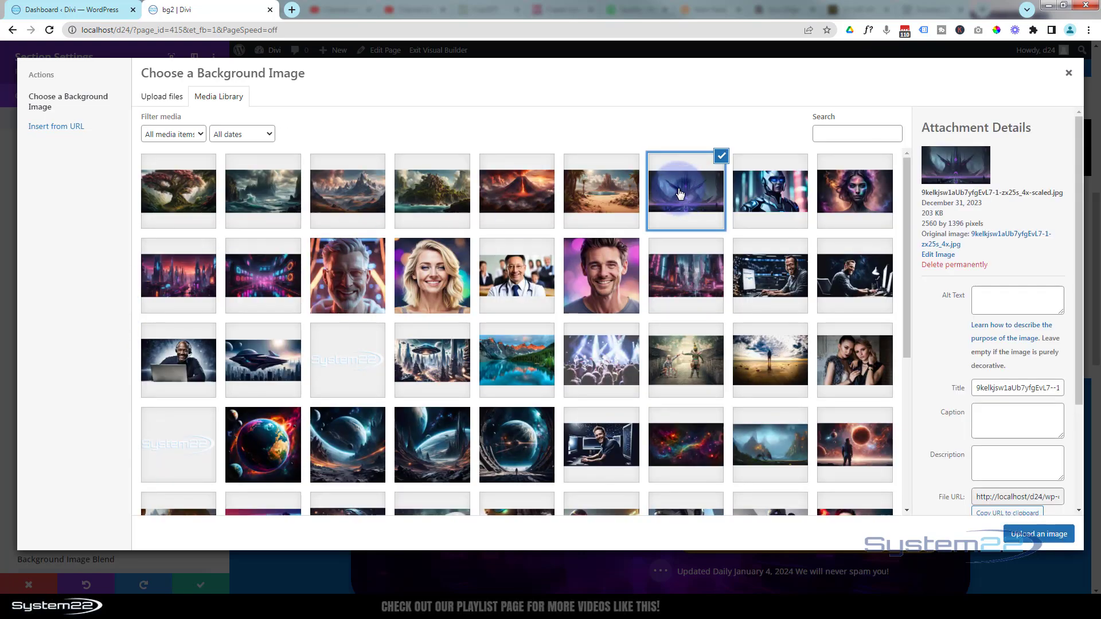
left_click(1040, 534)
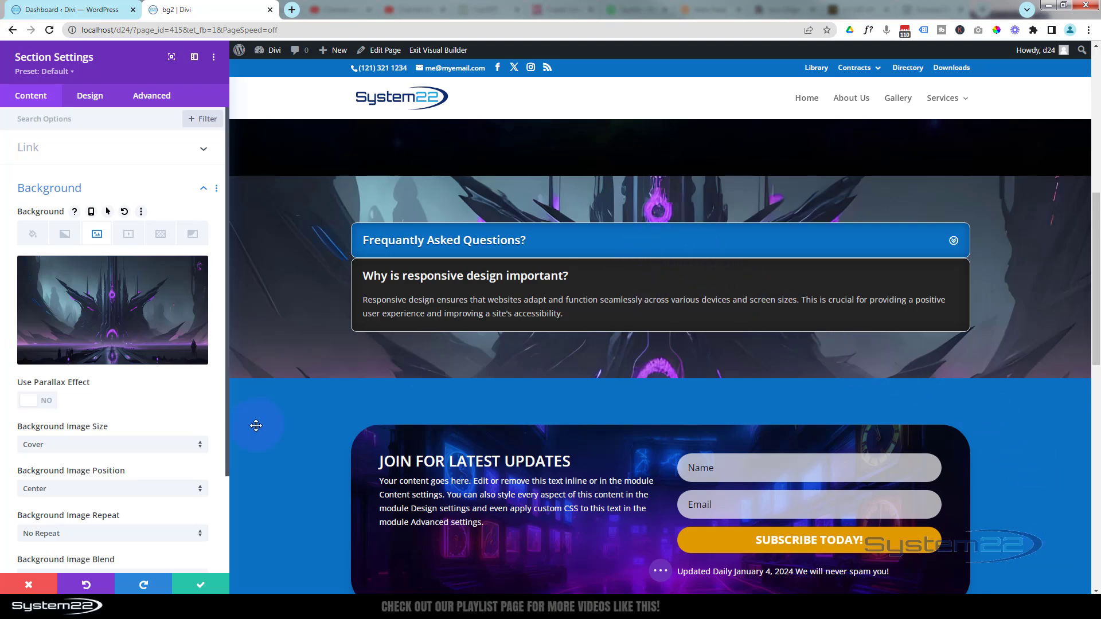
left_click(201, 586)
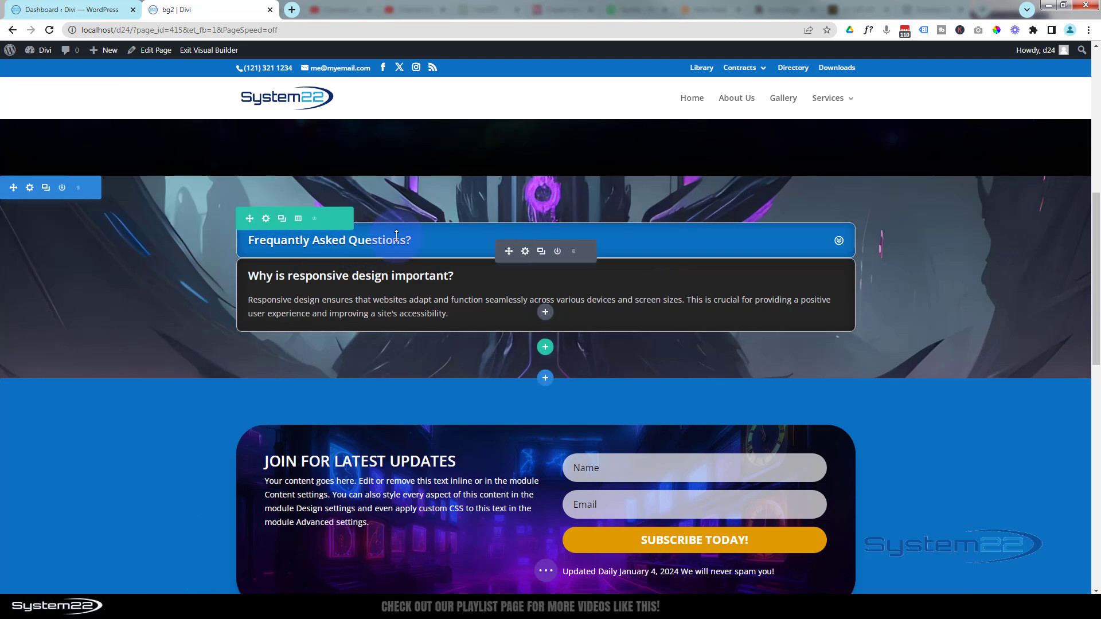
- Duplicate the responsive design item four times for the UX vs UI, loading speed, SEO and trends questions
left_click(526, 253)
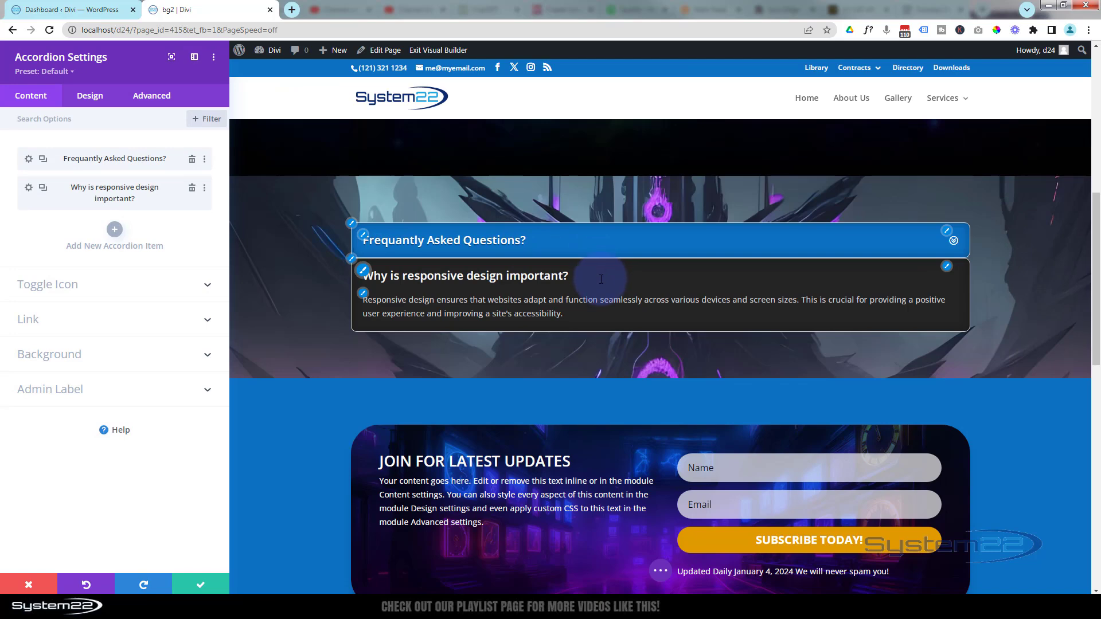
left_click(43, 188)
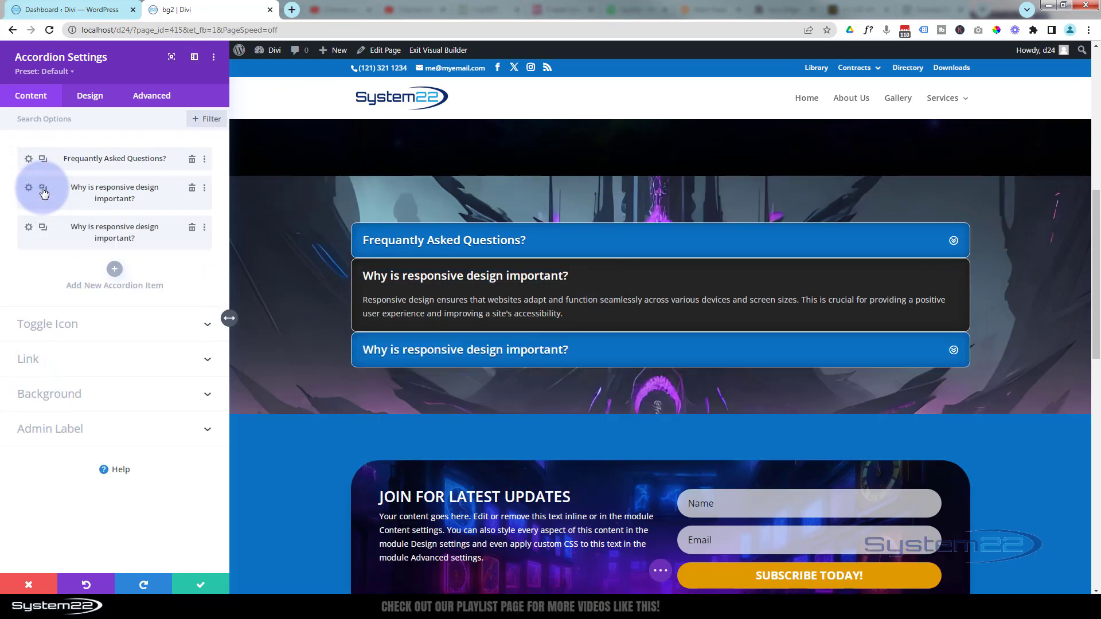
left_click(43, 188)
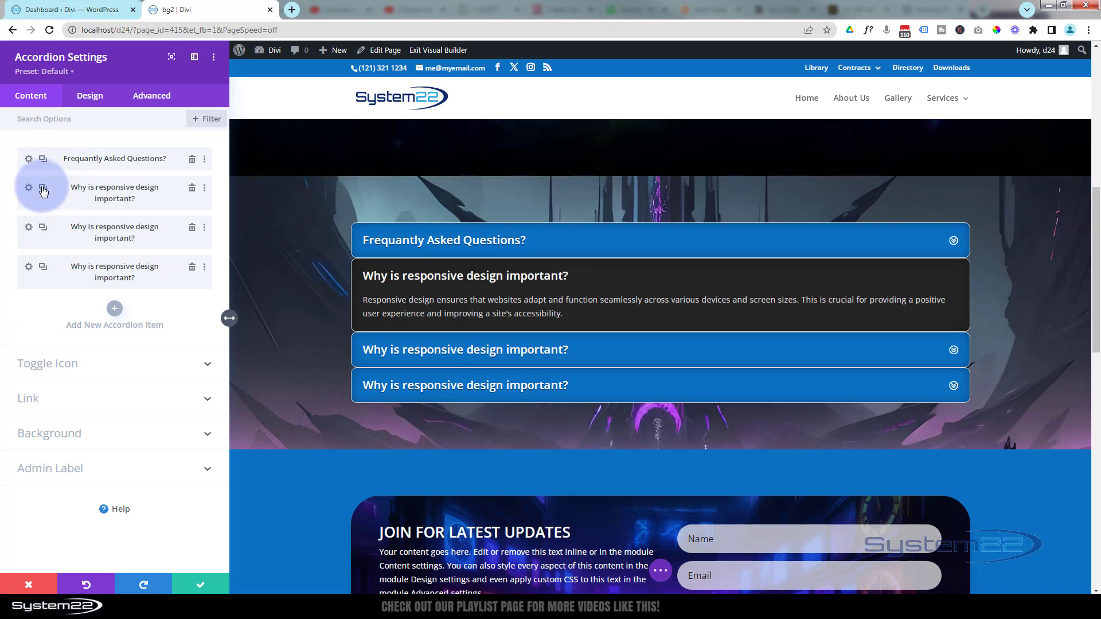
left_click(43, 190)
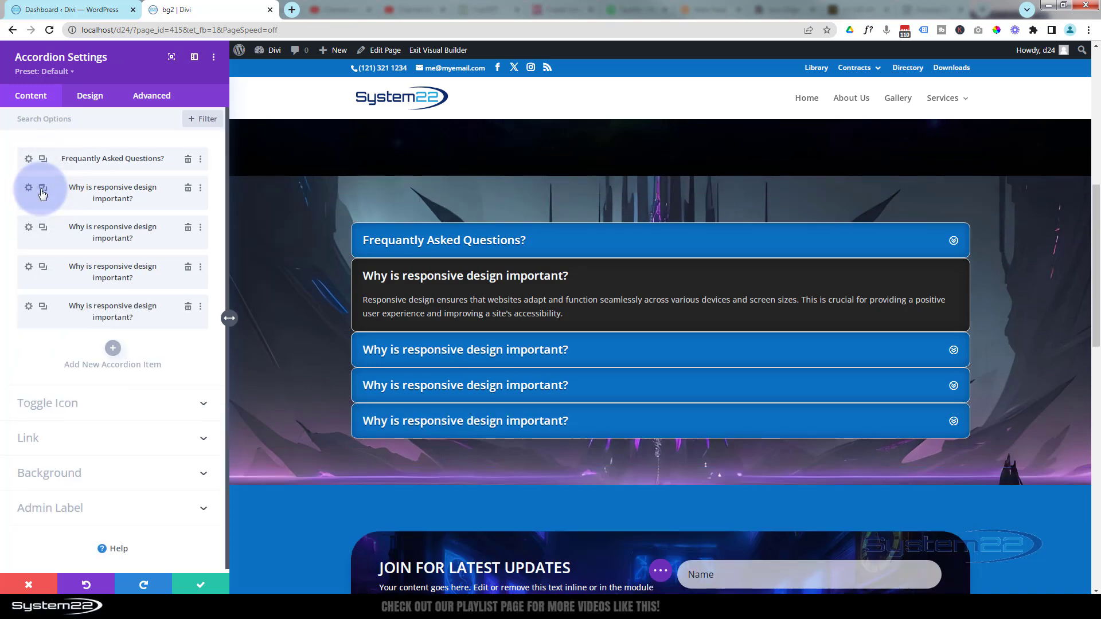
left_click(43, 193)
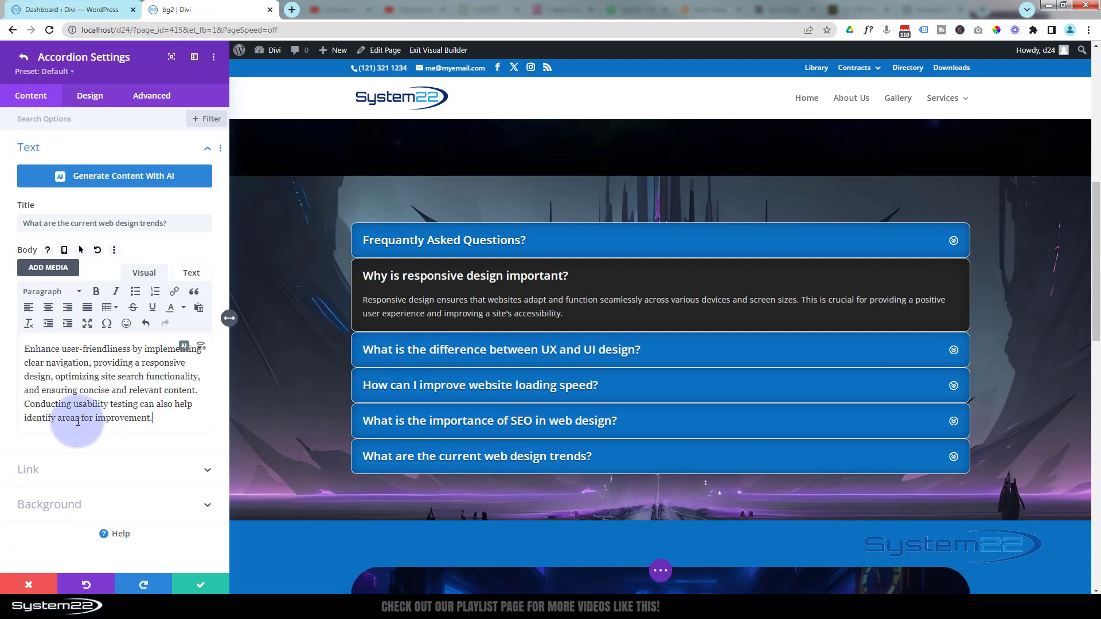
left_click(201, 585)
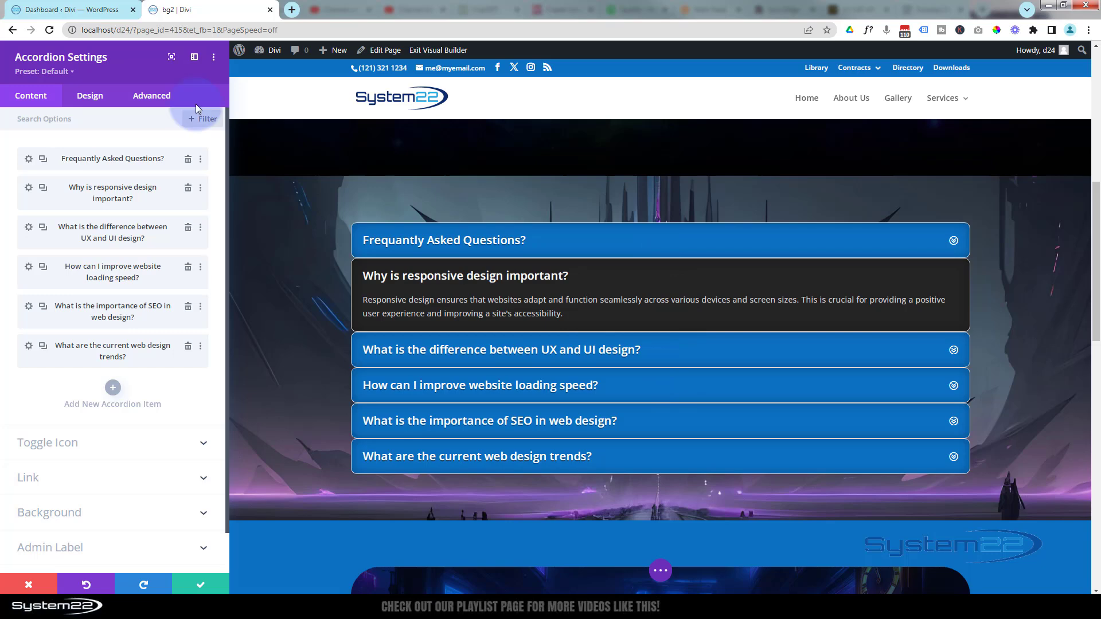
- Set the accordion border colour to rgba(255,255,255,0.3) and expand the 'Frequantly Asked Questions' item
left_click(90, 96)
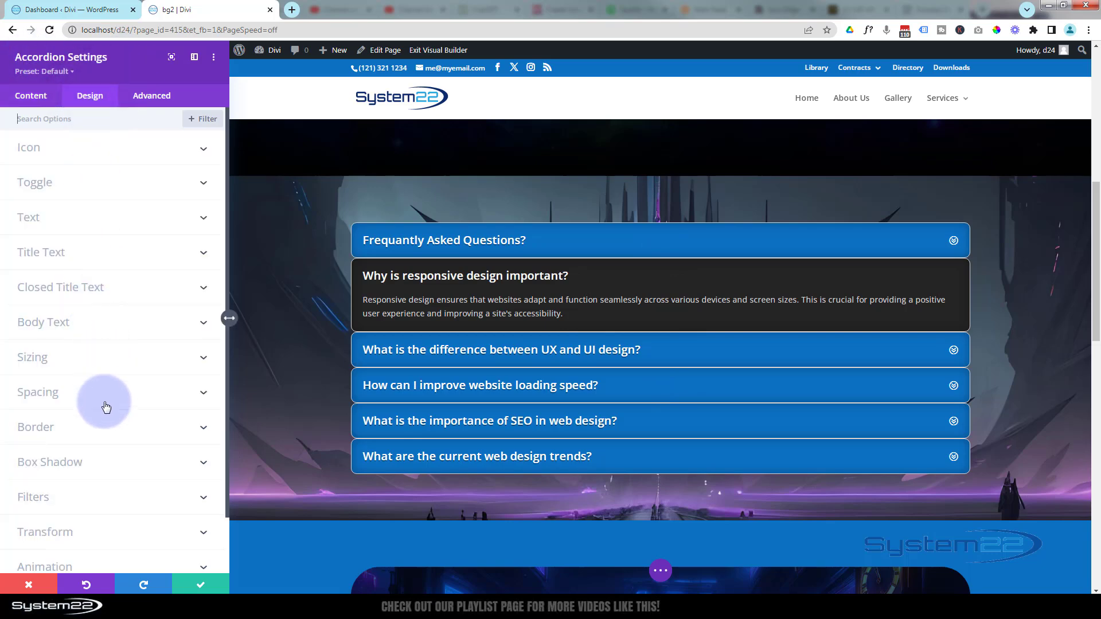
left_click(103, 427)
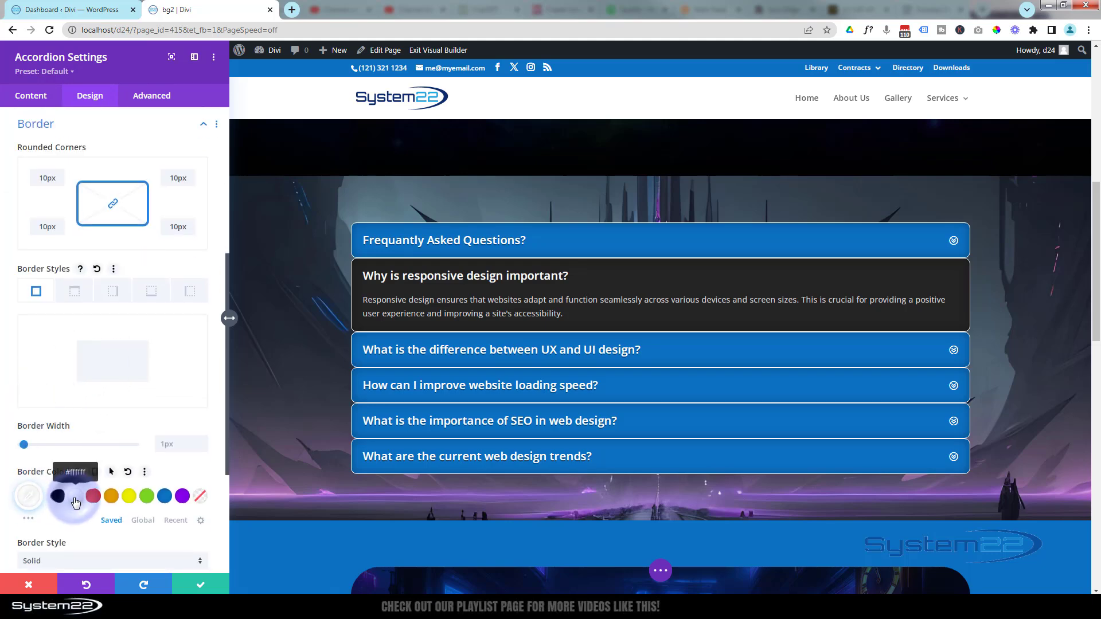
left_click(28, 496)
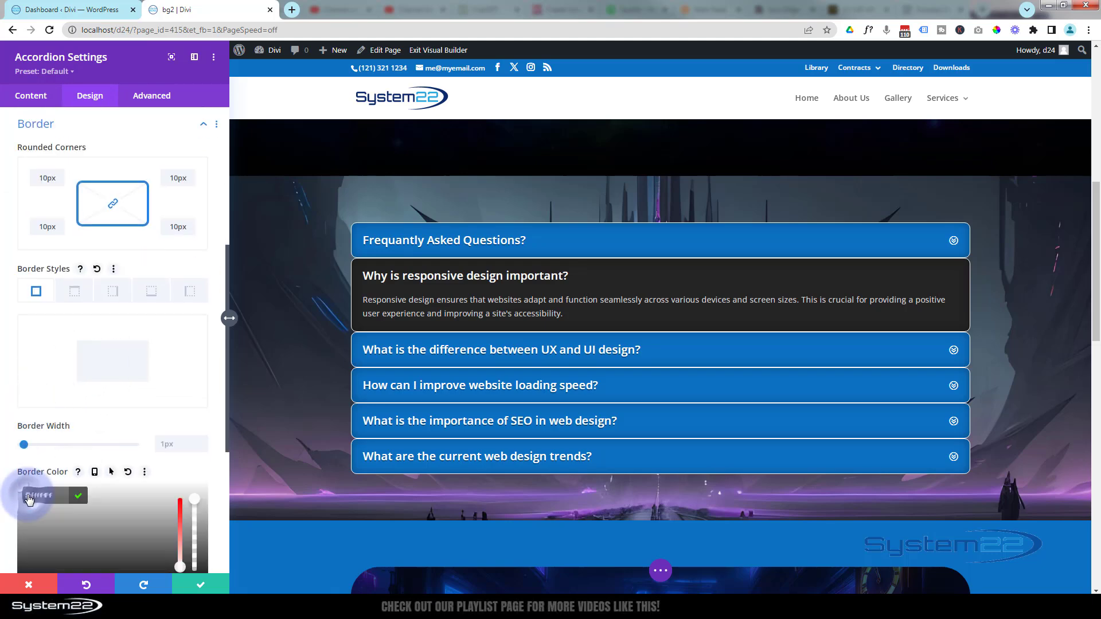
scroll(114, 406, "down", 5)
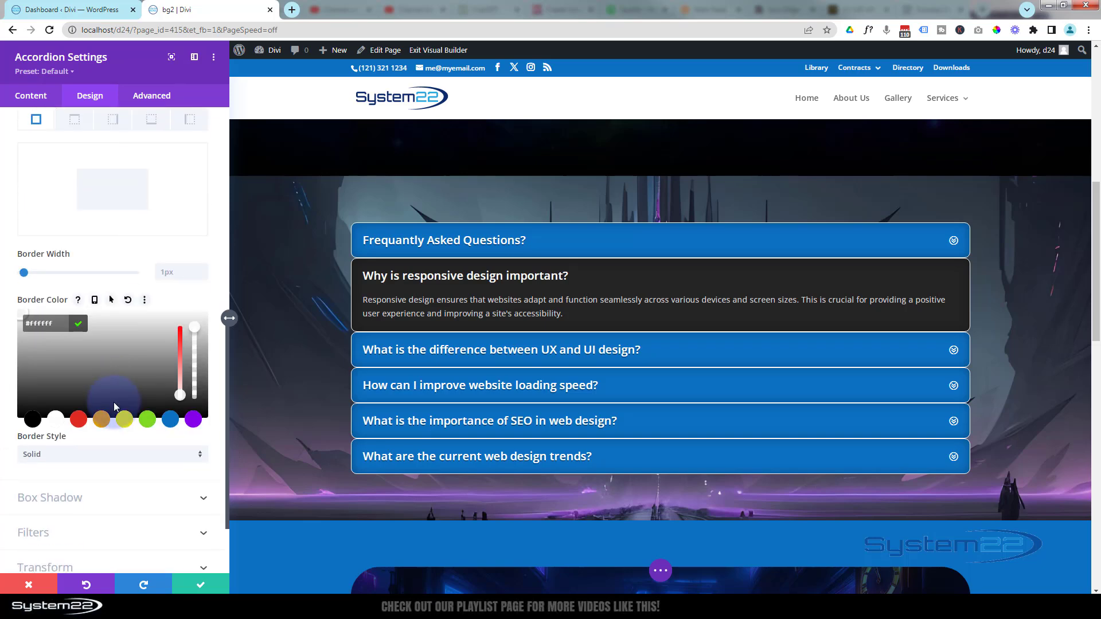
left_click_drag(194, 272, 192, 330)
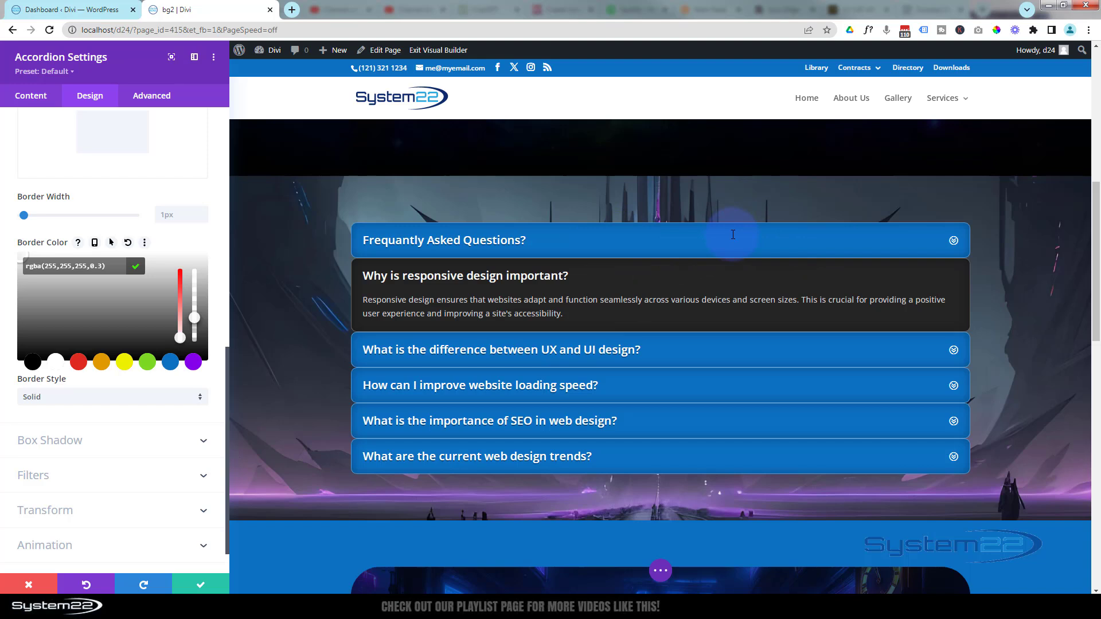
left_click(954, 242)
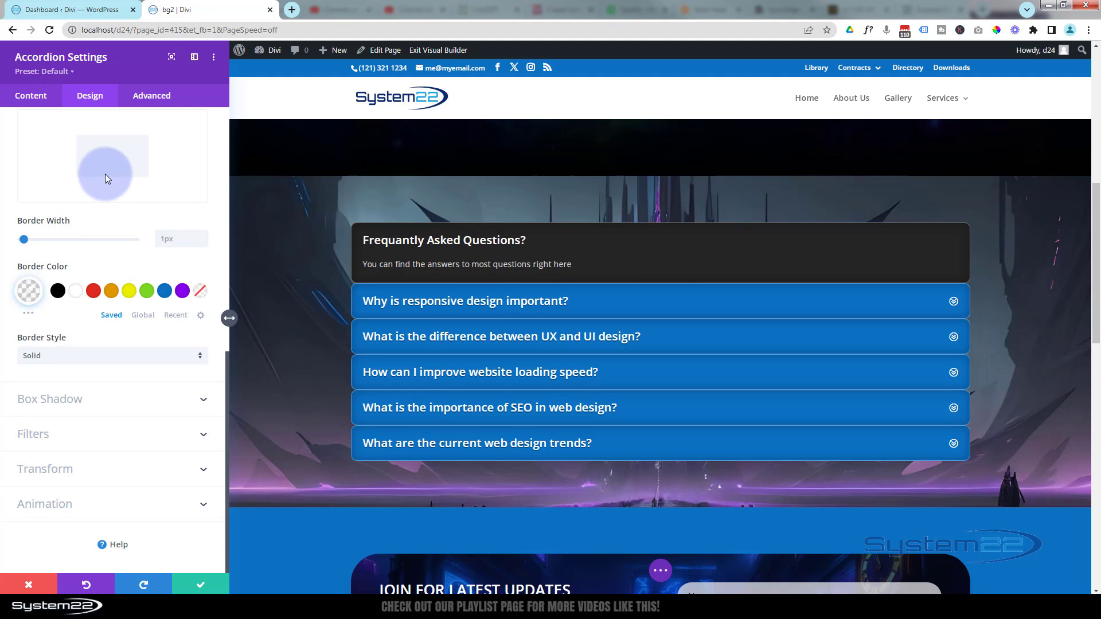
left_click(31, 96)
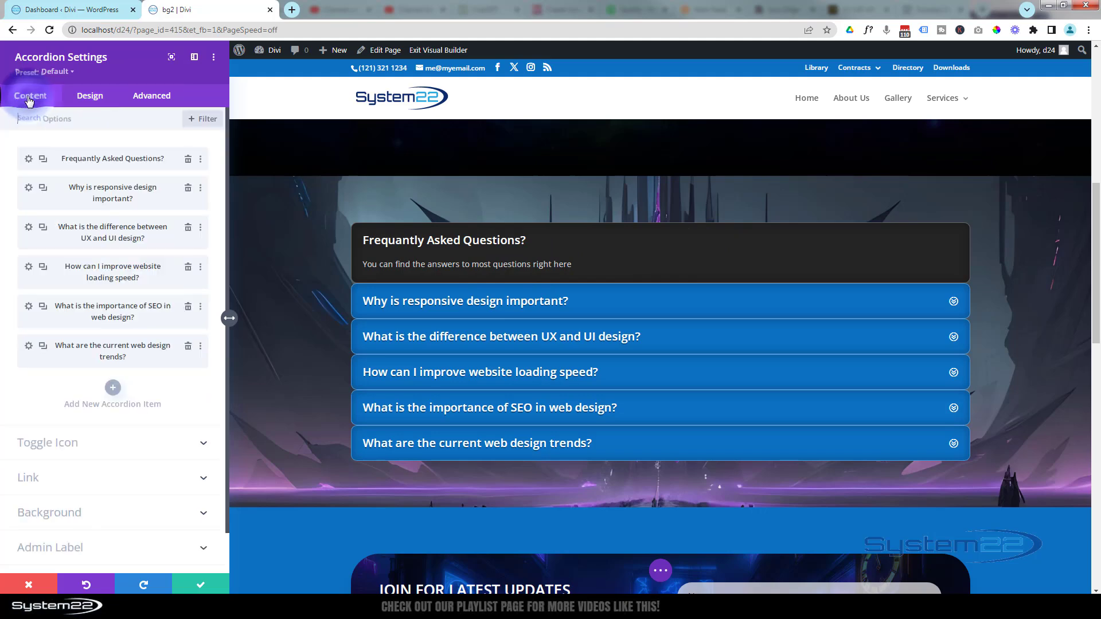
- Set the first FAQ item's background image to the Media Library photo of a man at a laptop
left_click(29, 158)
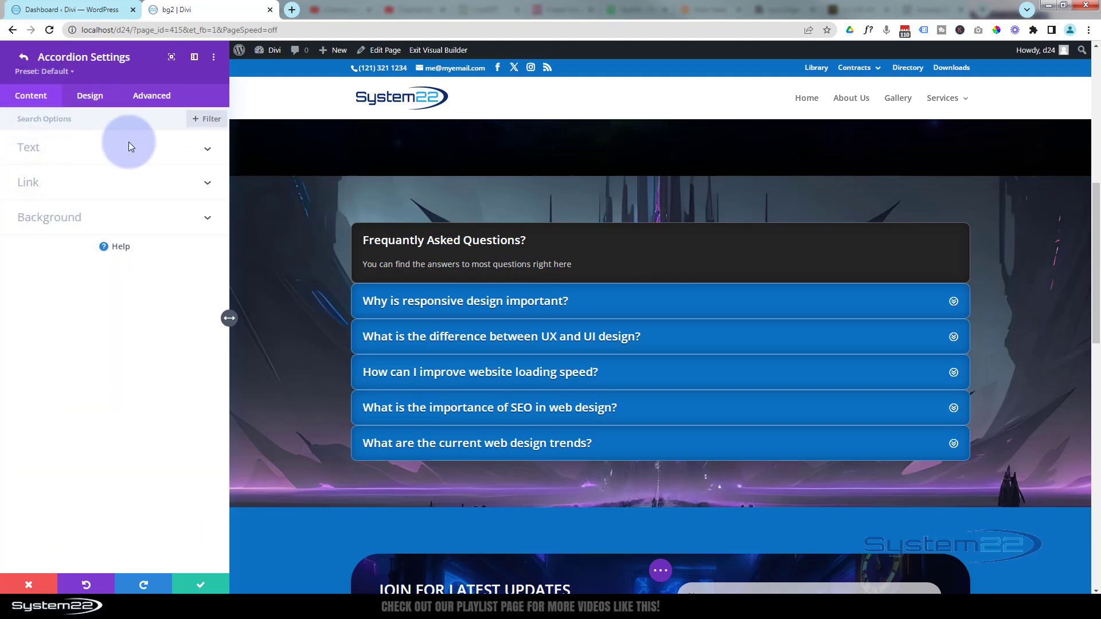
left_click(107, 219)
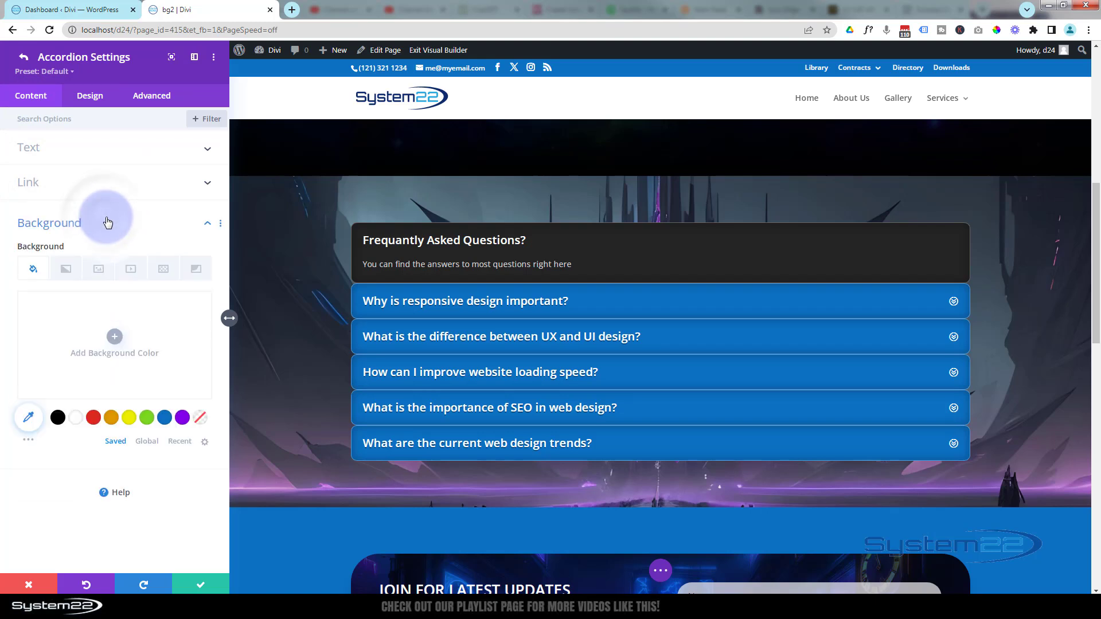
left_click(97, 271)
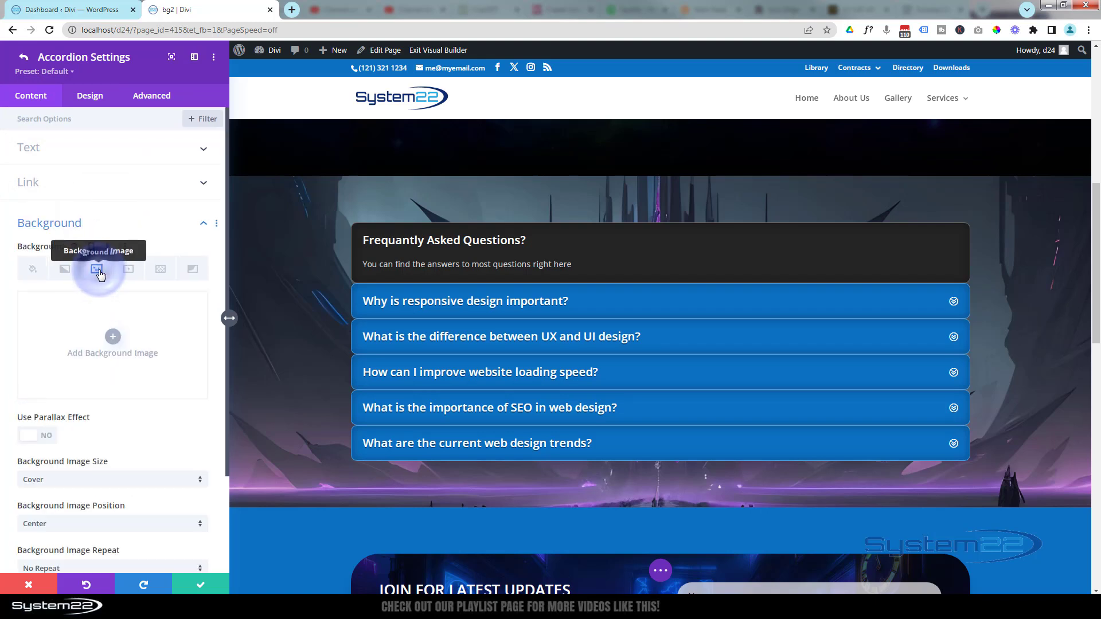
left_click(111, 336)
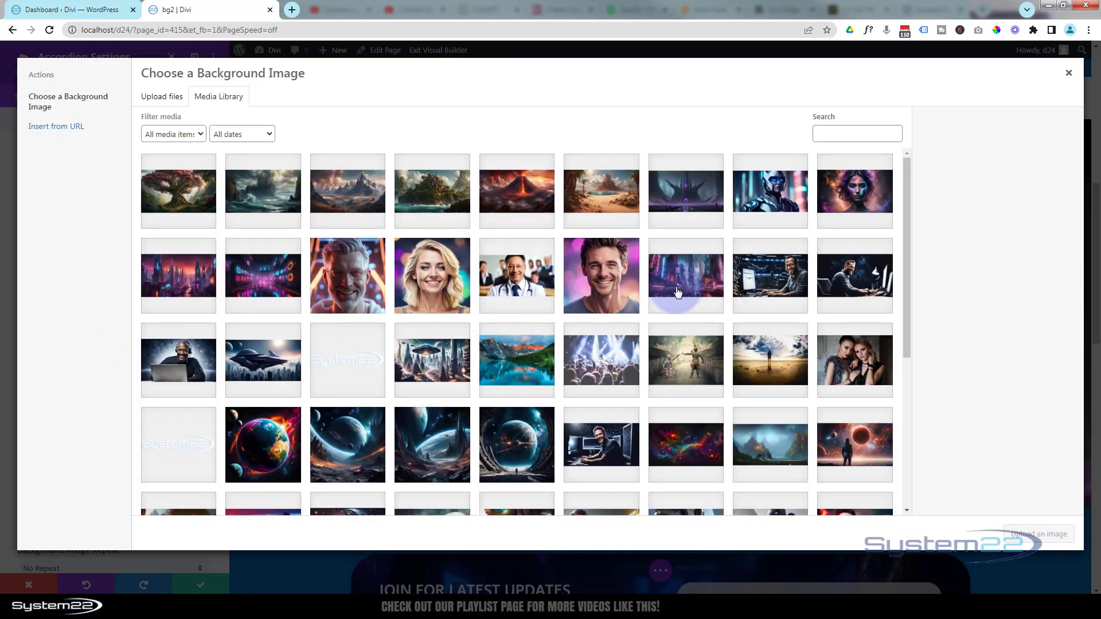
left_click(771, 284)
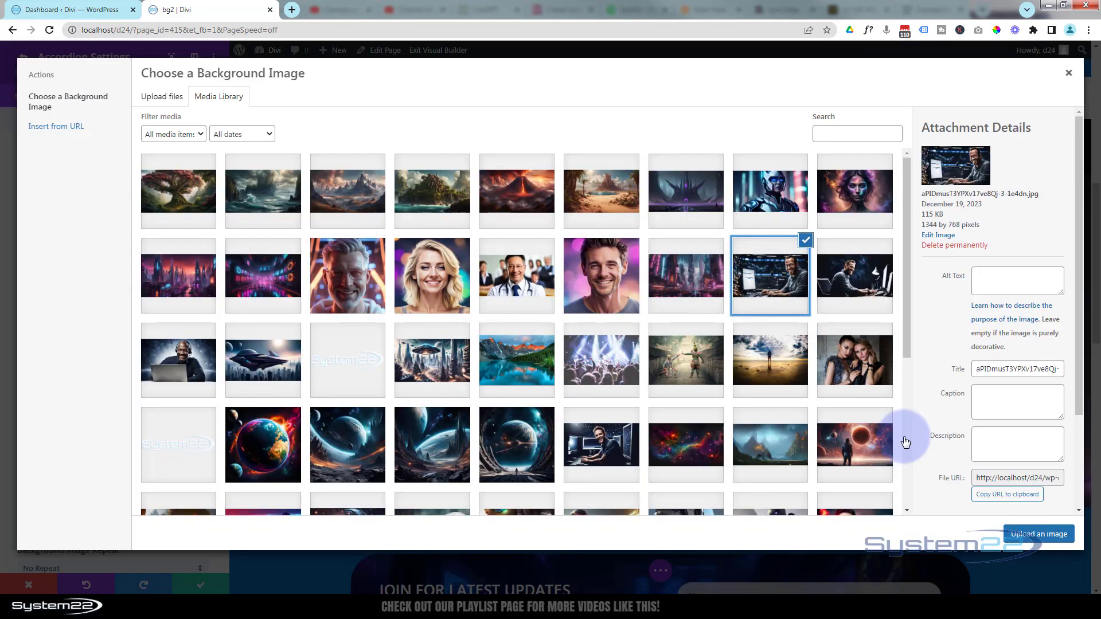
left_click(1036, 534)
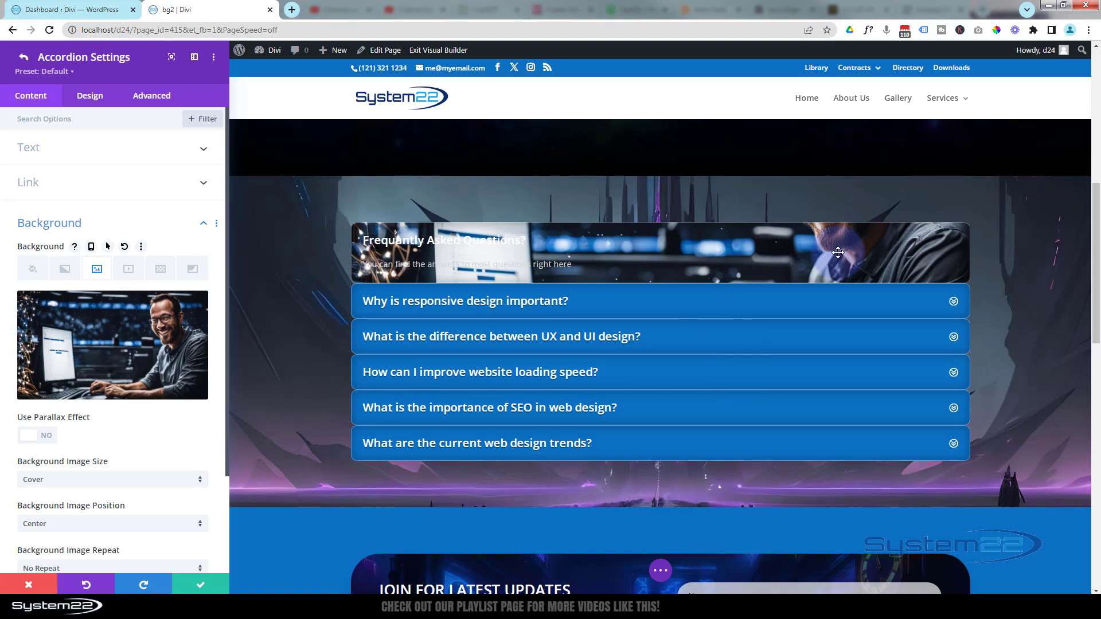
- Give the item a blue background colour and set Background Image Blend to Multiply
mouse_move(169, 330)
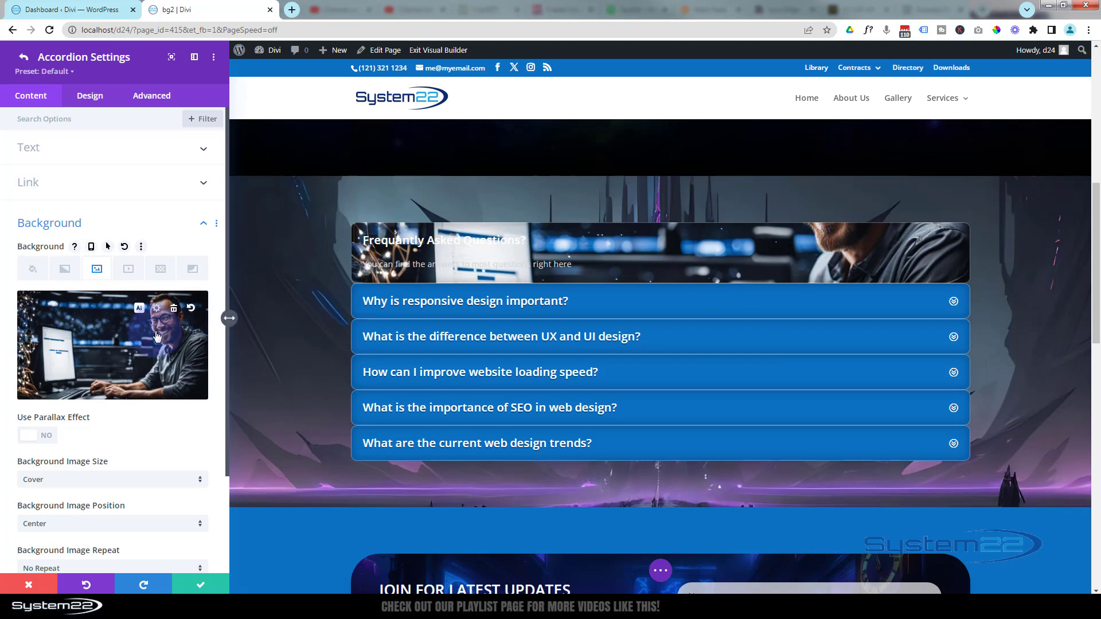
left_click(35, 270)
left_click(165, 417)
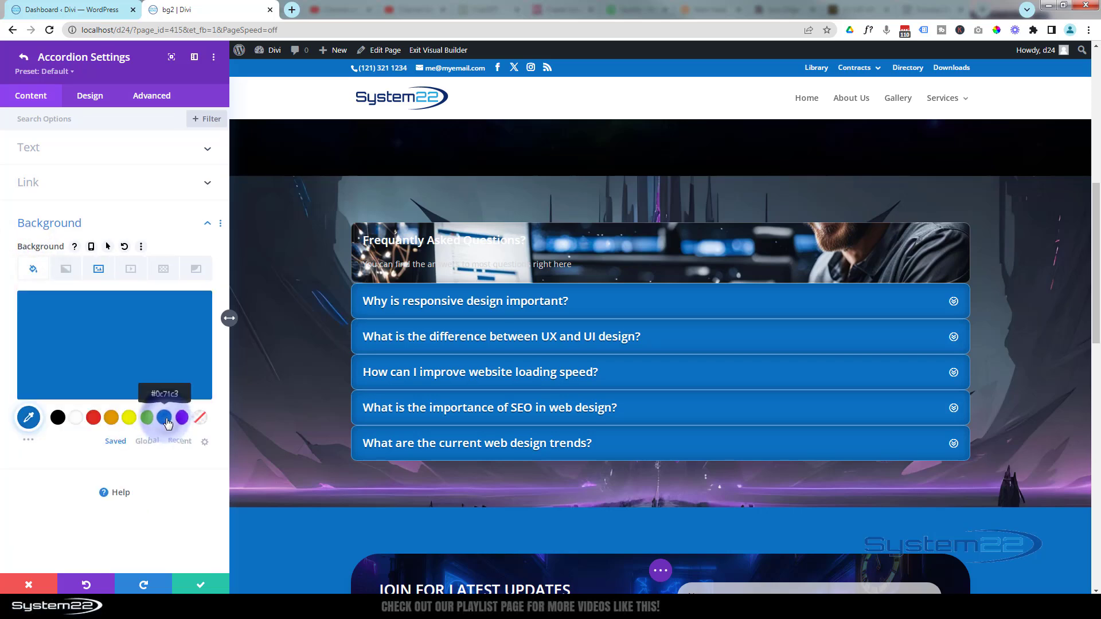
left_click(97, 269)
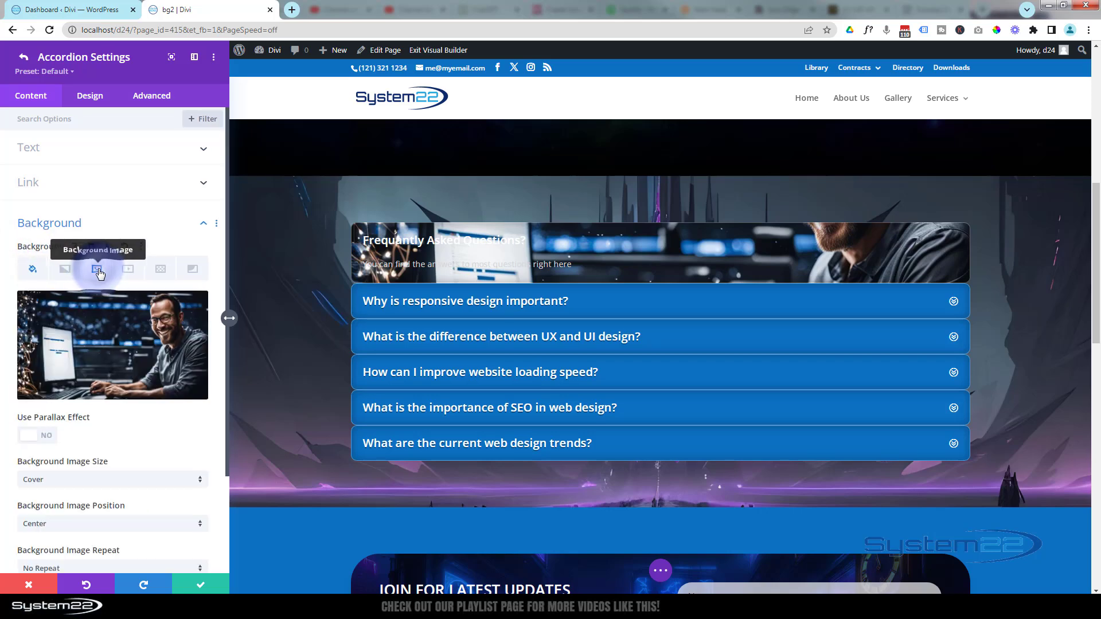
scroll(160, 347, "down", 3)
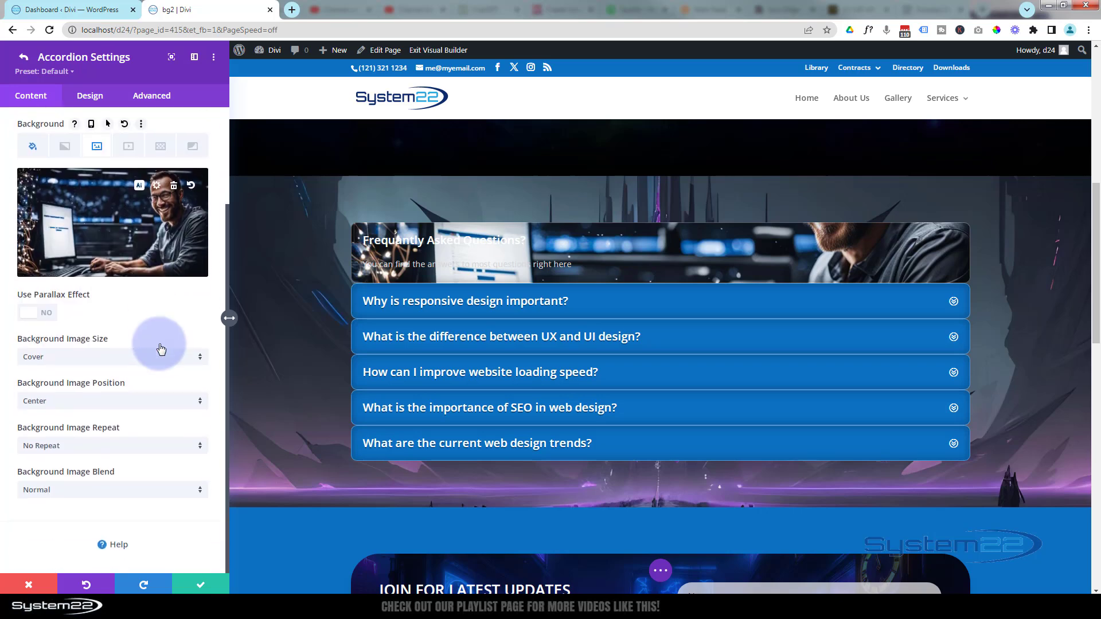
left_click(115, 493)
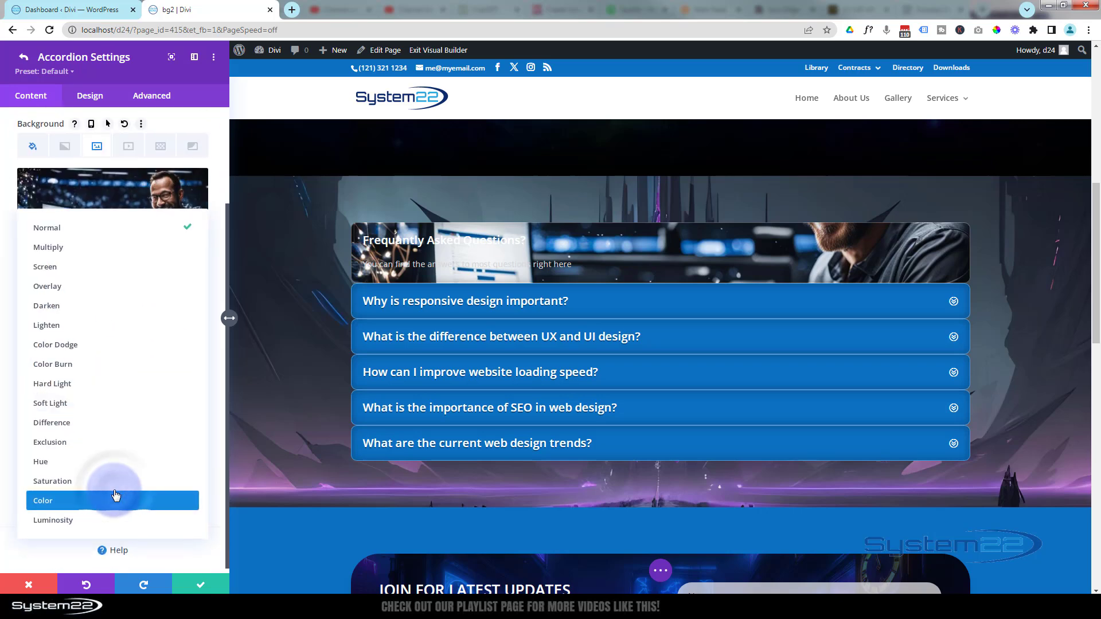
left_click(78, 247)
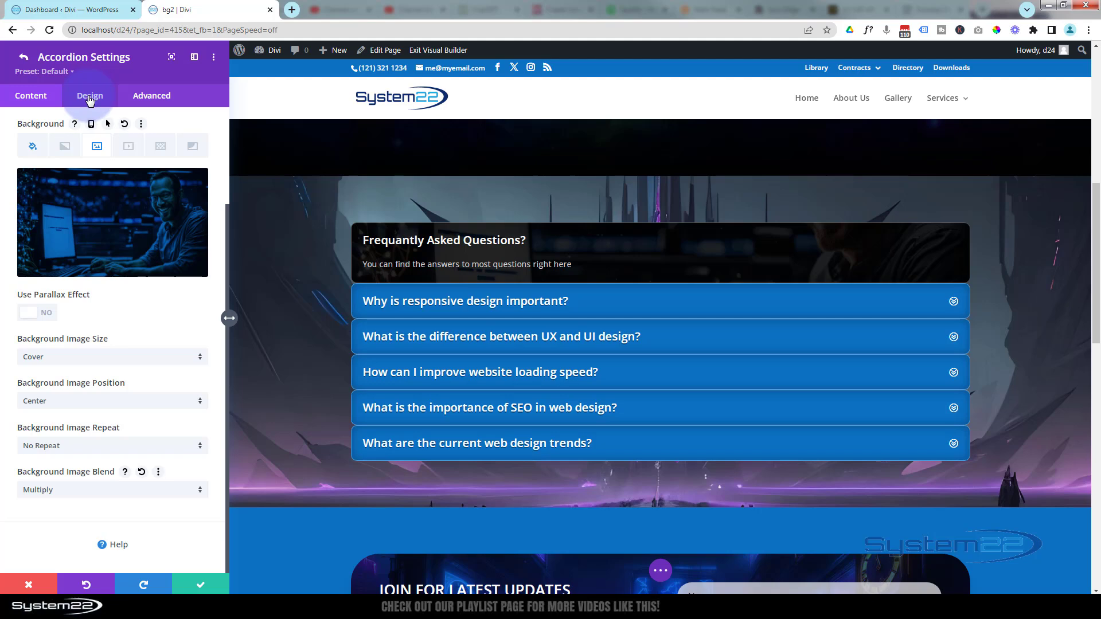
- Set both the Open and Closed Toggle Background Colors to the blue swatch
left_click(90, 97)
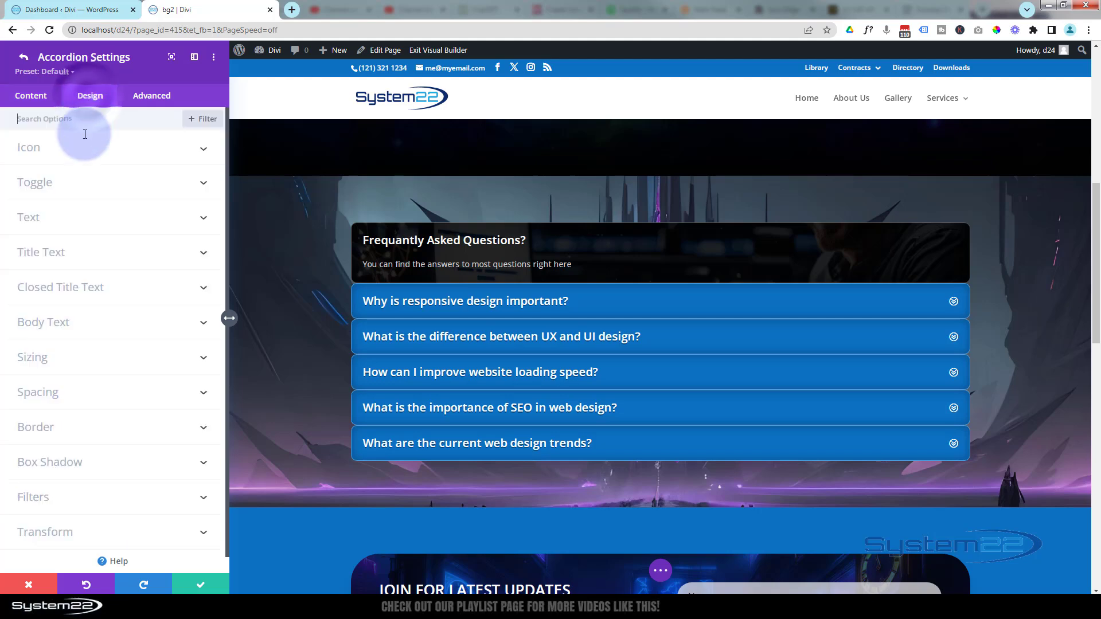
left_click(90, 182)
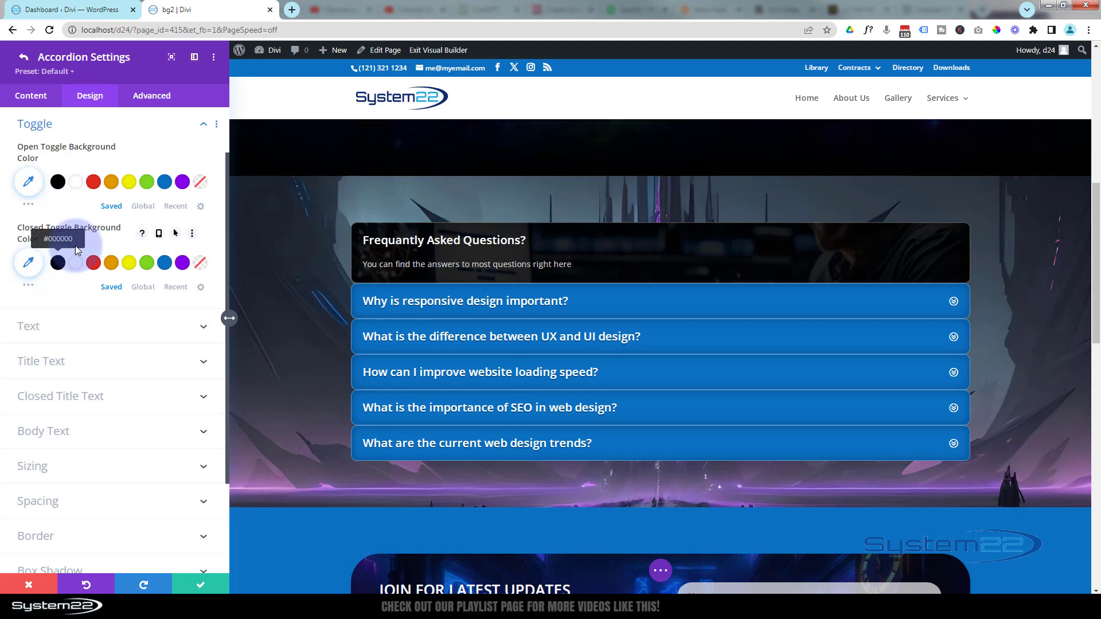
left_click(164, 183)
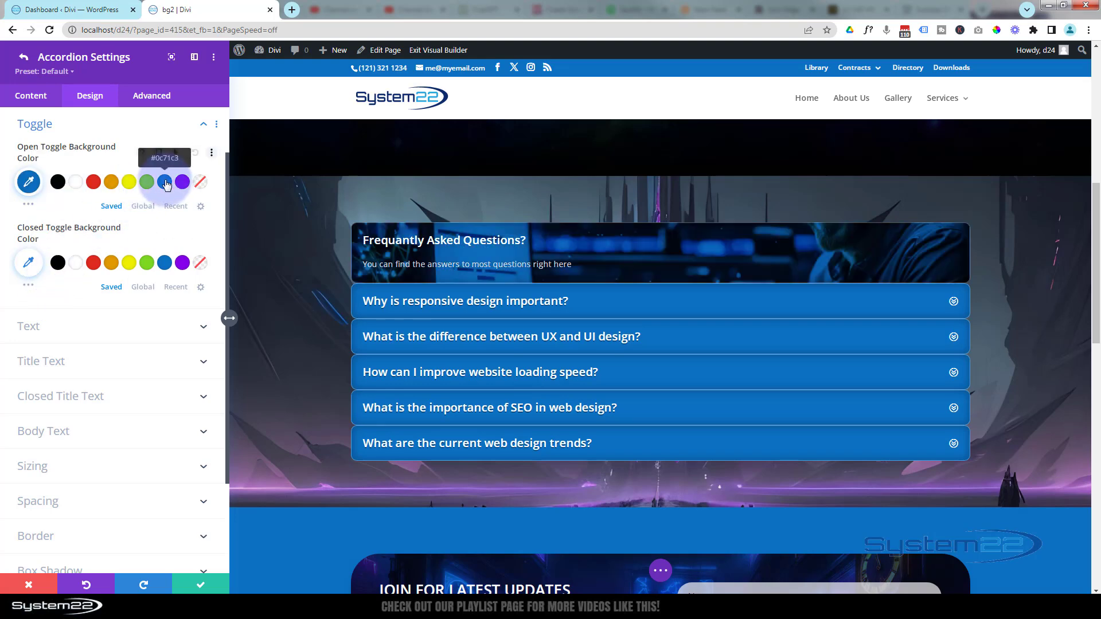
left_click(166, 263)
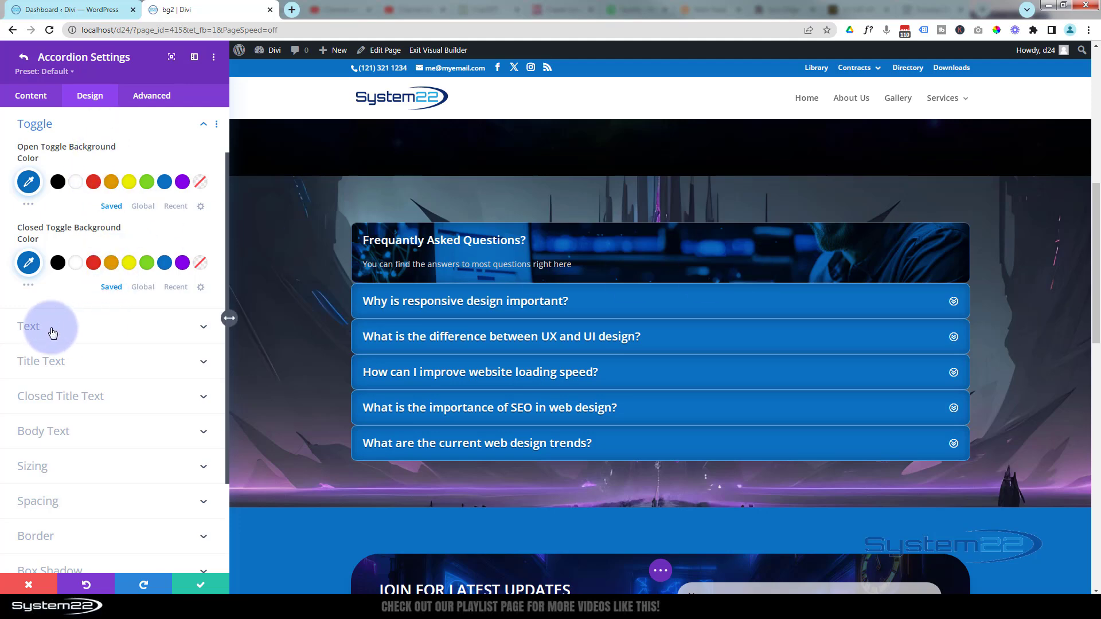
left_click(80, 326)
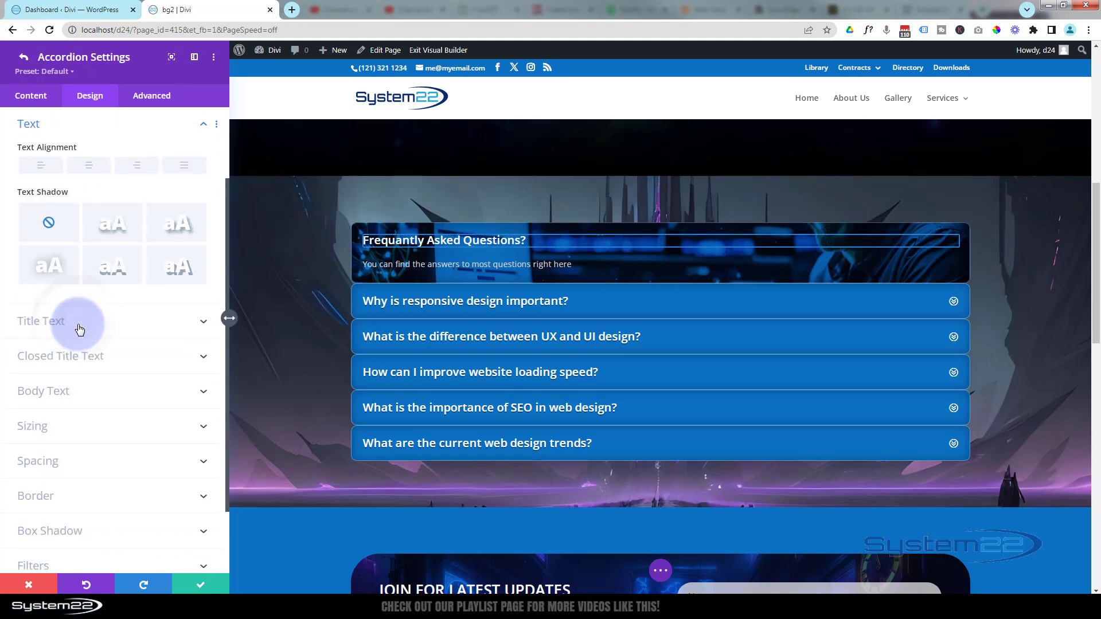
- Centre-align the accordion text and set Title Text Size to 33px
left_click(90, 168)
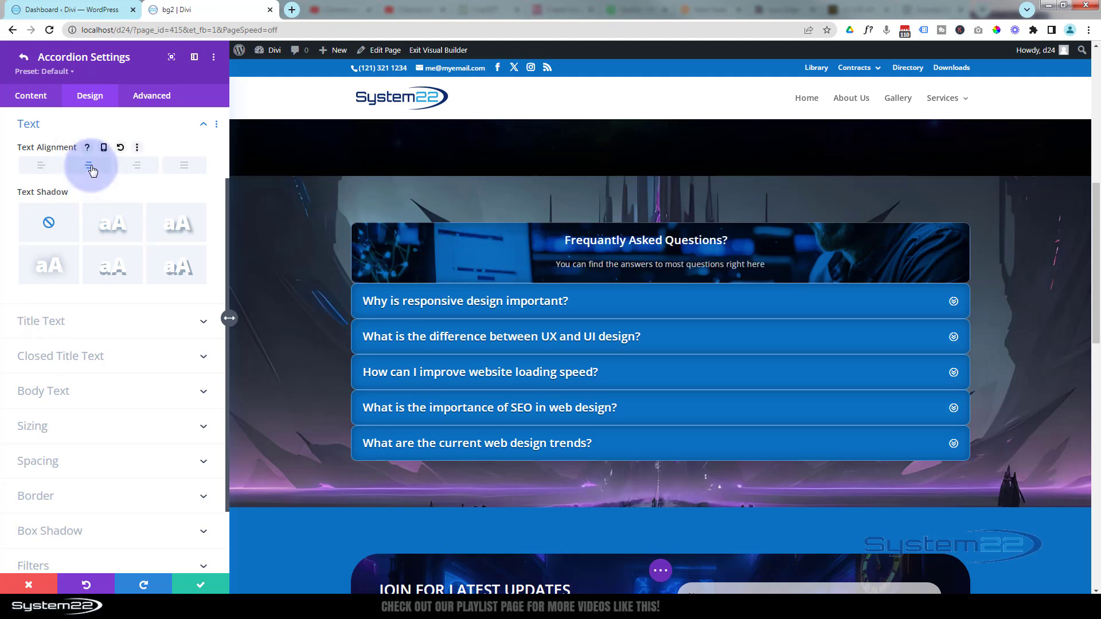
left_click(106, 322)
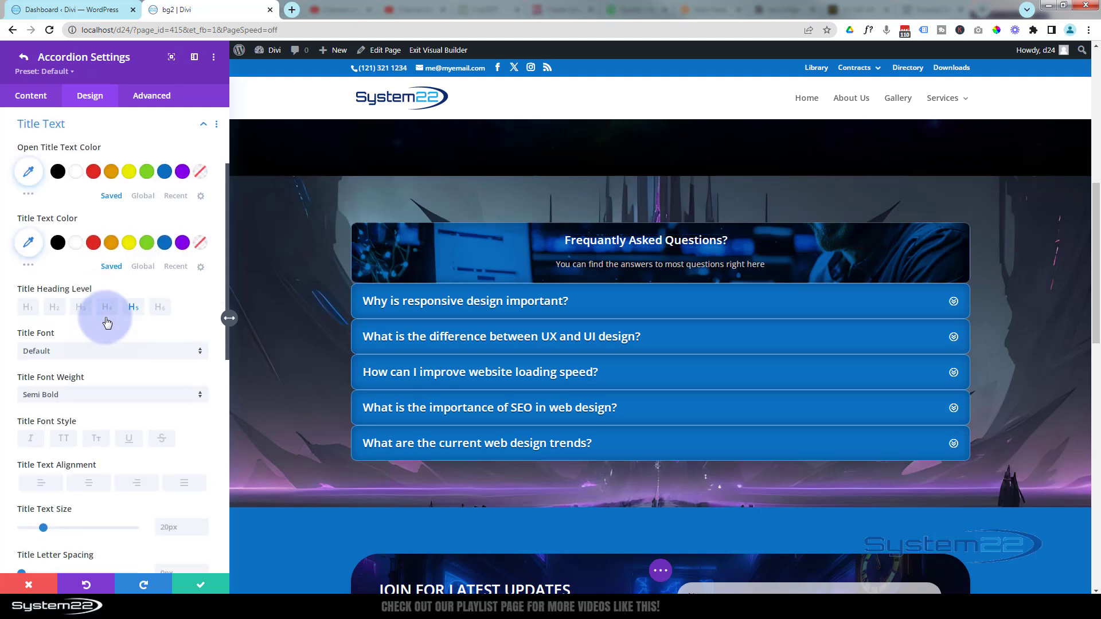
scroll(105, 321, "down", 3)
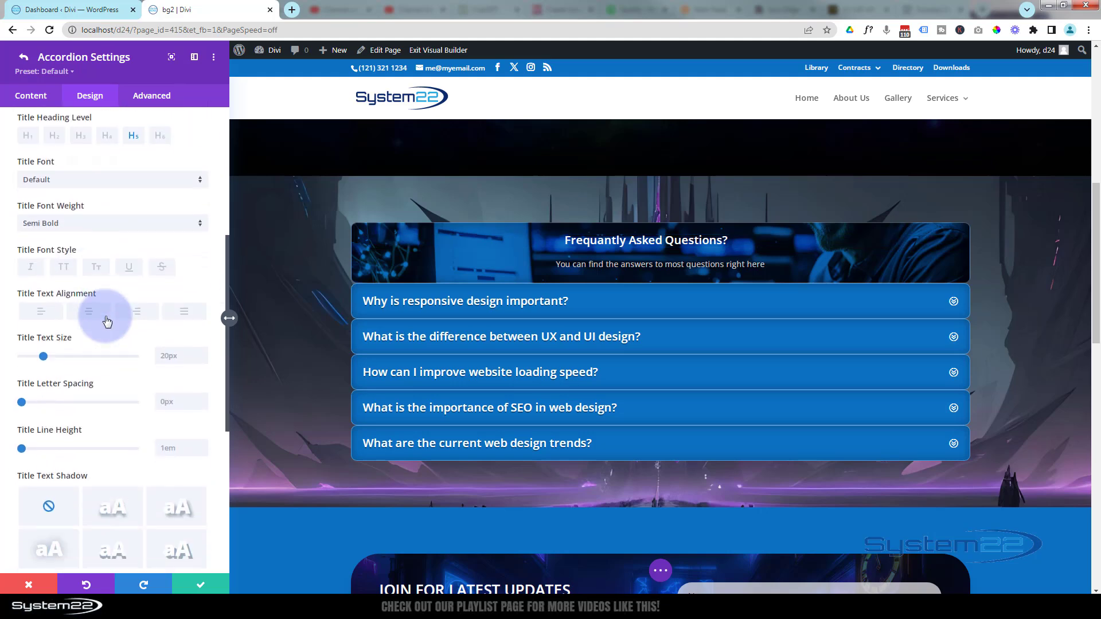
left_click_drag(44, 356, 60, 357)
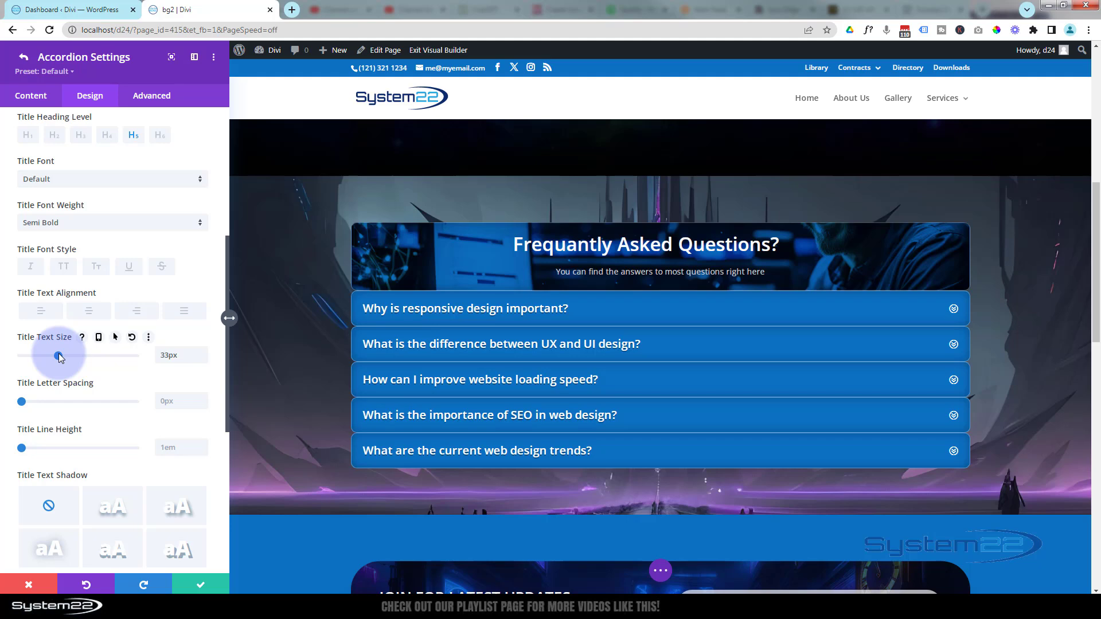
scroll(115, 344, "down", 6)
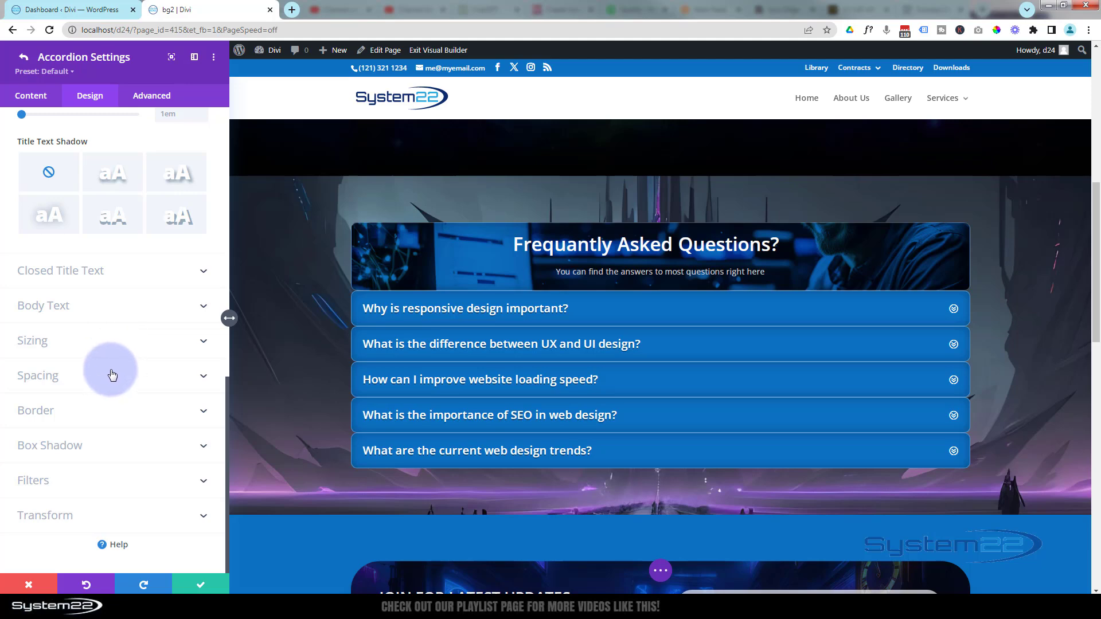
- Set the accordion's Padding Top to 80px and Padding Bottom to 50px, then save
left_click(112, 372)
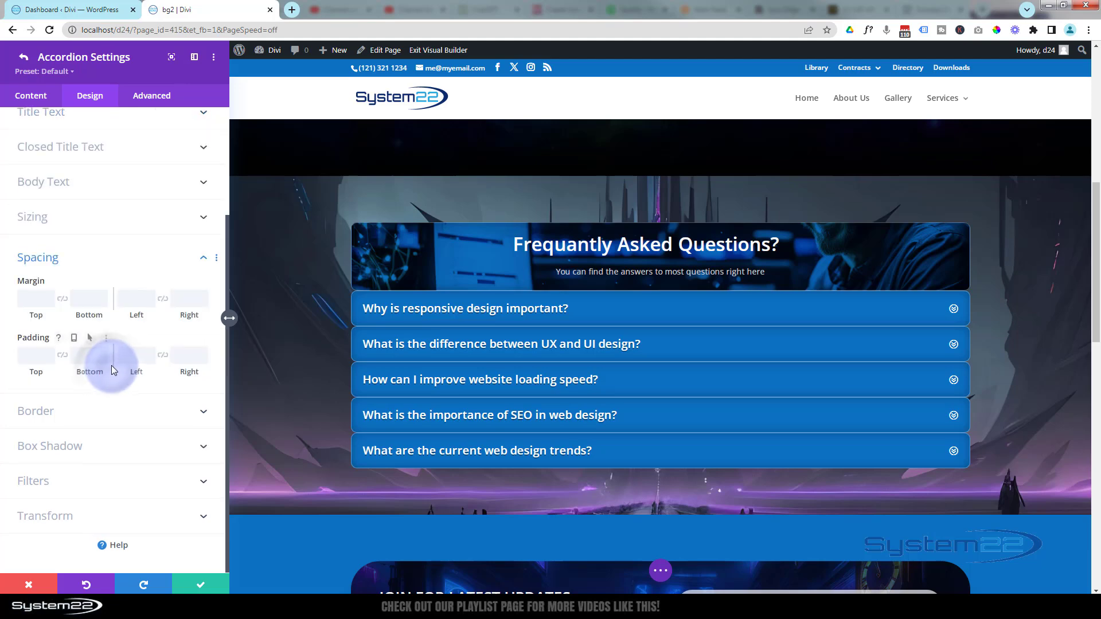
left_click(35, 355)
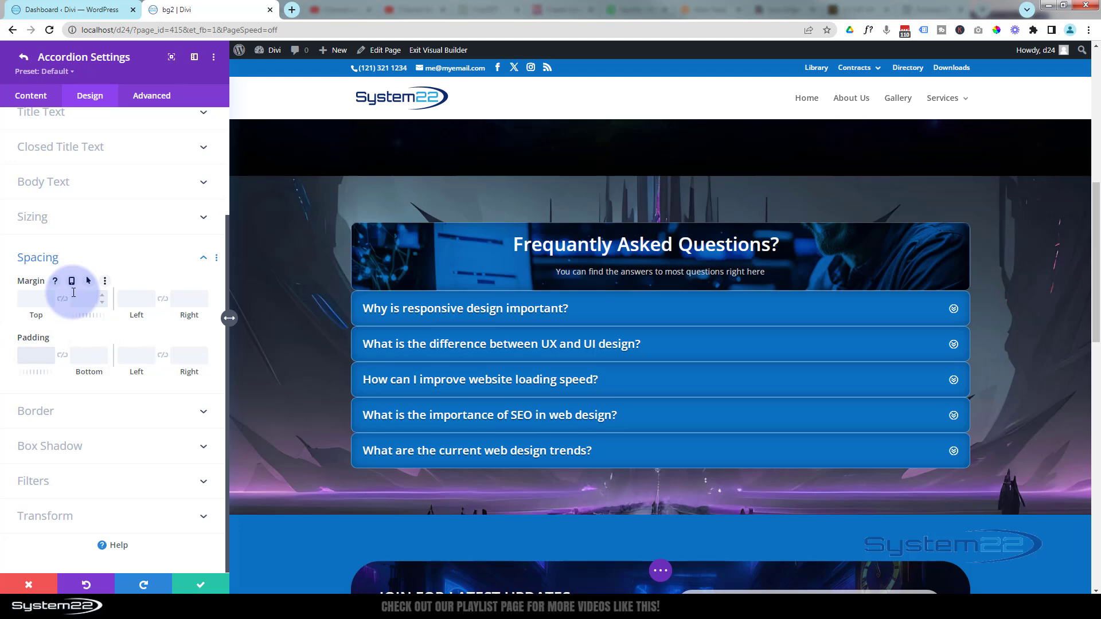
type("80px")
left_click(87, 353)
type("30")
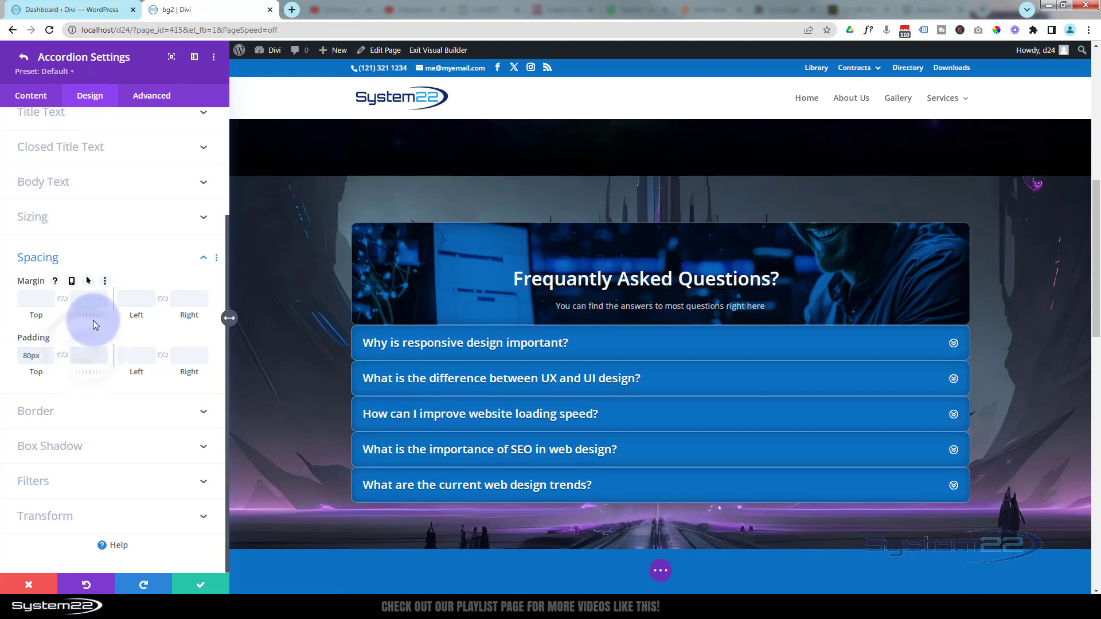
type("px")
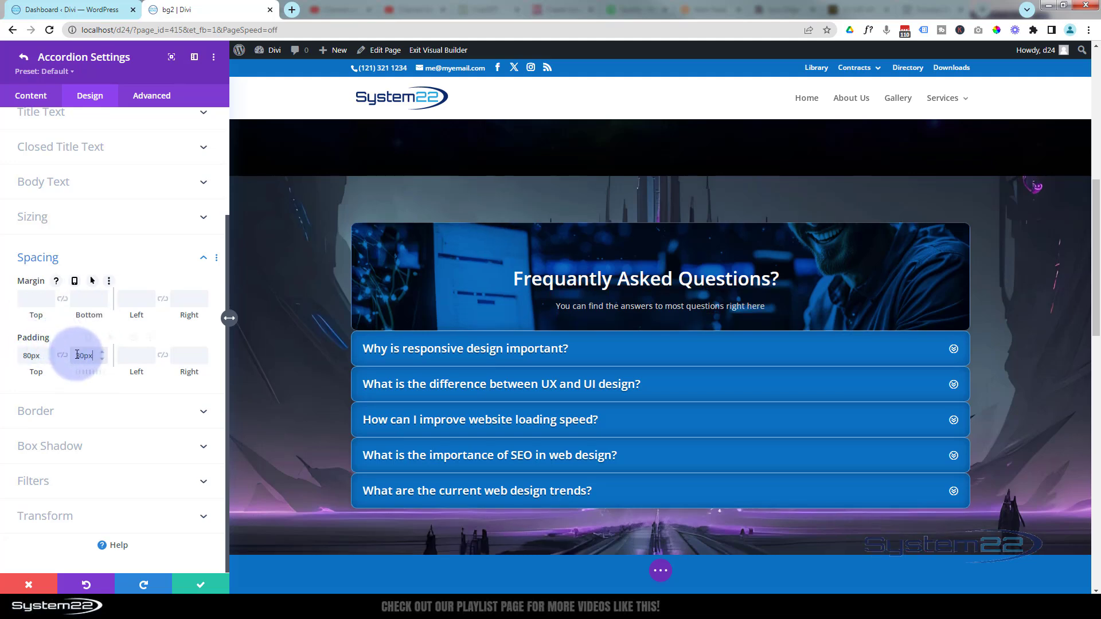
left_click_drag(81, 355, 79, 352)
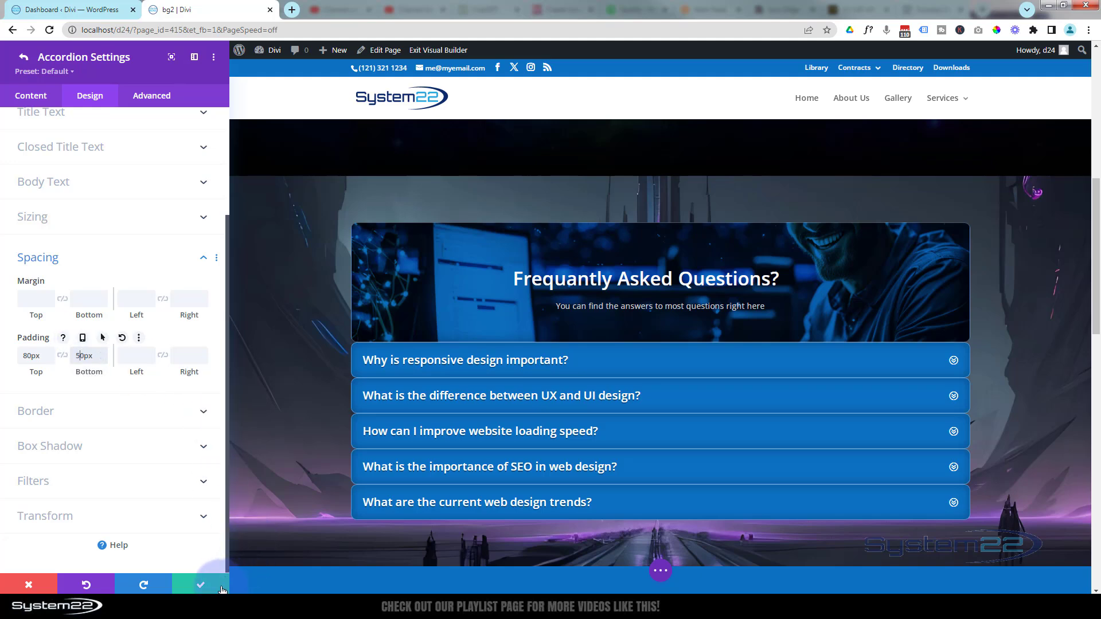
left_click(201, 587)
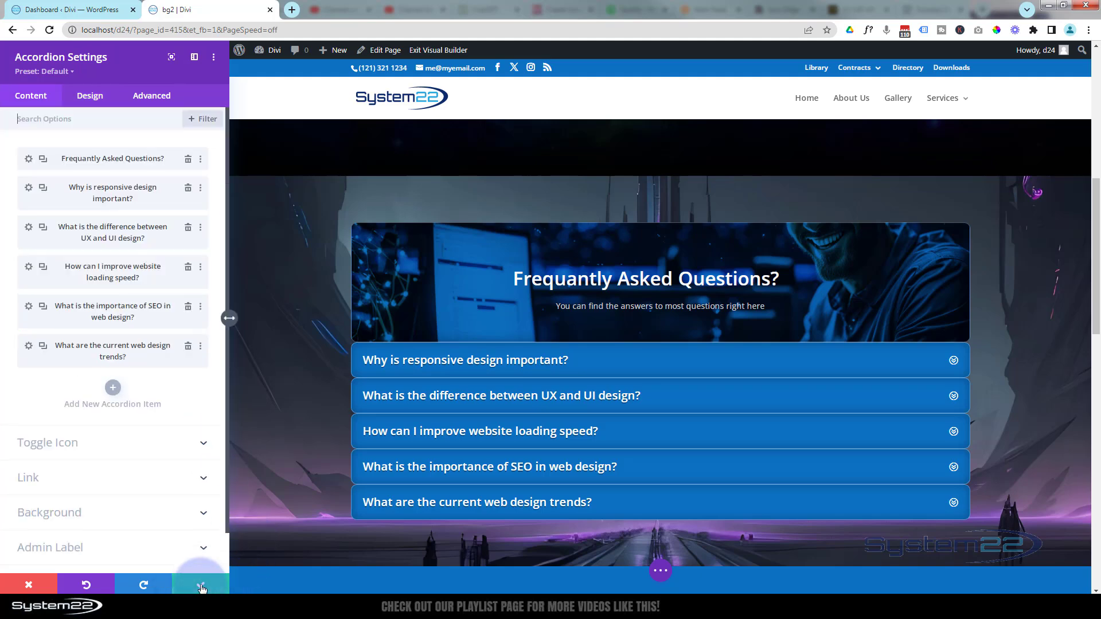
- Close the accordion settings and set the FAQ section background colour to blue #0c71c3
left_click(201, 587)
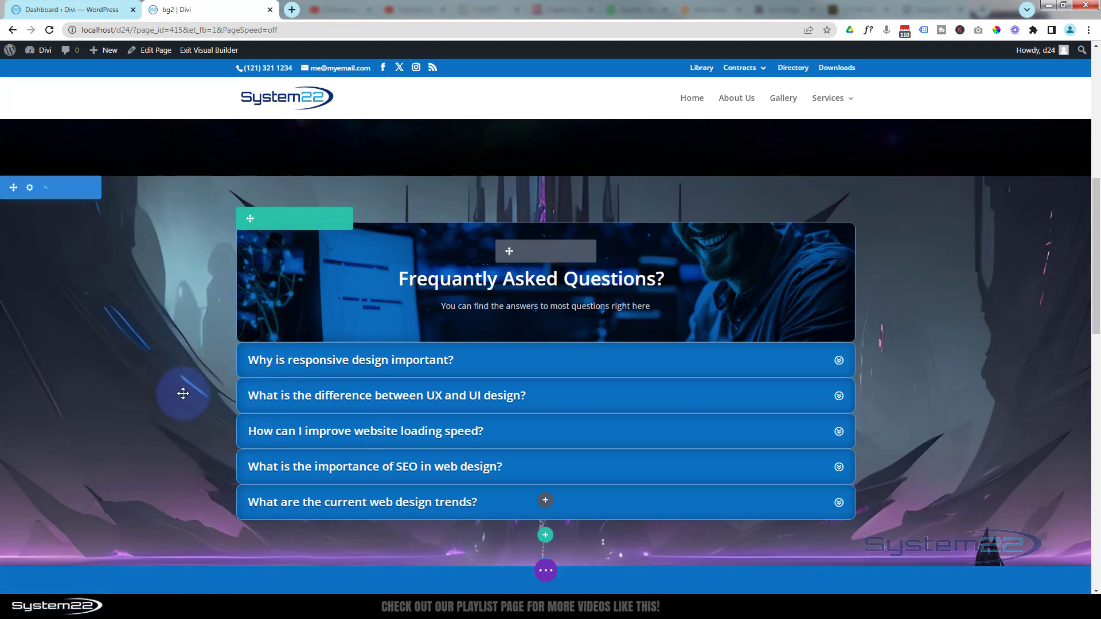
left_click(29, 187)
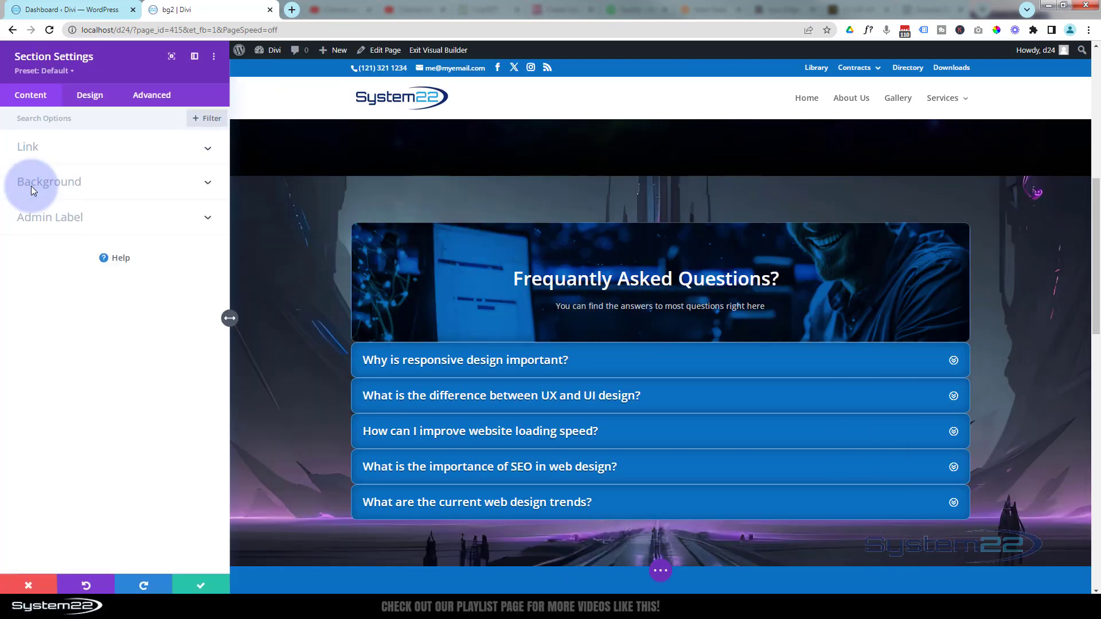
left_click(96, 195)
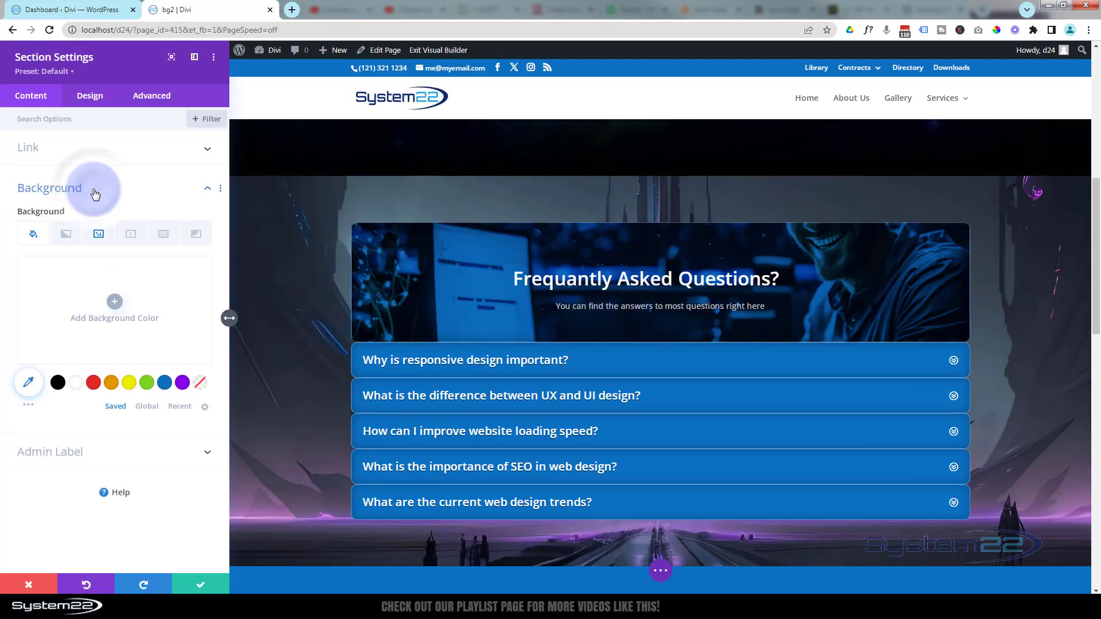
left_click(34, 235)
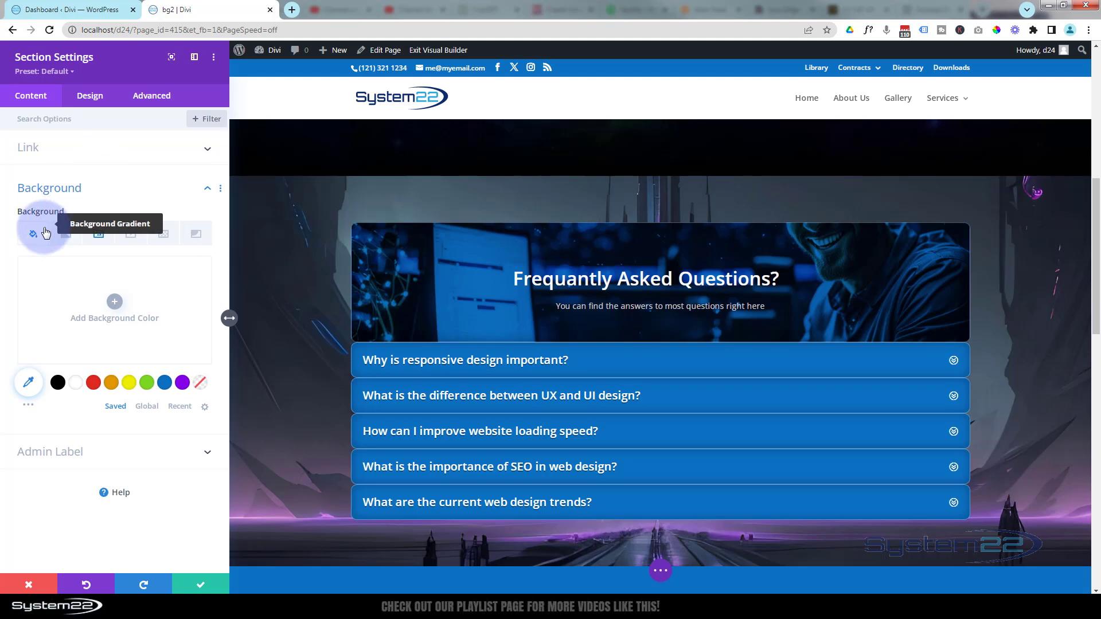
left_click(165, 383)
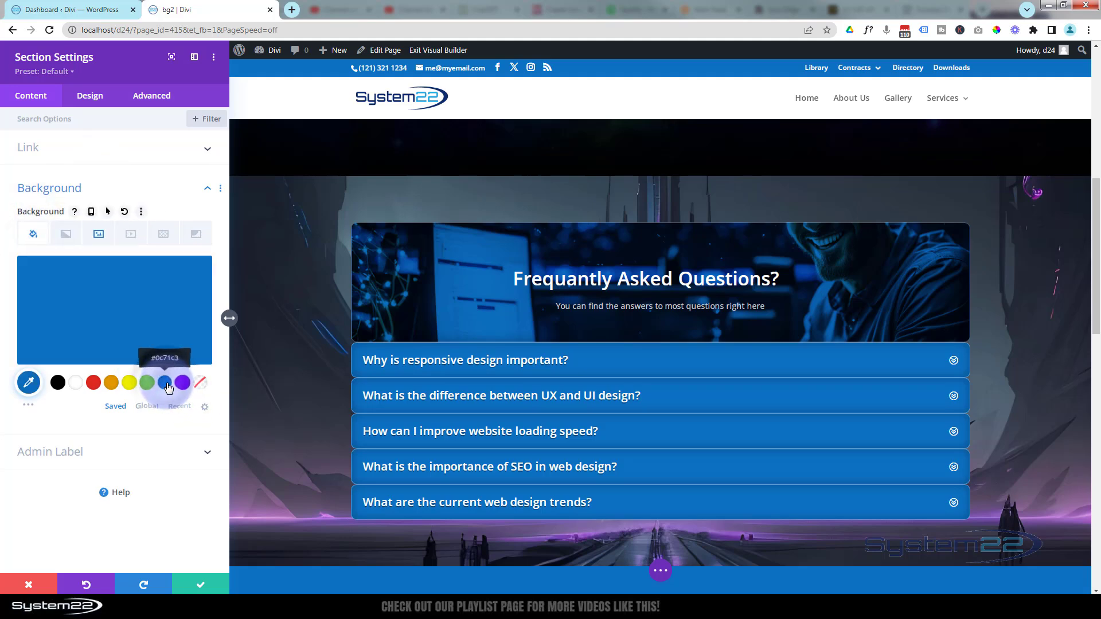
- Set the section's Background Image Blend to Multiply and save the section settings
left_click(100, 235)
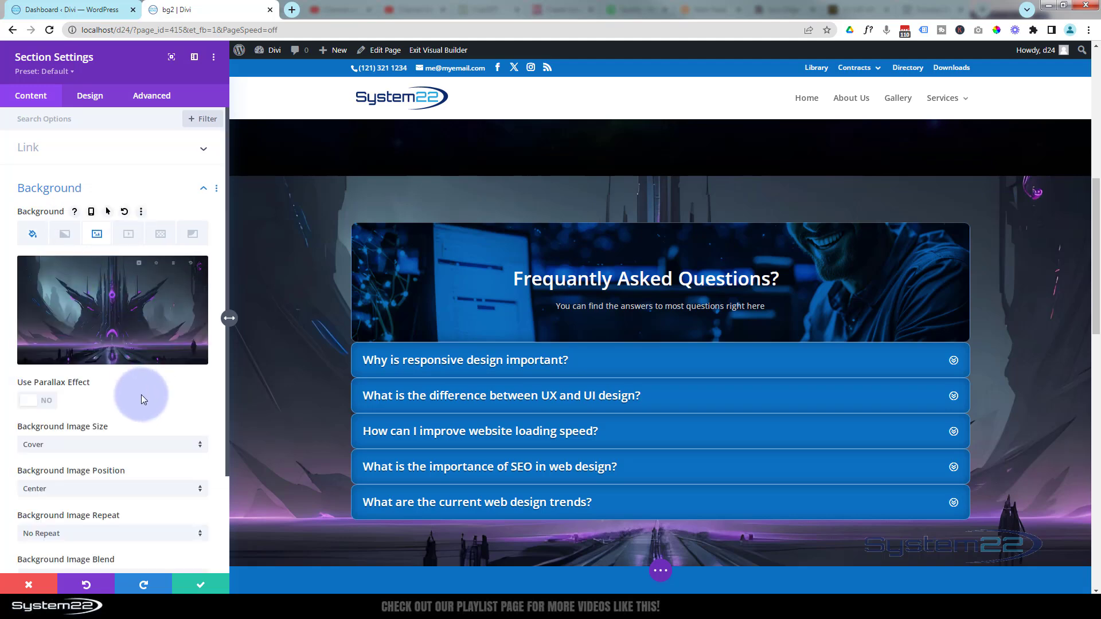
scroll(143, 394, "down", 3)
left_click(127, 458)
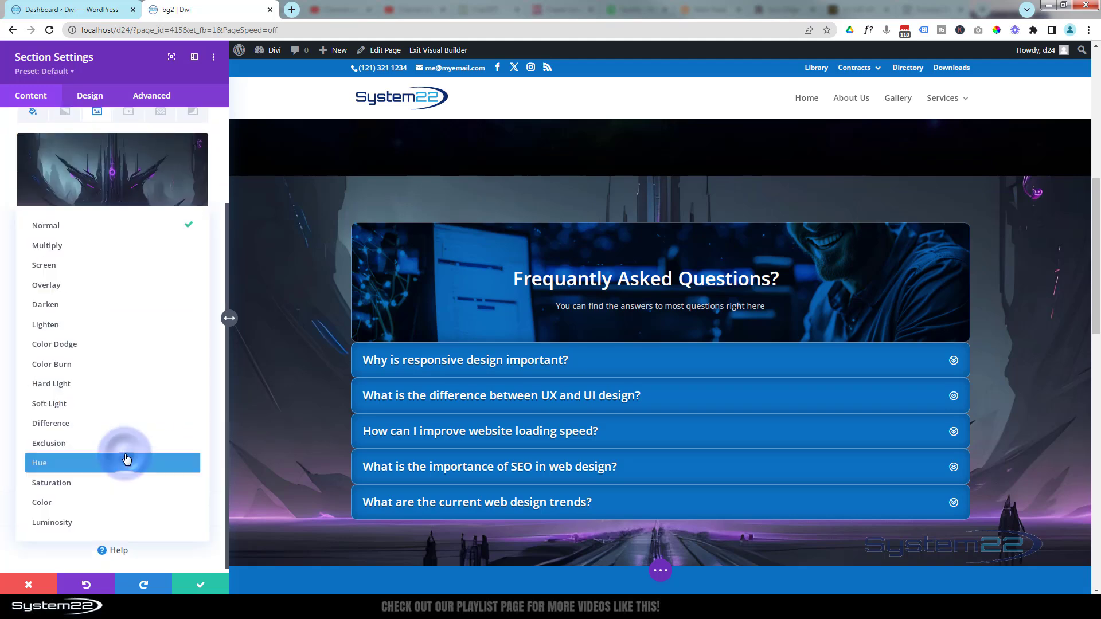
left_click(49, 246)
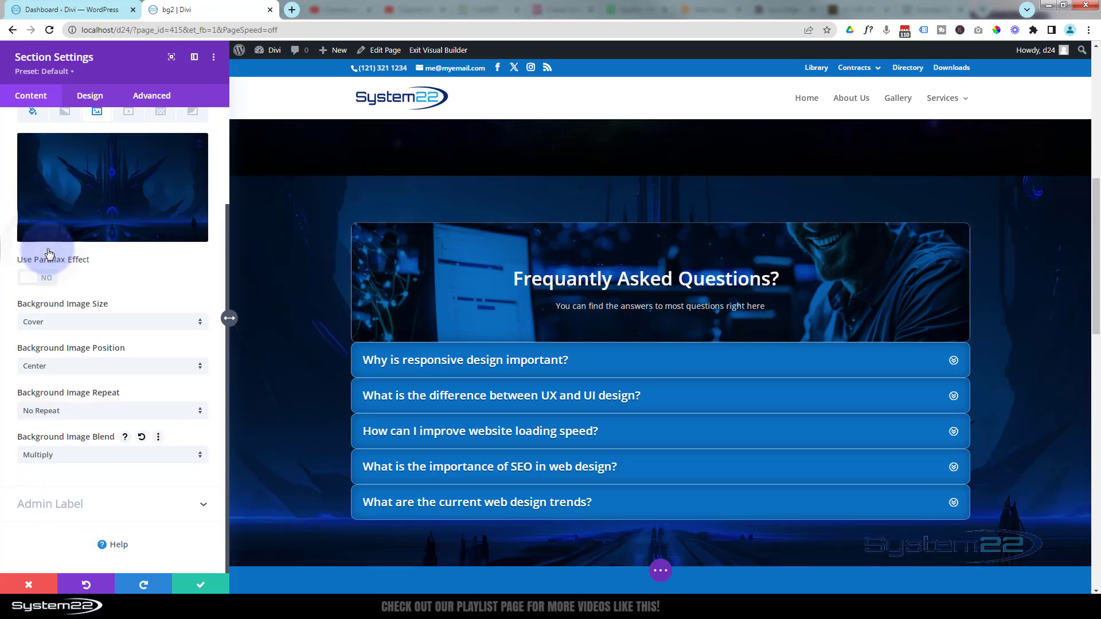
left_click(198, 586)
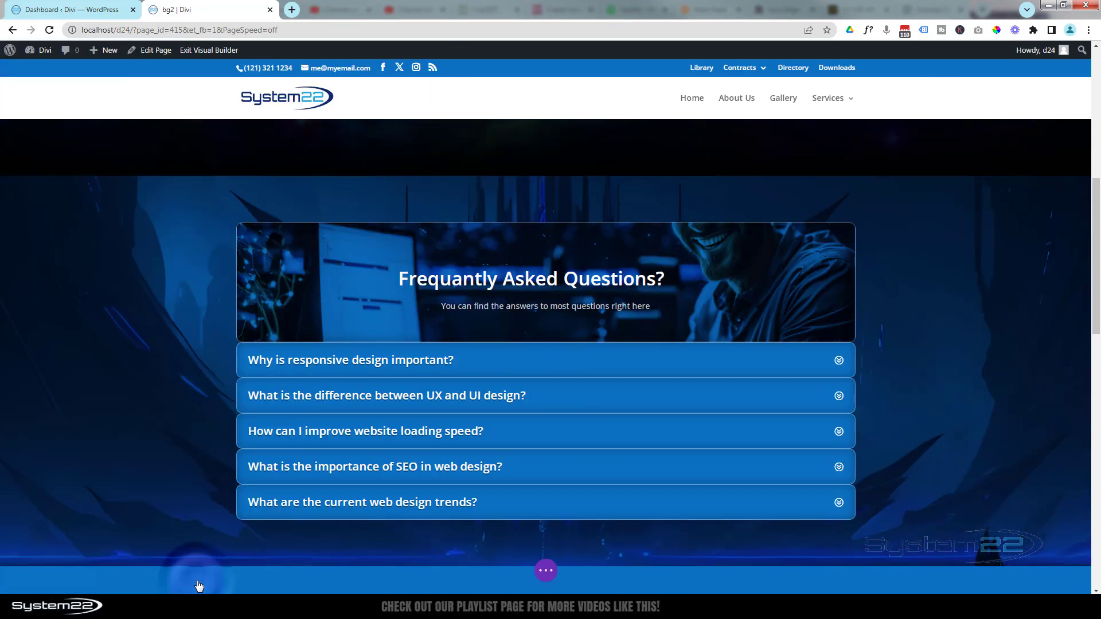
- Save the page as a draft, exit the Visual Builder and scroll to the FAQ section
left_click(546, 570)
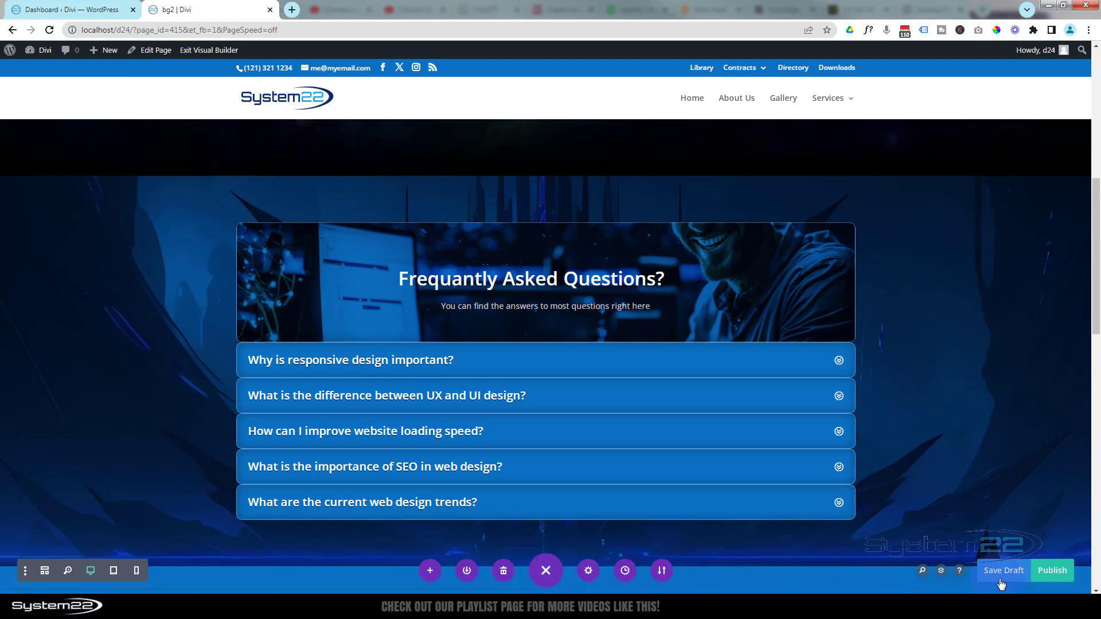
left_click(1001, 580)
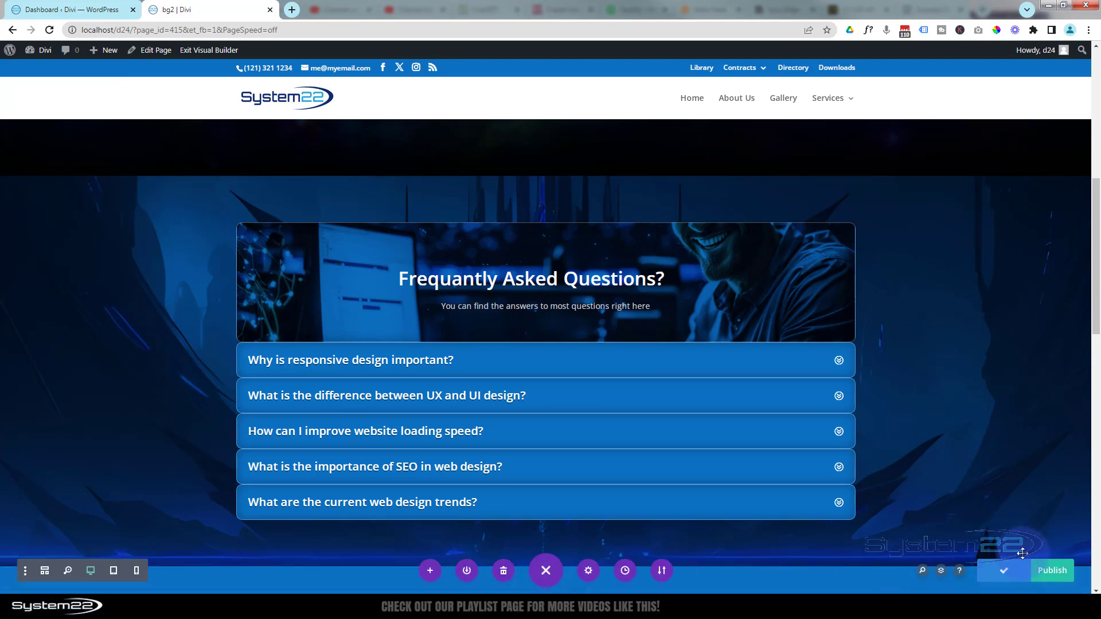
left_click(215, 51)
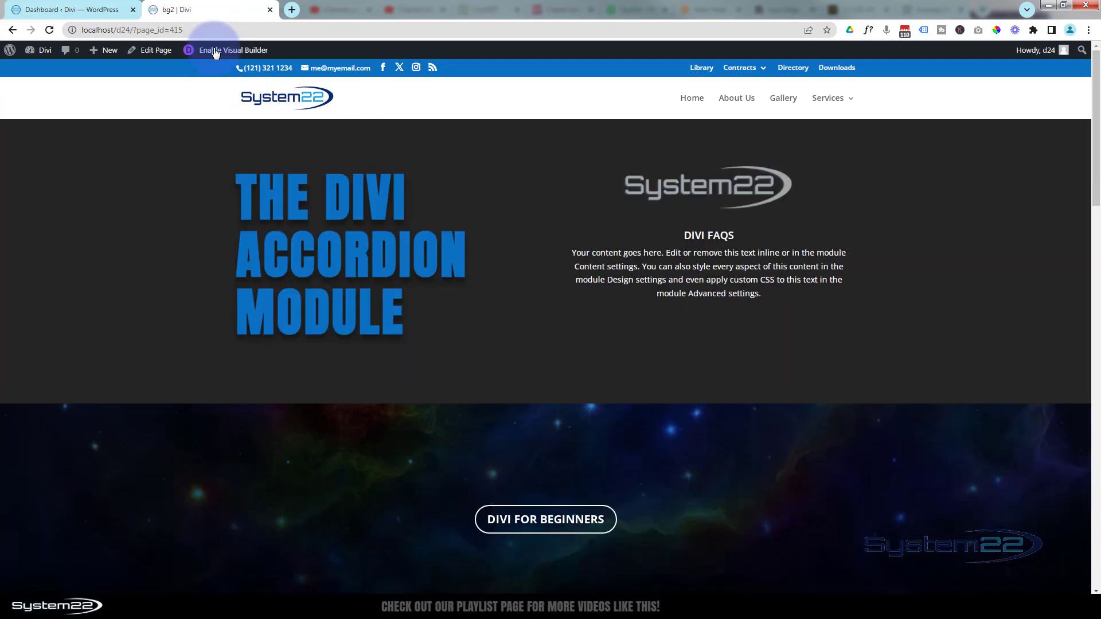
left_click(195, 191)
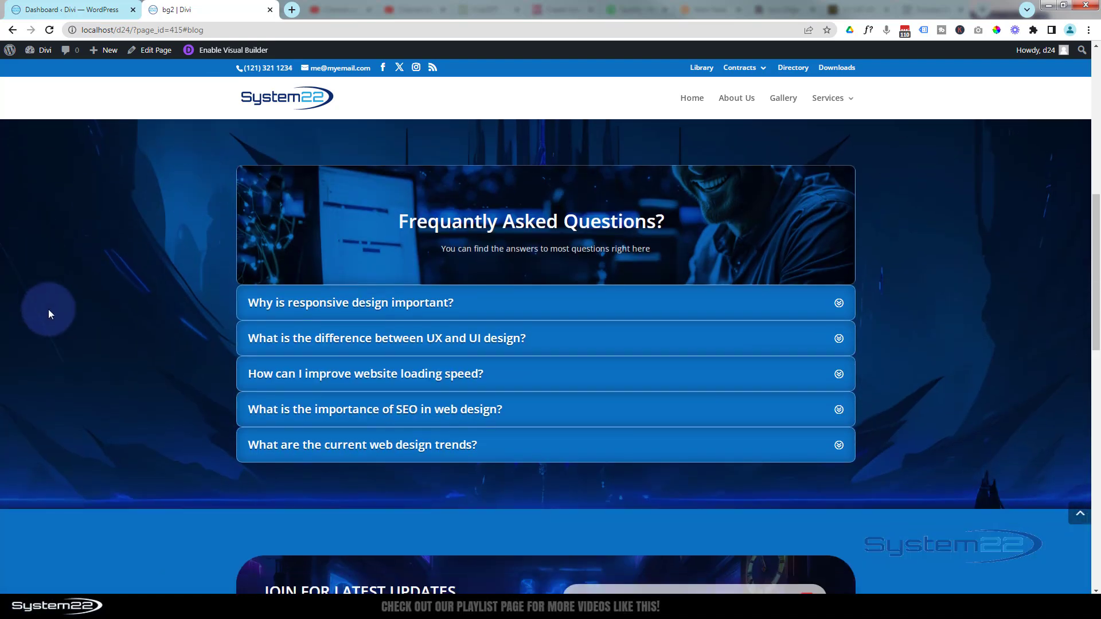
- Open each FAQ question (responsive design, UX vs UI, loading speed, SEO, trends) to test the toggles
left_click(838, 306)
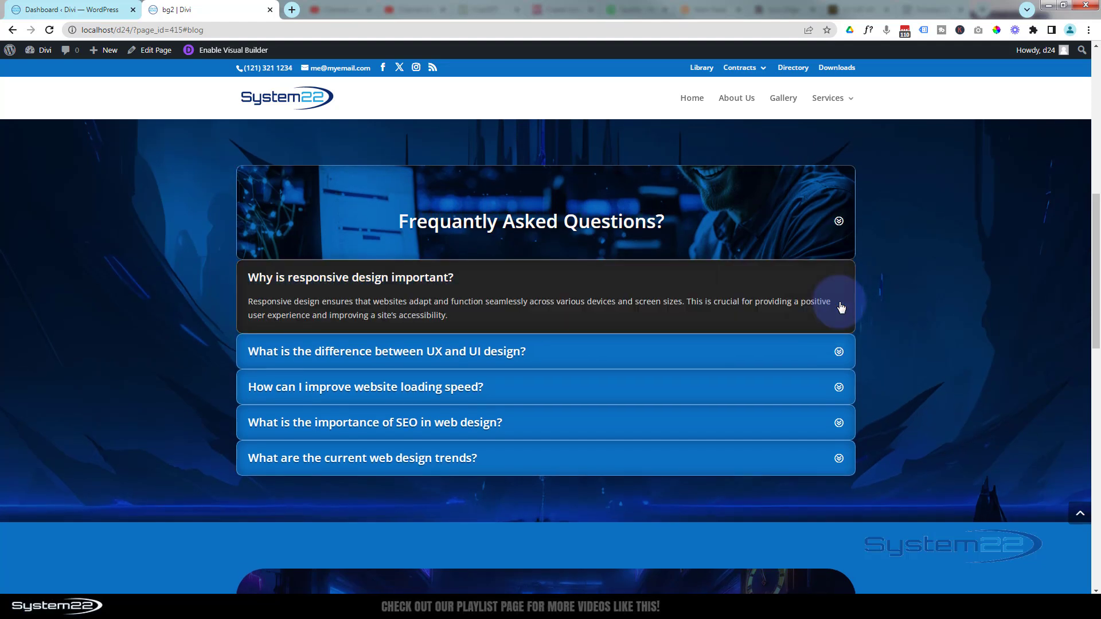
left_click(839, 352)
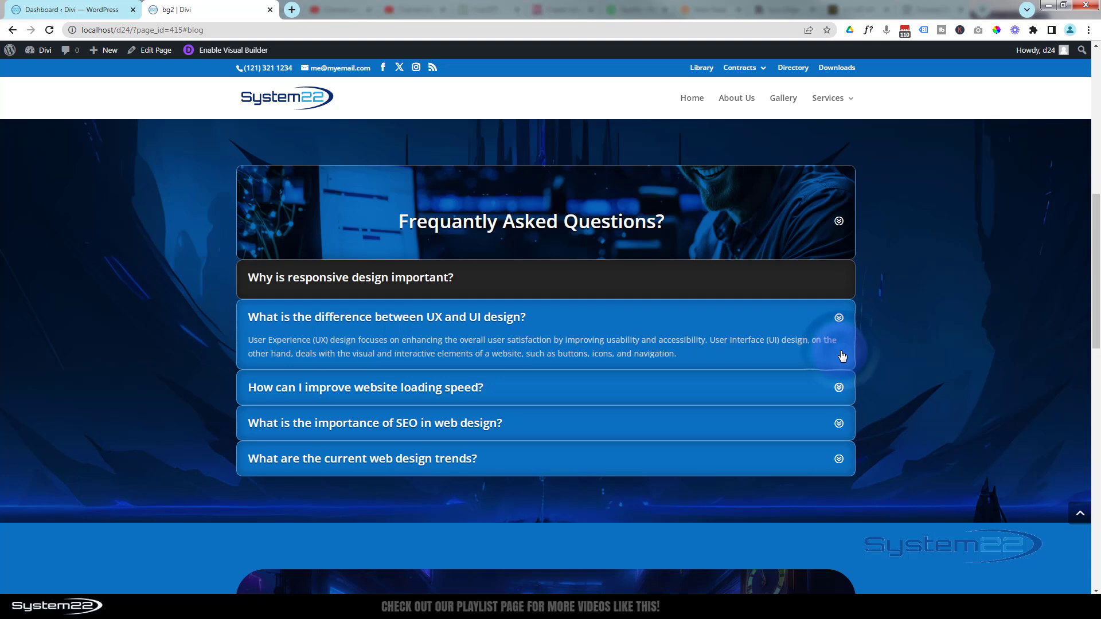
left_click(837, 389)
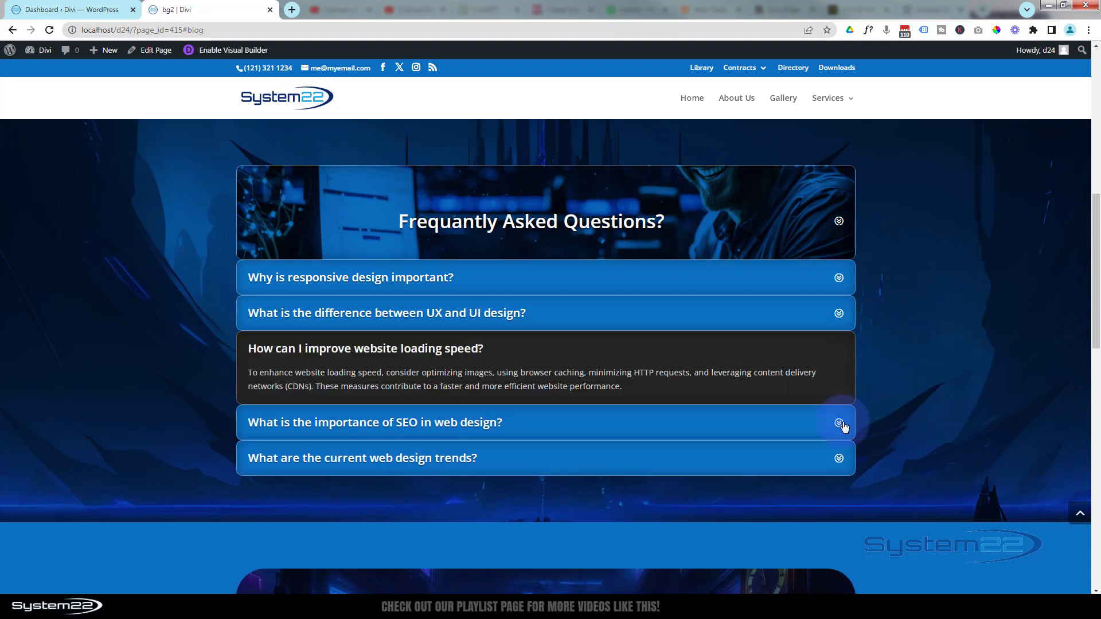
left_click(839, 425)
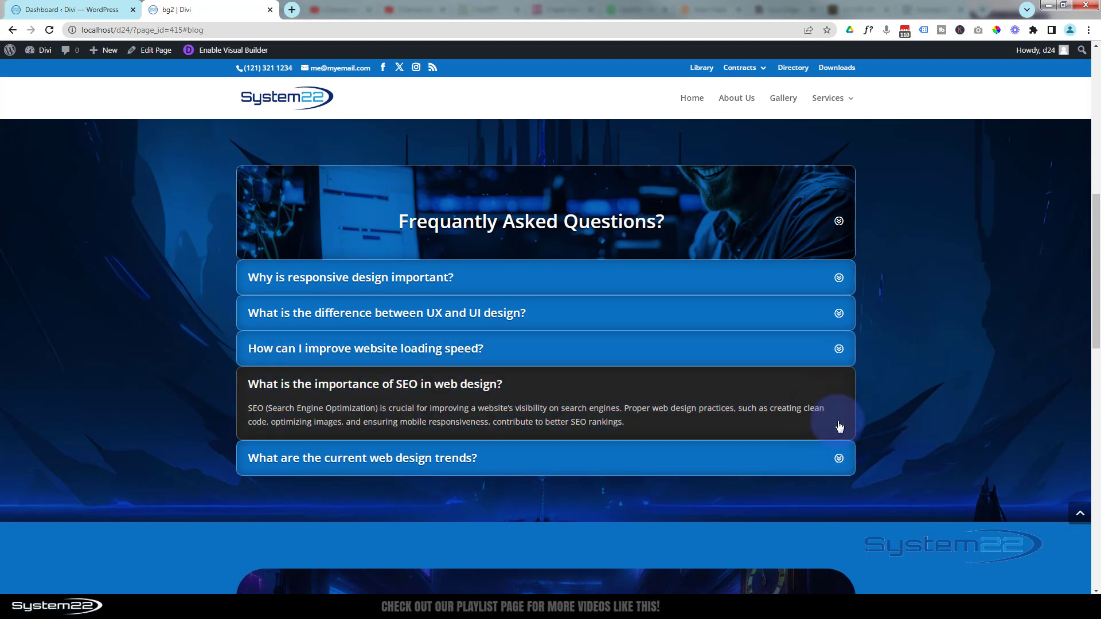
left_click(839, 459)
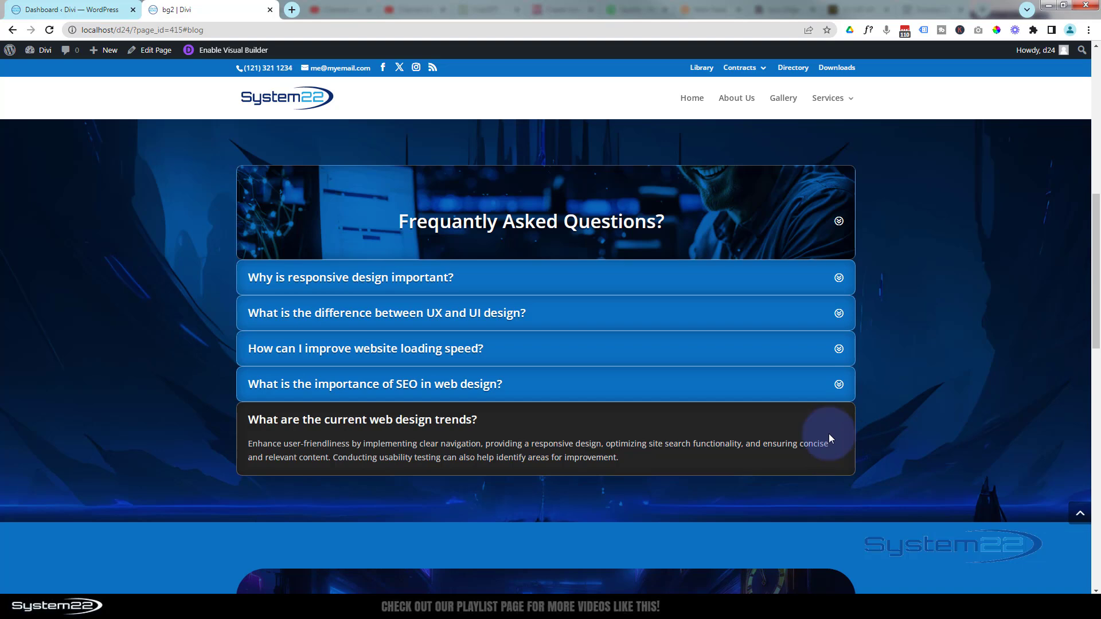
left_click(839, 279)
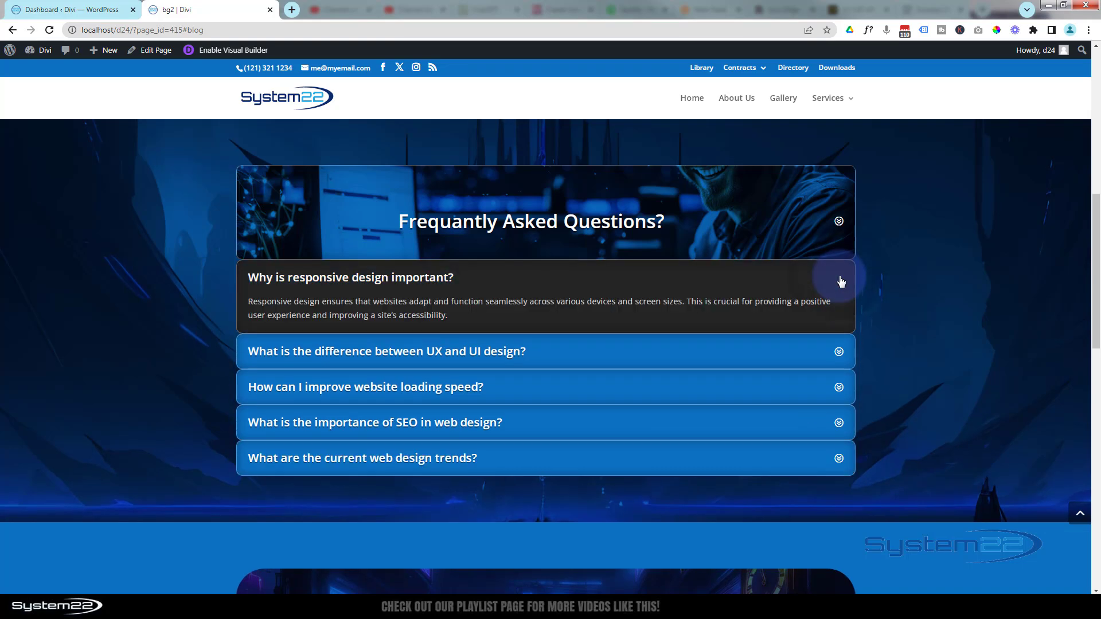
left_click(839, 221)
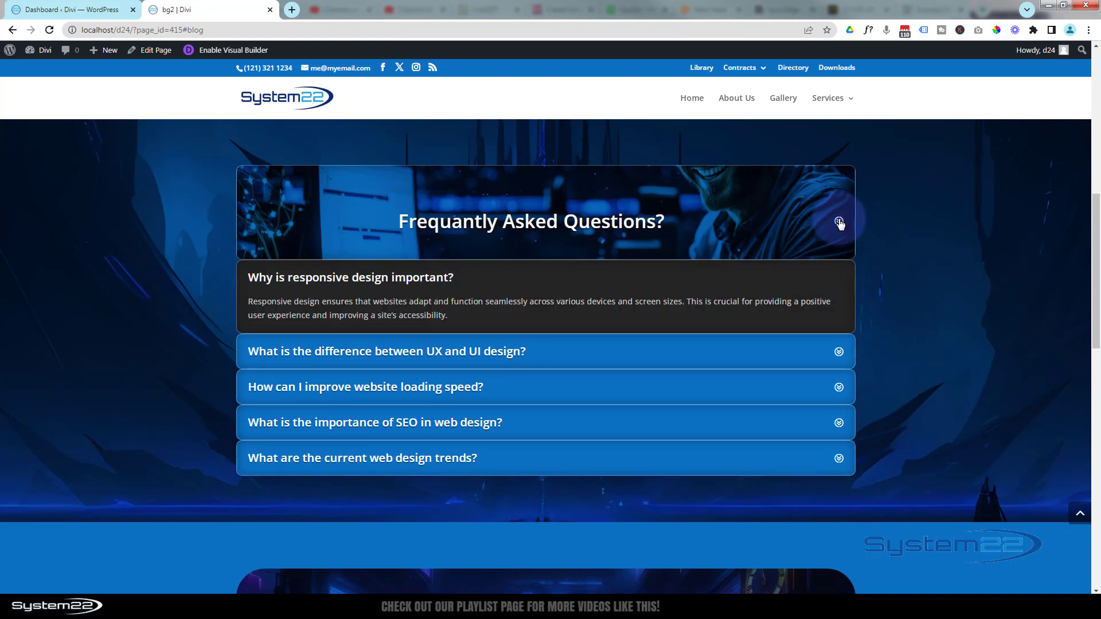